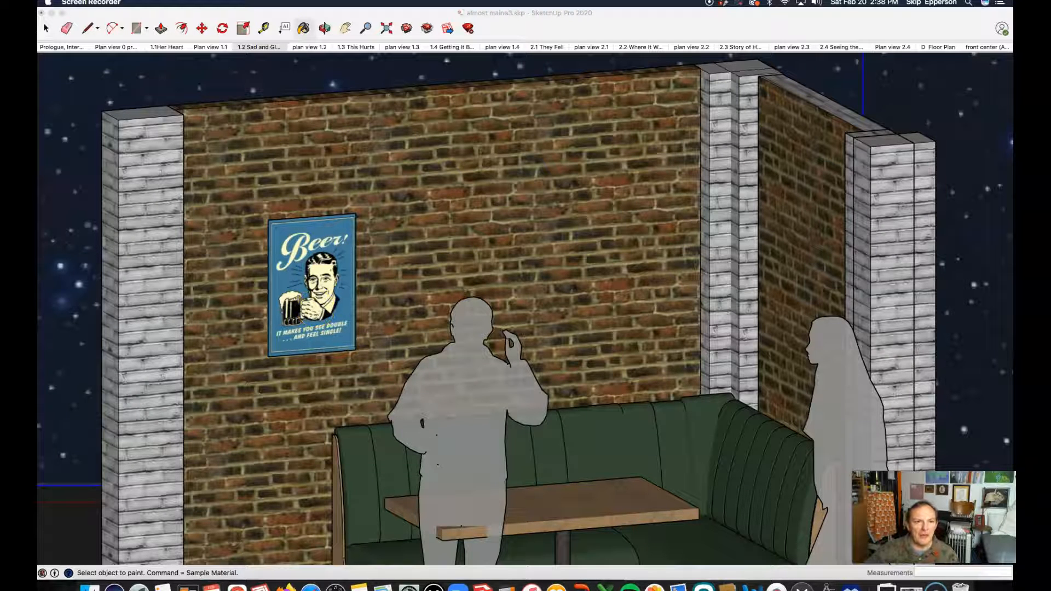
{"action": "left_click", "coordinate": [327, 29]}
{"action": "left_click_drag", "start_coordinate": [277, 223], "coordinate": [309, 154]}
{"action": "scroll", "coordinate": [312, 153], "scroll_direction": "up", "scroll_amount": 5}
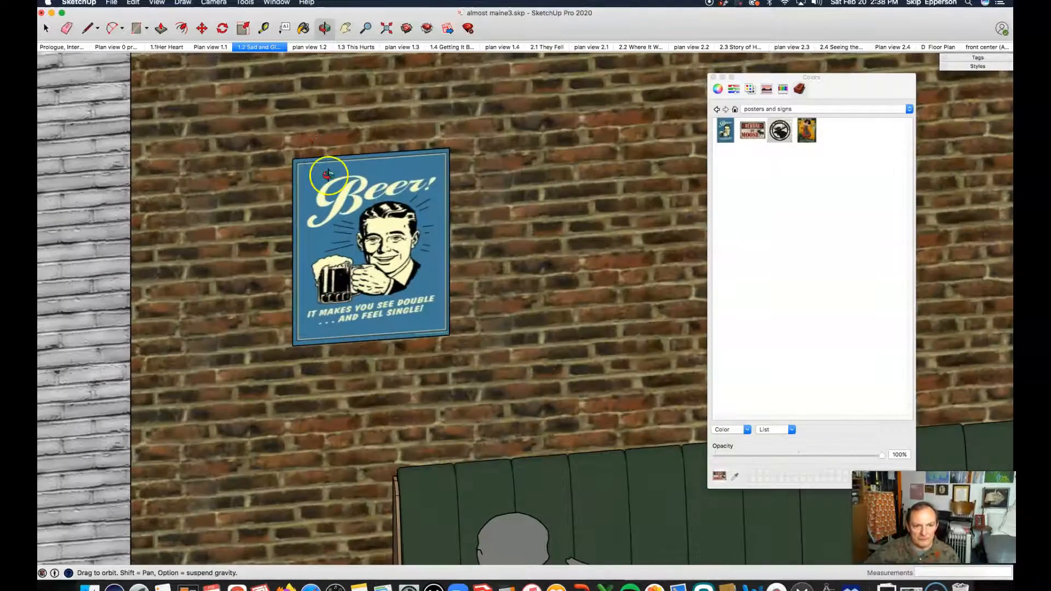
{"action": "scroll", "coordinate": [225, 206], "scroll_direction": "down", "scroll_amount": 2}
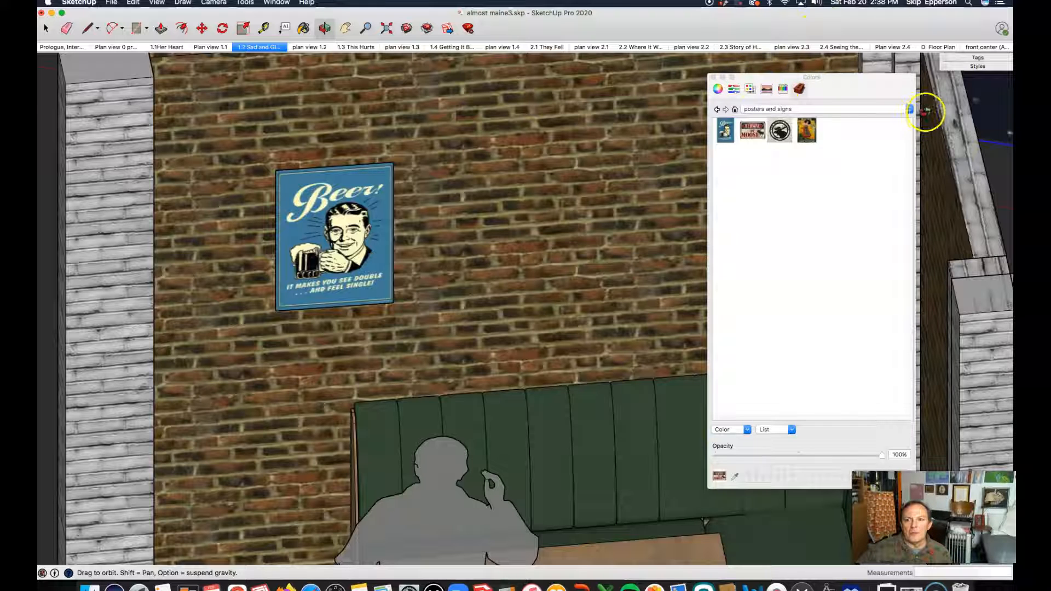
{"action": "left_click", "coordinate": [910, 109]}
{"action": "left_click", "coordinate": [786, 36]}
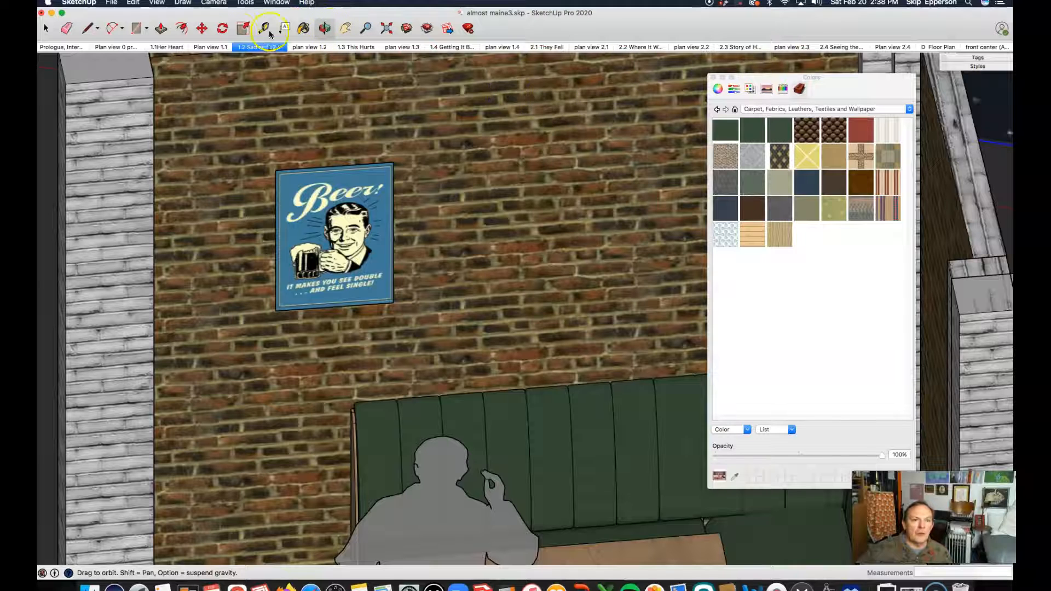
{"action": "left_click", "coordinate": [46, 28]}
{"action": "left_click_drag", "start_coordinate": [847, 82], "coordinate": [847, 77]}
{"action": "left_click", "coordinate": [712, 75]}
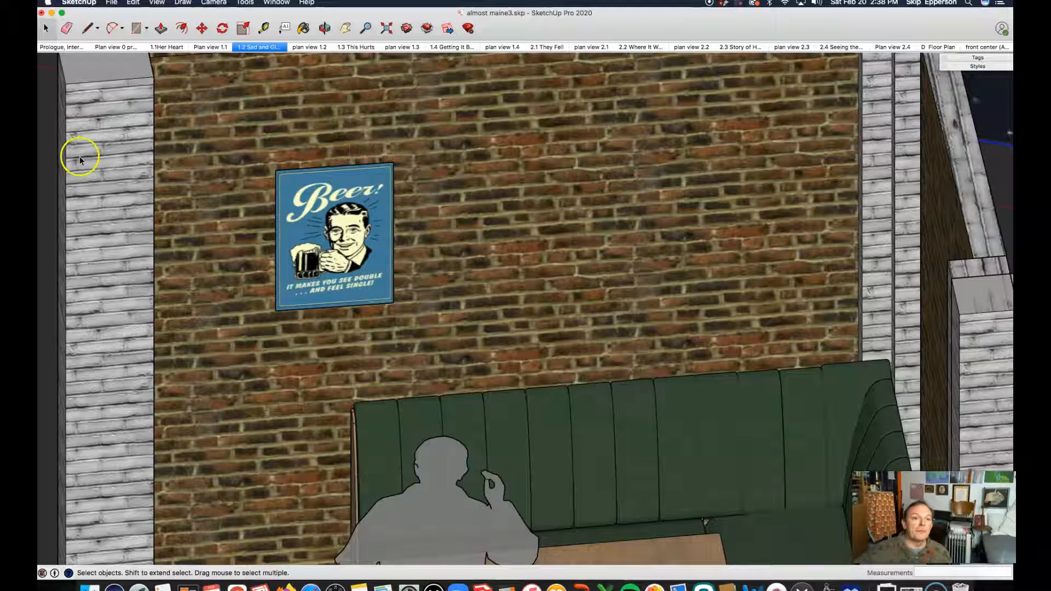
Draw a 24 by 16 rectangle on the brick wall to the right of the Beer poster.
{"action": "left_click", "coordinate": [214, 4]}
{"action": "left_click", "coordinate": [240, 59]}
{"action": "scroll", "coordinate": [342, 236], "scroll_direction": "down", "scroll_amount": 10}
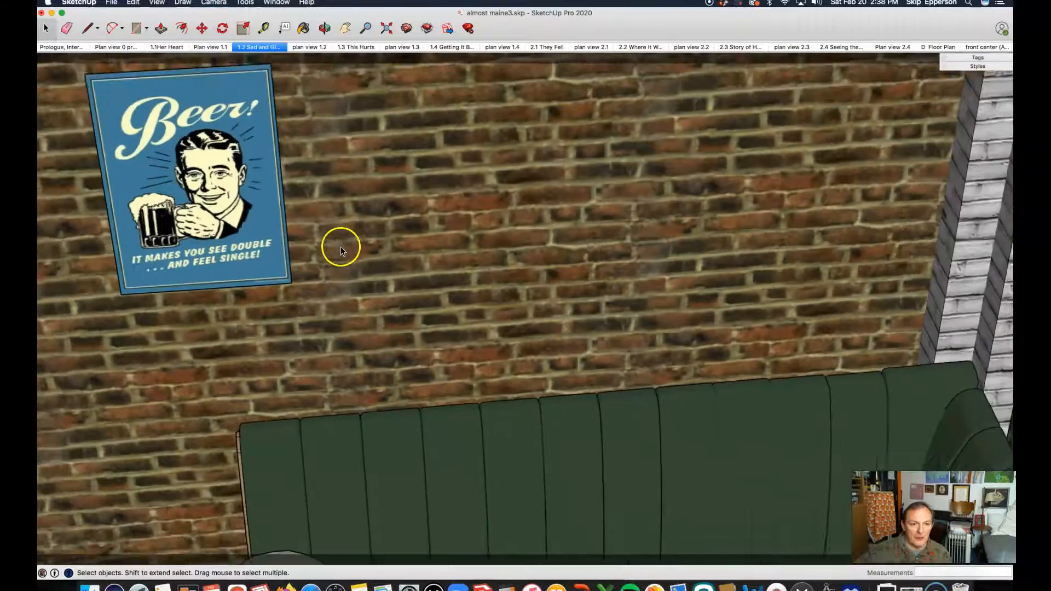
{"action": "scroll", "coordinate": [328, 208], "scroll_direction": "up", "scroll_amount": 4}
{"action": "scroll", "coordinate": [315, 179], "scroll_direction": "up", "scroll_amount": 2}
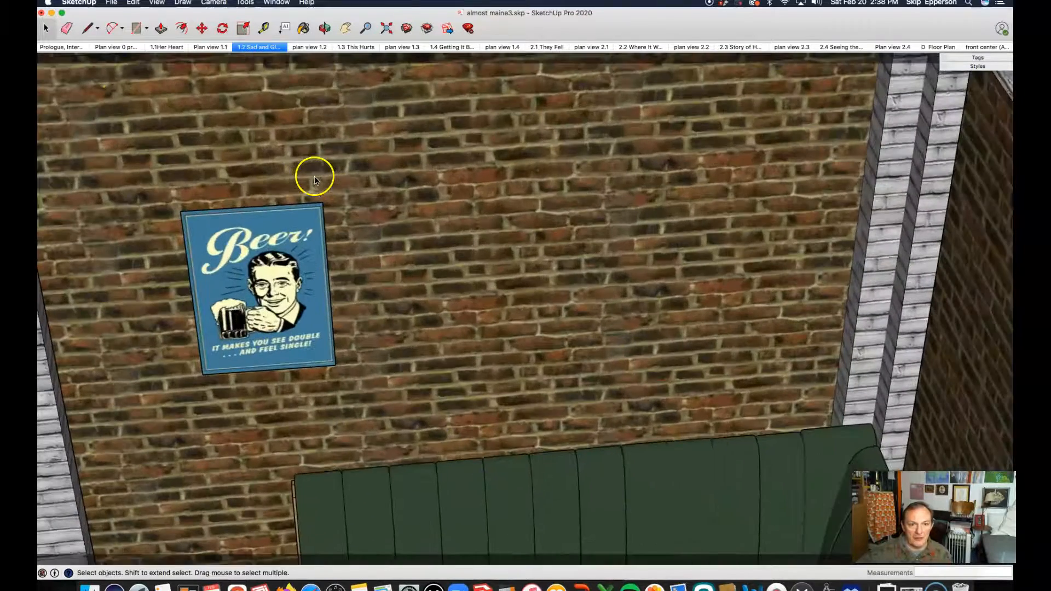
{"action": "left_click", "coordinate": [135, 31]}
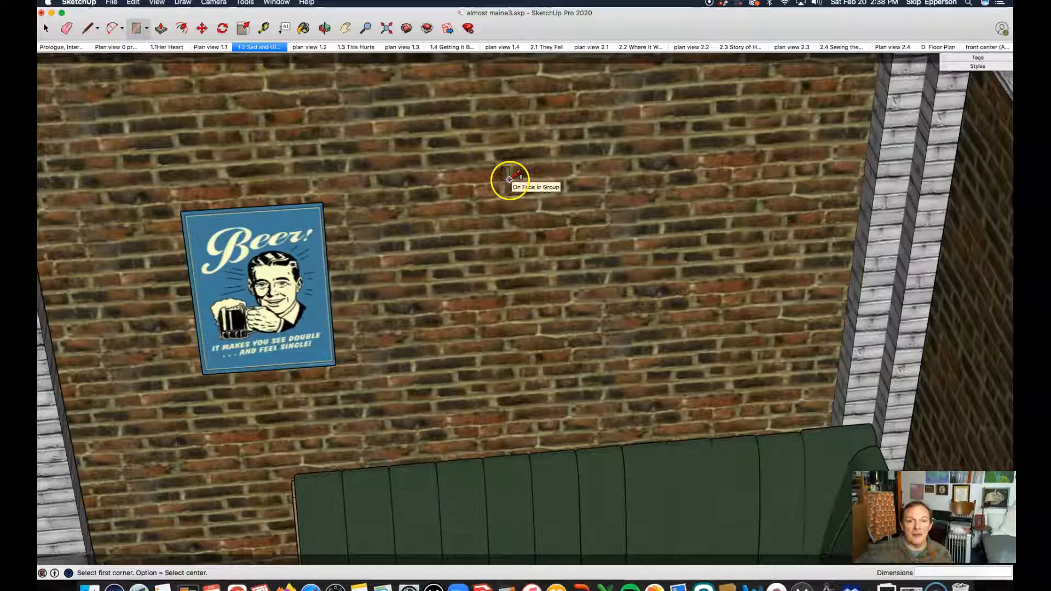
{"action": "left_click", "coordinate": [509, 179]}
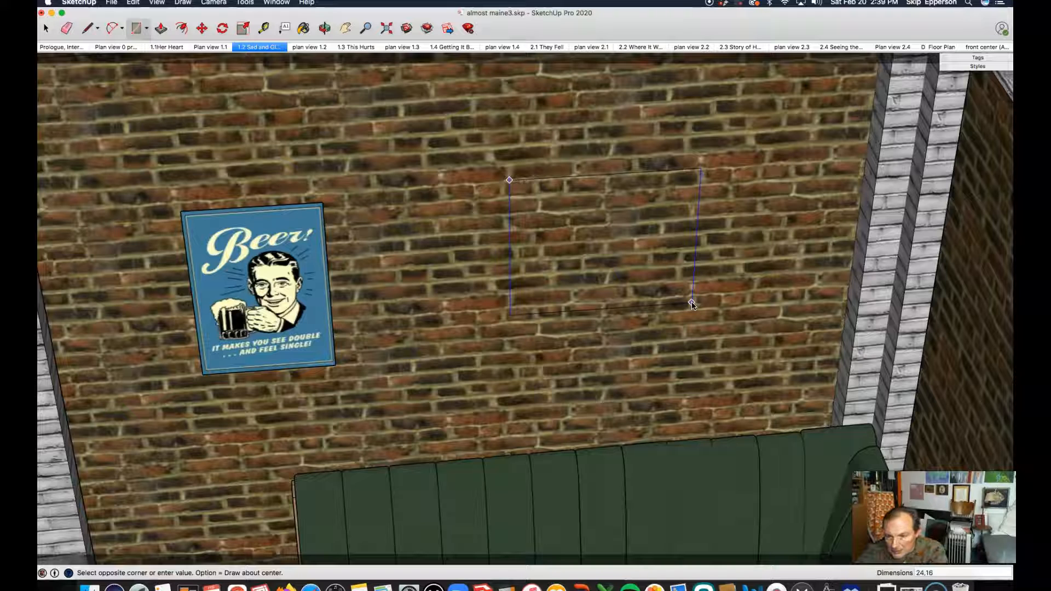
{"action": "key", "text": "Return"}
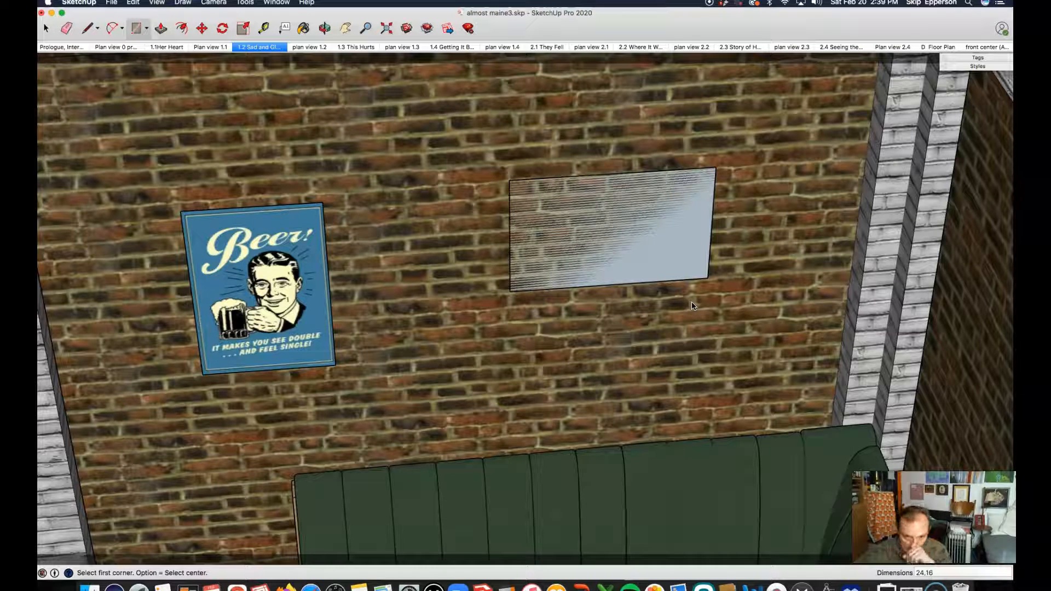
Examine the new rectangle on the wall up close from an angle.
{"action": "left_click", "coordinate": [44, 27]}
{"action": "left_click", "coordinate": [626, 233]}
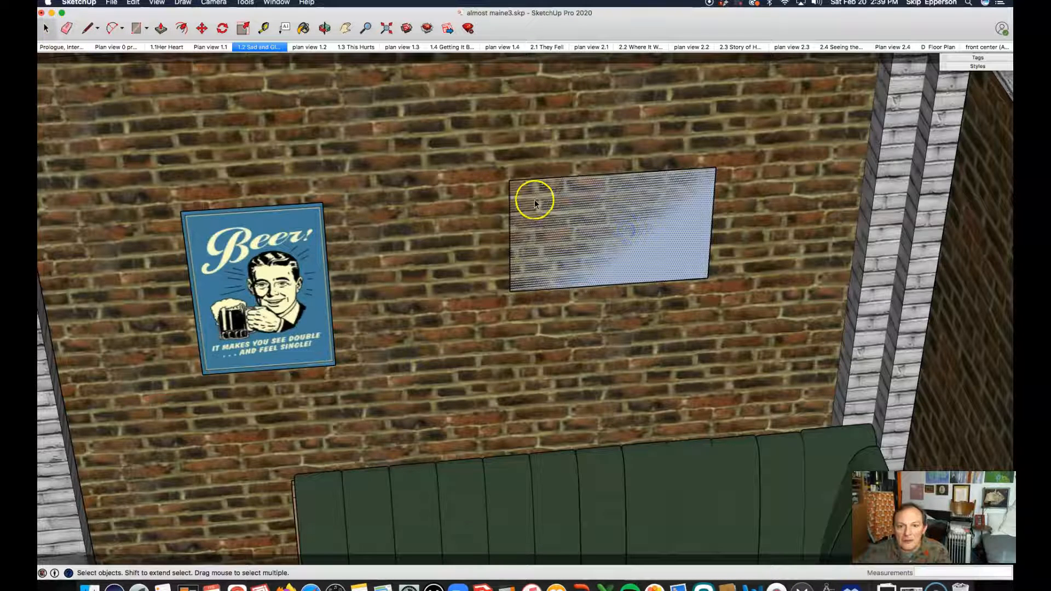
{"action": "scroll", "coordinate": [566, 189], "scroll_direction": "up", "scroll_amount": 5}
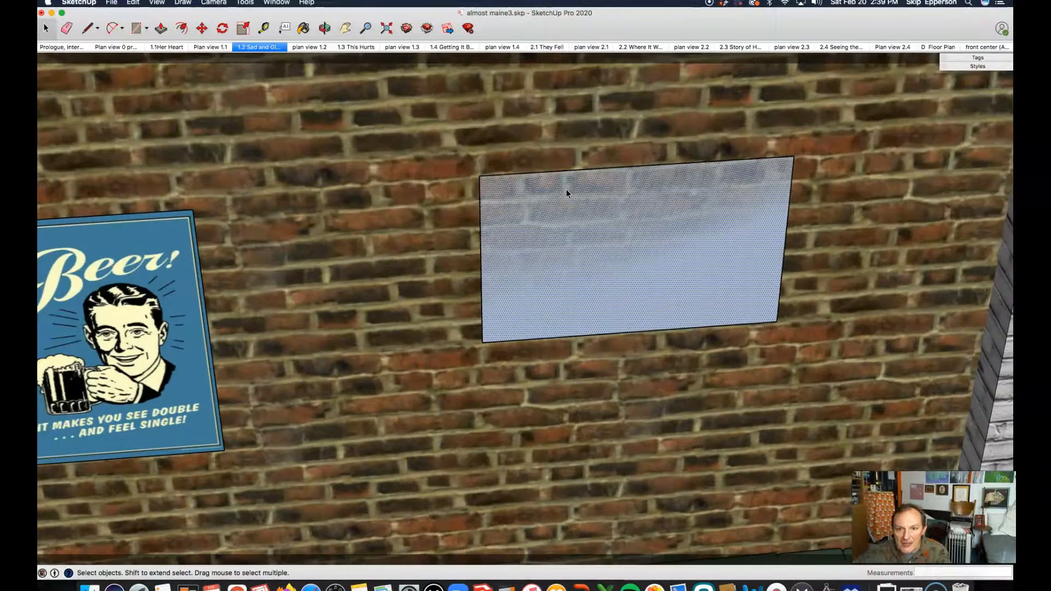
{"action": "scroll", "coordinate": [642, 217], "scroll_direction": "up", "scroll_amount": 3}
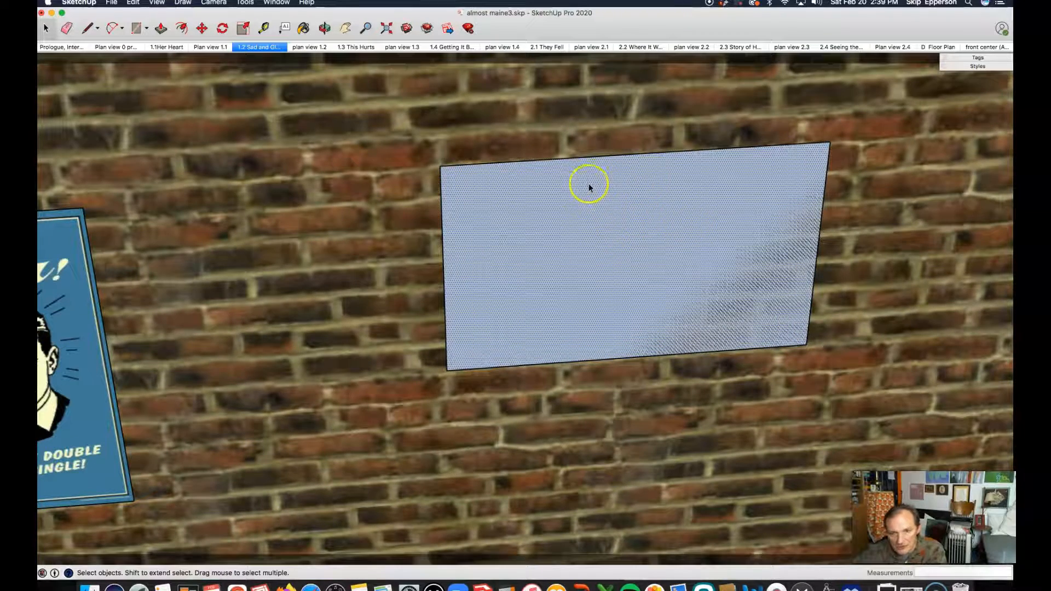
{"action": "key", "text": "o"}
{"action": "left_click_drag", "start_coordinate": [606, 197], "coordinate": [706, 324]}
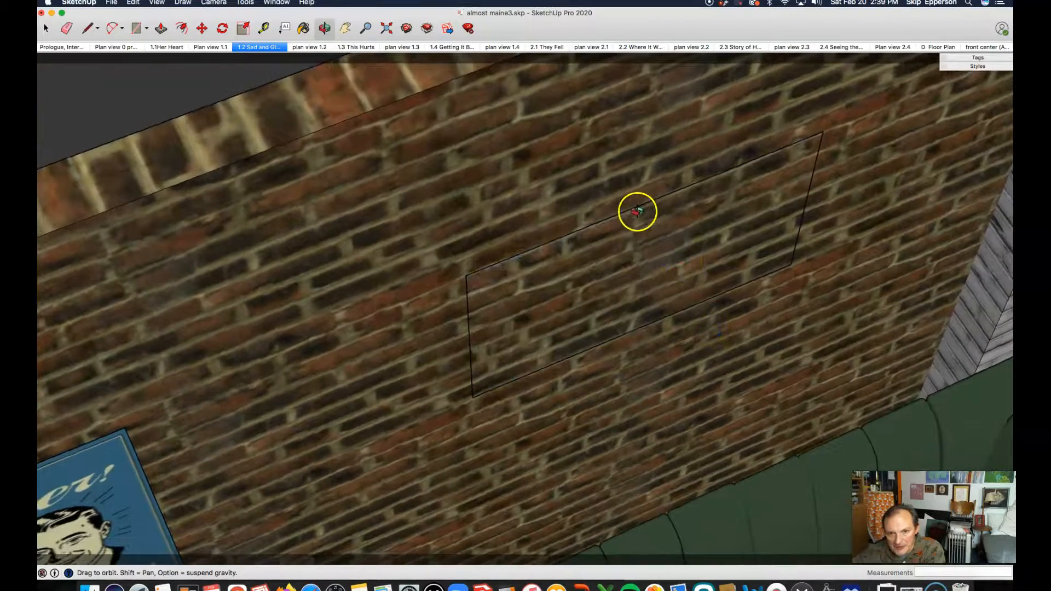
{"action": "scroll", "coordinate": [640, 210], "scroll_direction": "up", "scroll_amount": 4}
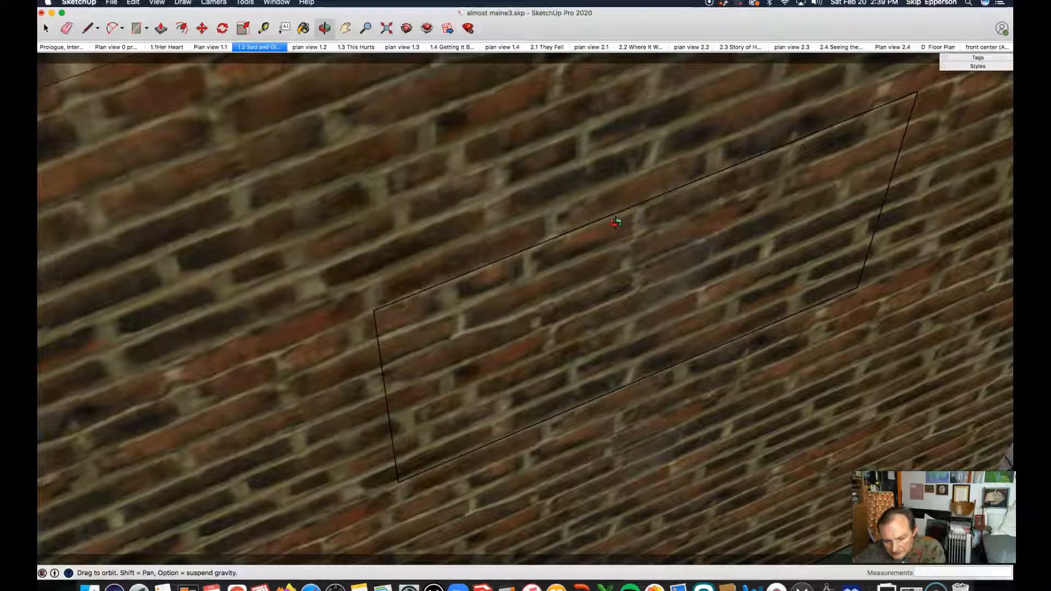
Select the rectangle's four edges and move its face about 3/8" out from the wall.
{"action": "key", "text": "space"}
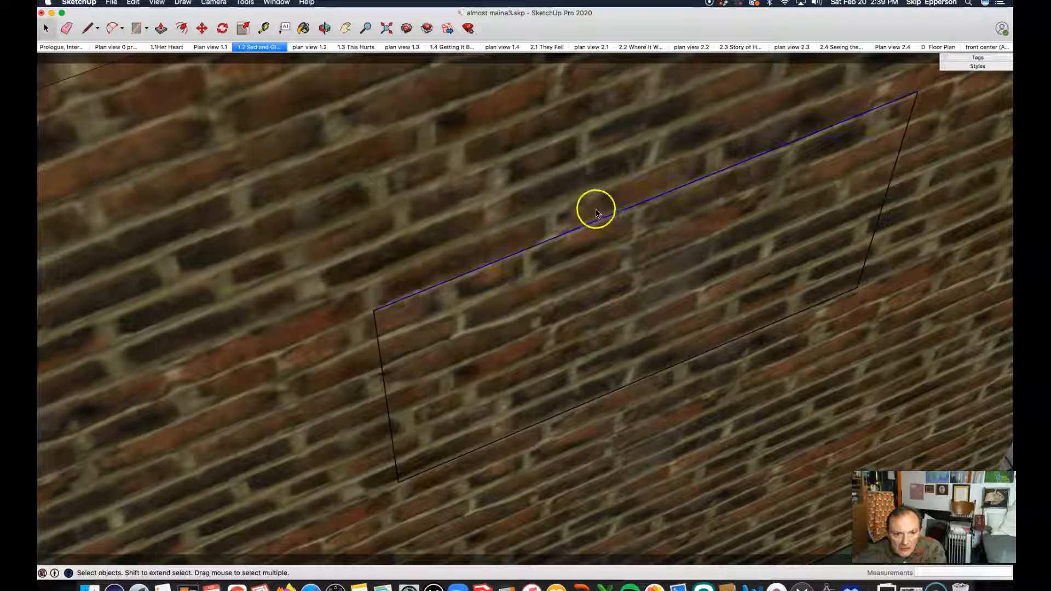
{"action": "left_click", "coordinate": [395, 194]}
{"action": "scroll", "coordinate": [310, 182], "scroll_direction": "down", "scroll_amount": 1}
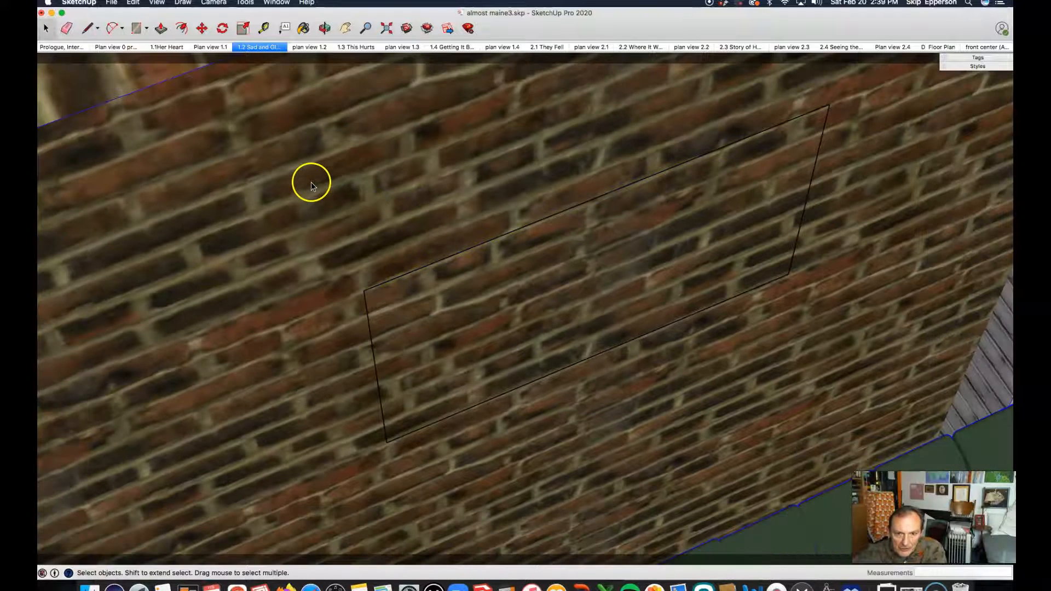
{"action": "left_click_drag", "start_coordinate": [315, 172], "coordinate": [843, 471]}
{"action": "left_click_drag", "start_coordinate": [330, 155], "coordinate": [783, 424]}
{"action": "left_click", "coordinate": [392, 75]}
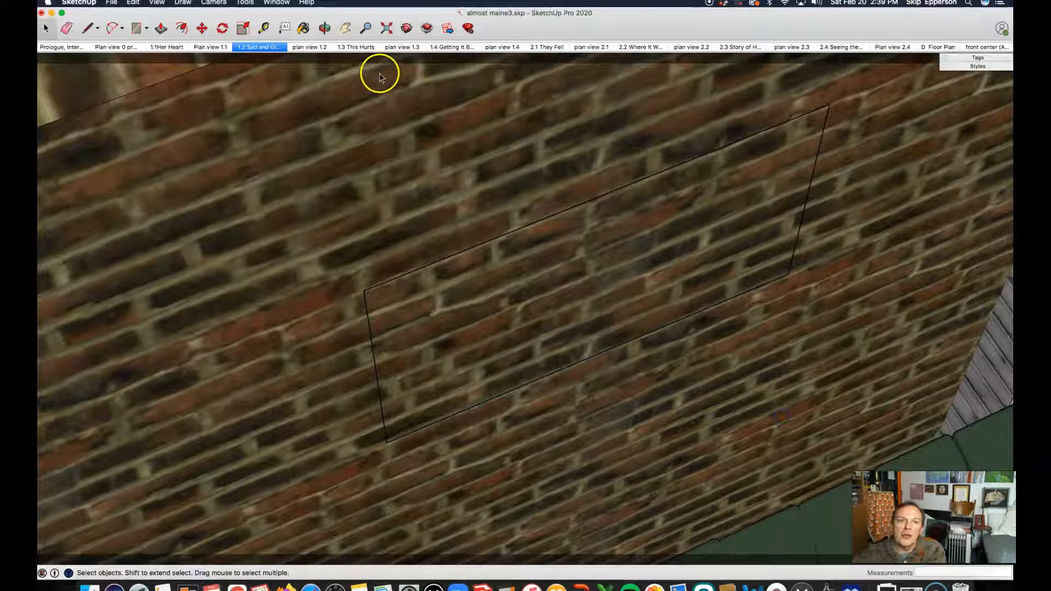
{"action": "left_click_drag", "start_coordinate": [380, 64], "coordinate": [857, 419]}
{"action": "left_click_drag", "start_coordinate": [306, 65], "coordinate": [849, 388]}
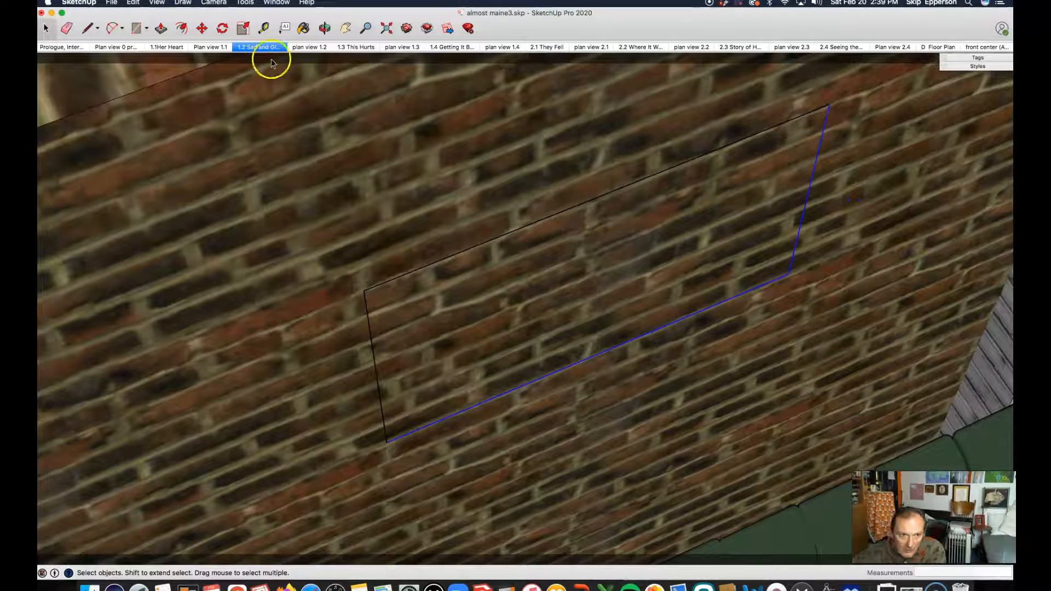
{"action": "left_click", "coordinate": [827, 413]}
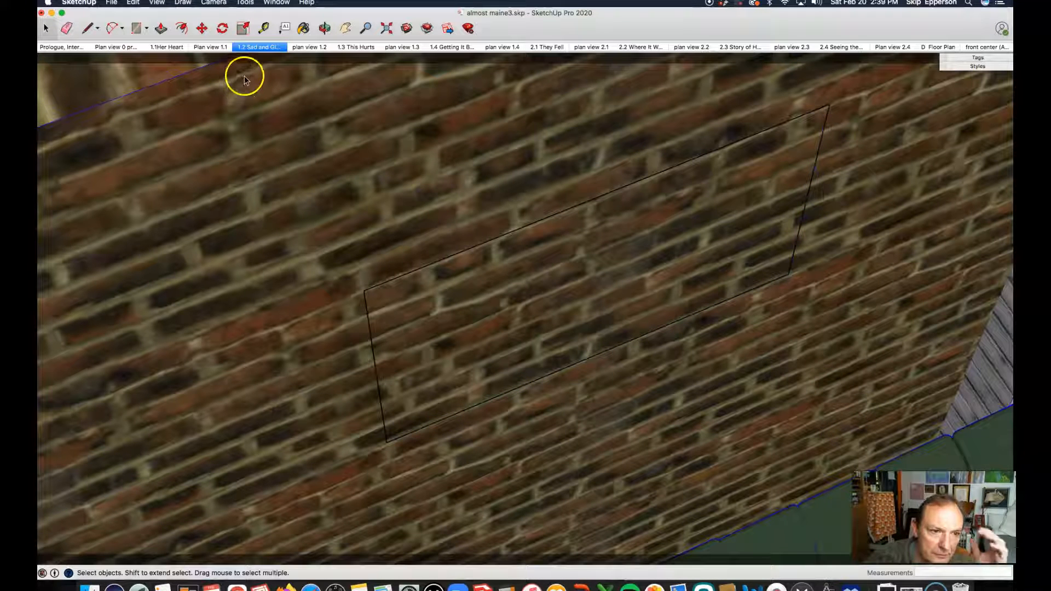
{"action": "left_click_drag", "start_coordinate": [274, 80], "coordinate": [862, 455]}
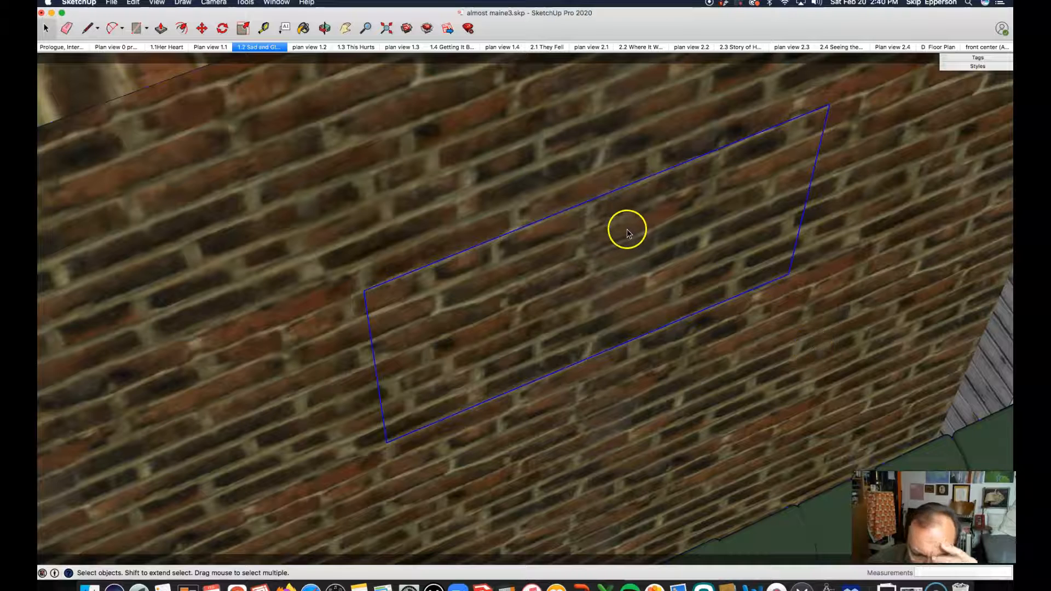
{"action": "key", "text": "m"}
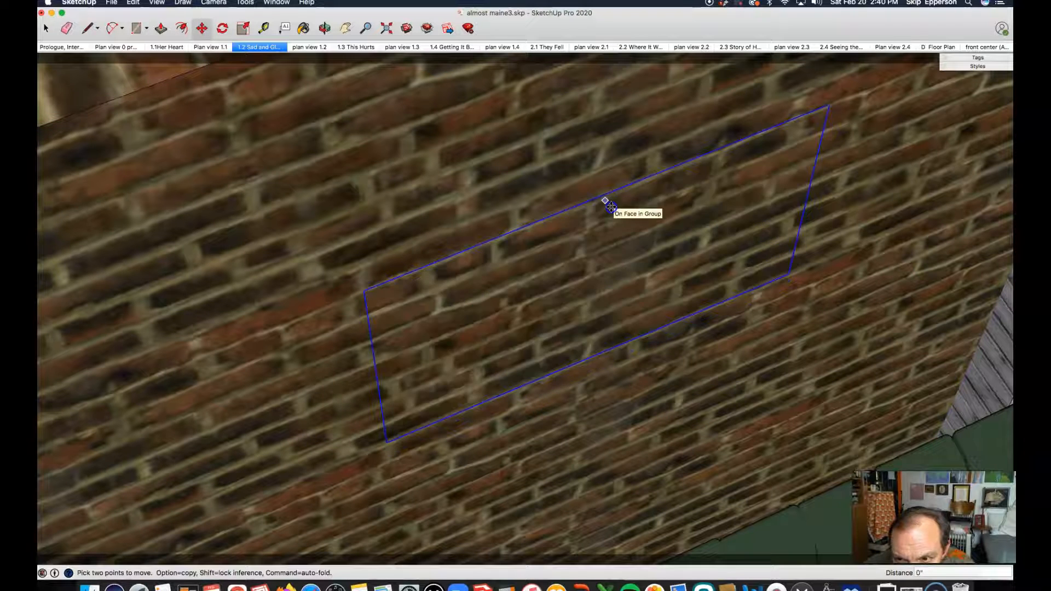
{"action": "left_click", "coordinate": [612, 206]}
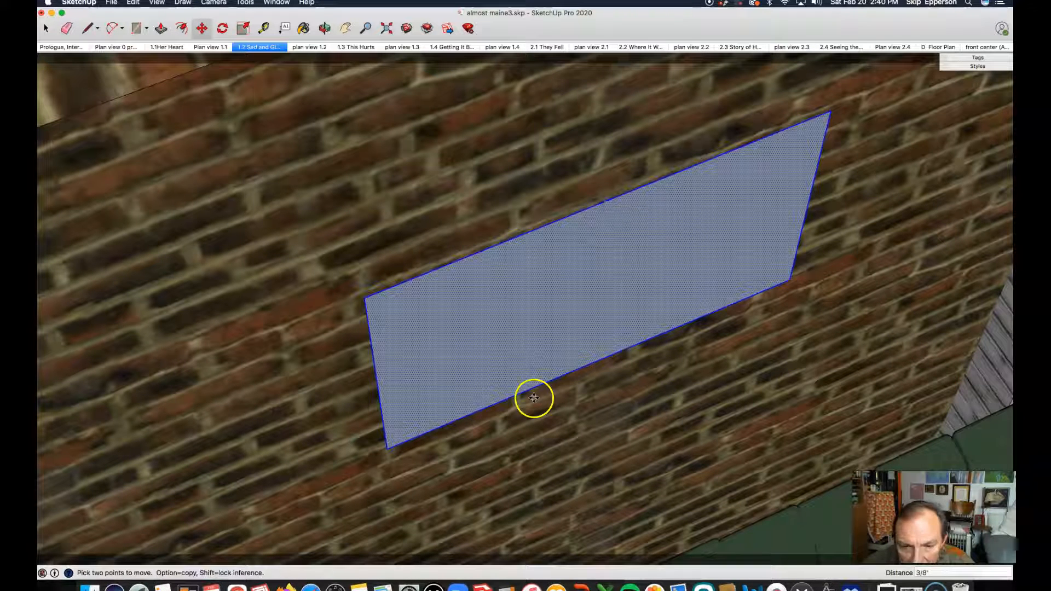
{"action": "left_click", "coordinate": [46, 28]}
Deselect the rectangle and open the Paint Bucket's materials browser with its library list.
{"action": "left_click", "coordinate": [368, 173]}
{"action": "left_click", "coordinate": [325, 28]}
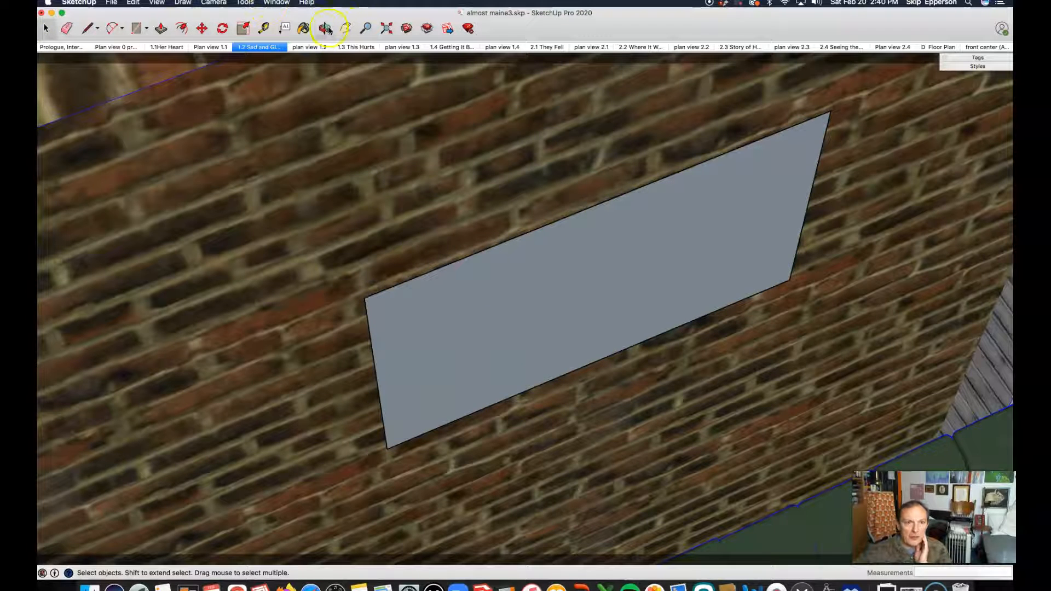
{"action": "left_click_drag", "start_coordinate": [643, 288], "coordinate": [481, 258]}
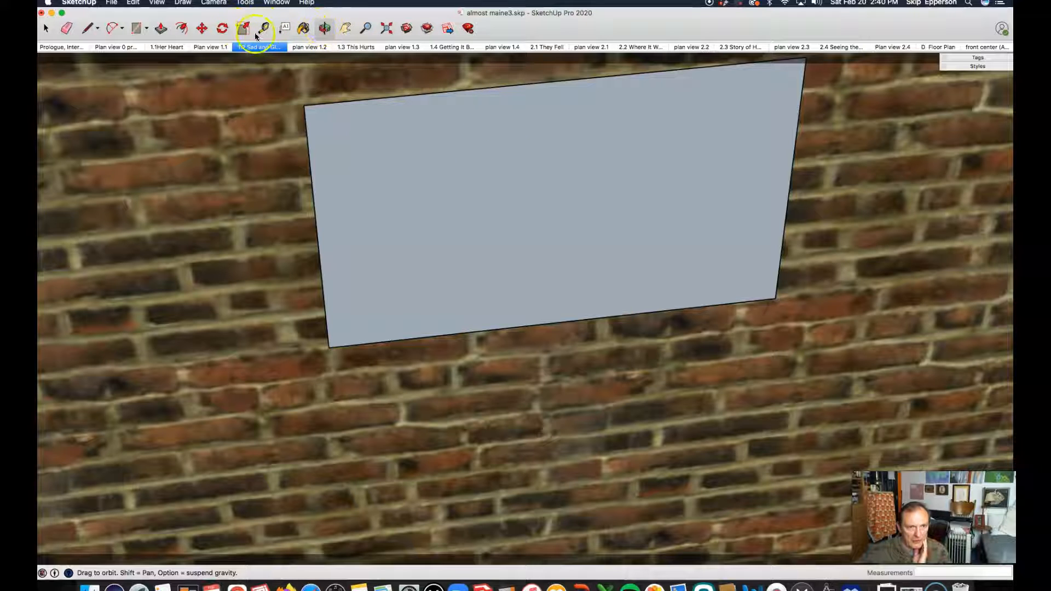
{"action": "left_click", "coordinate": [305, 28]}
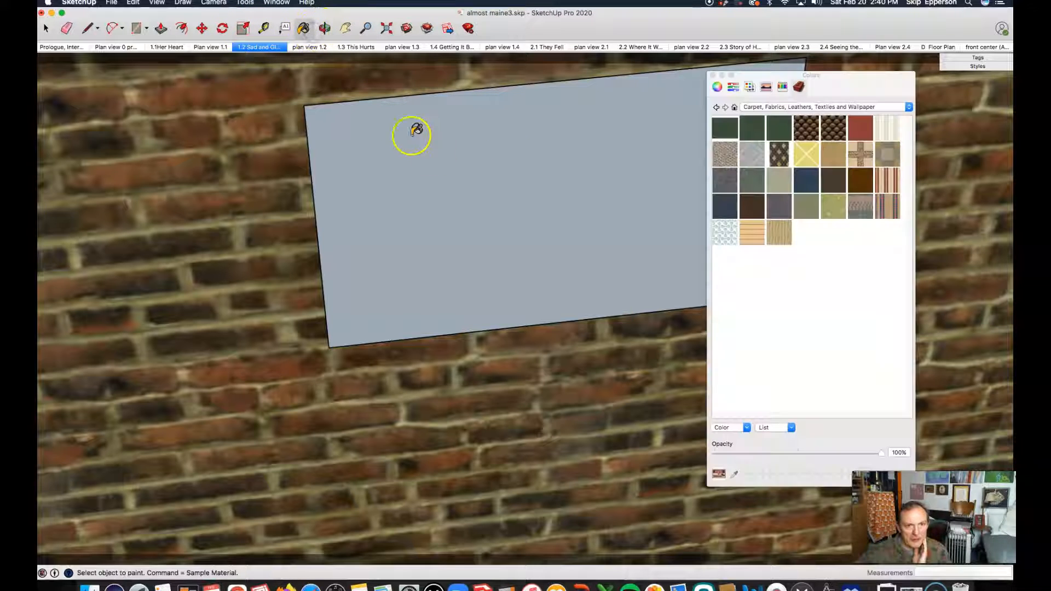
{"action": "left_click", "coordinate": [804, 108]}
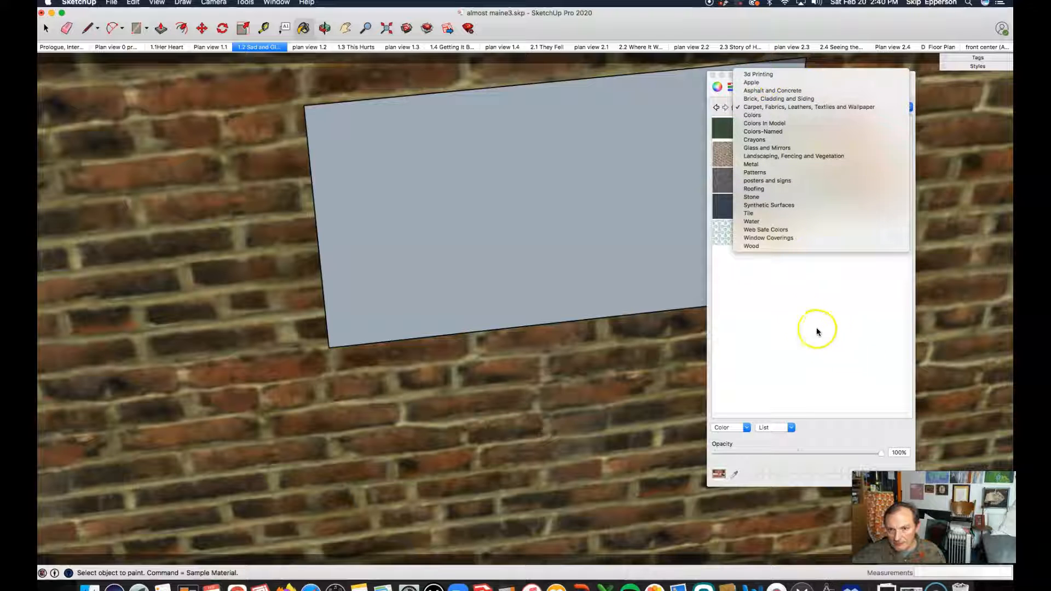
{"action": "left_click", "coordinate": [770, 310]}
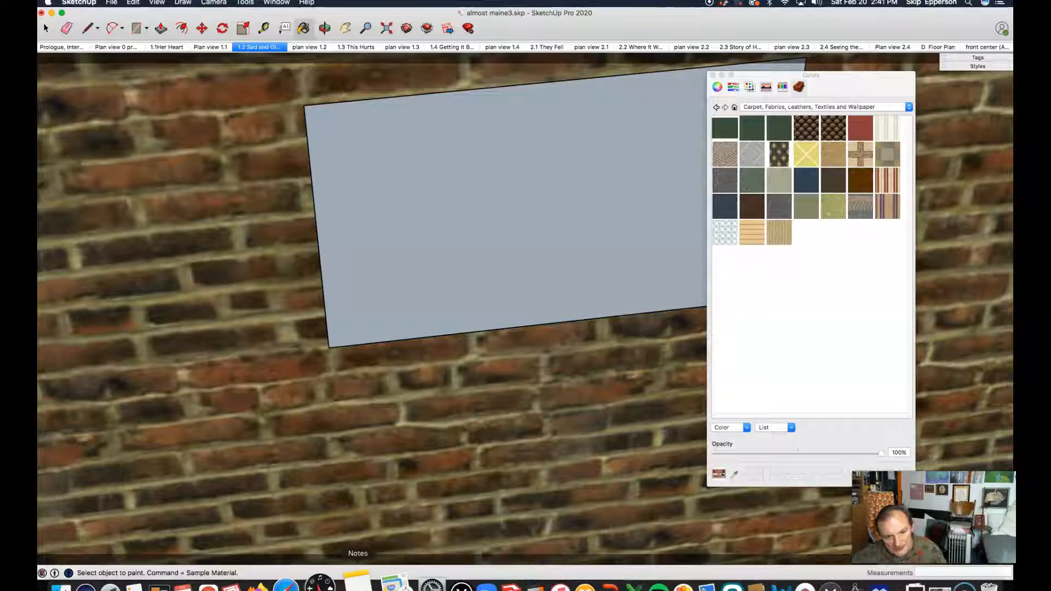
Switch to the browser and save the Bière de l'Espérance poster image from the Pinterest board section.
{"action": "left_click", "coordinate": [236, 584]}
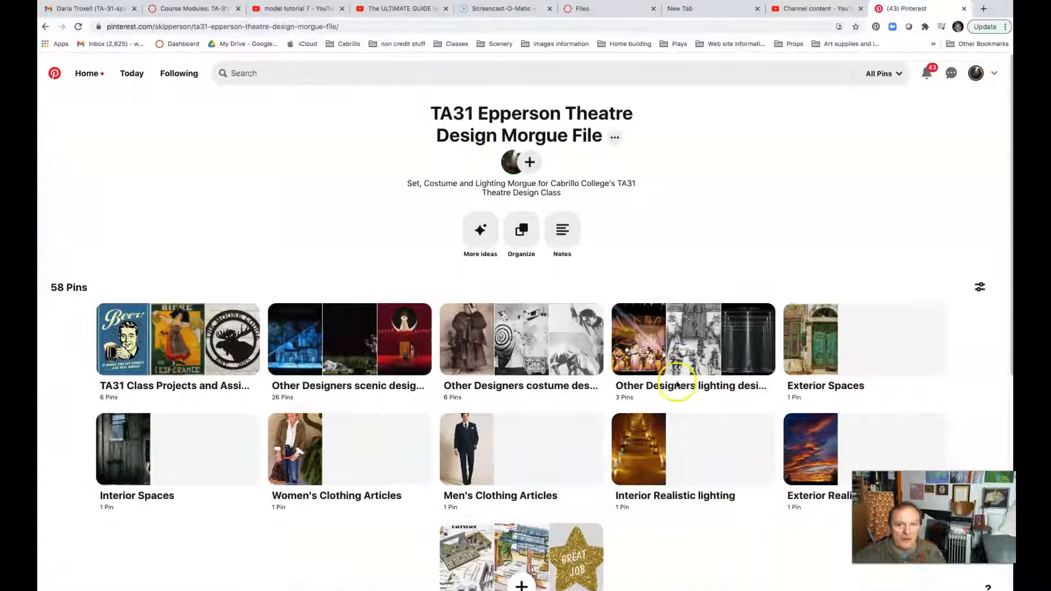
{"action": "left_click", "coordinate": [162, 334]}
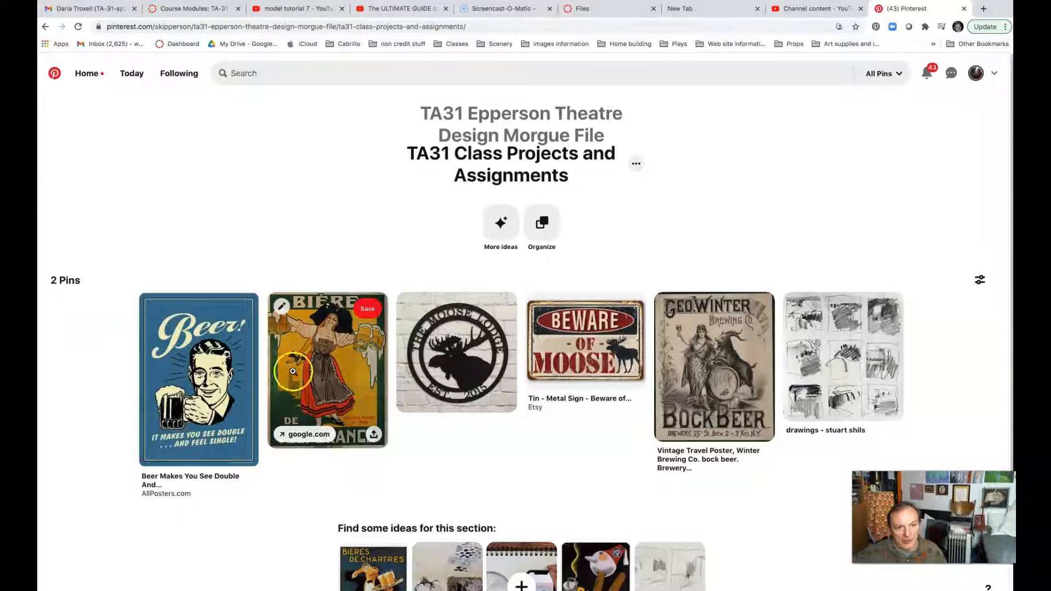
{"action": "right_click", "coordinate": [315, 370]}
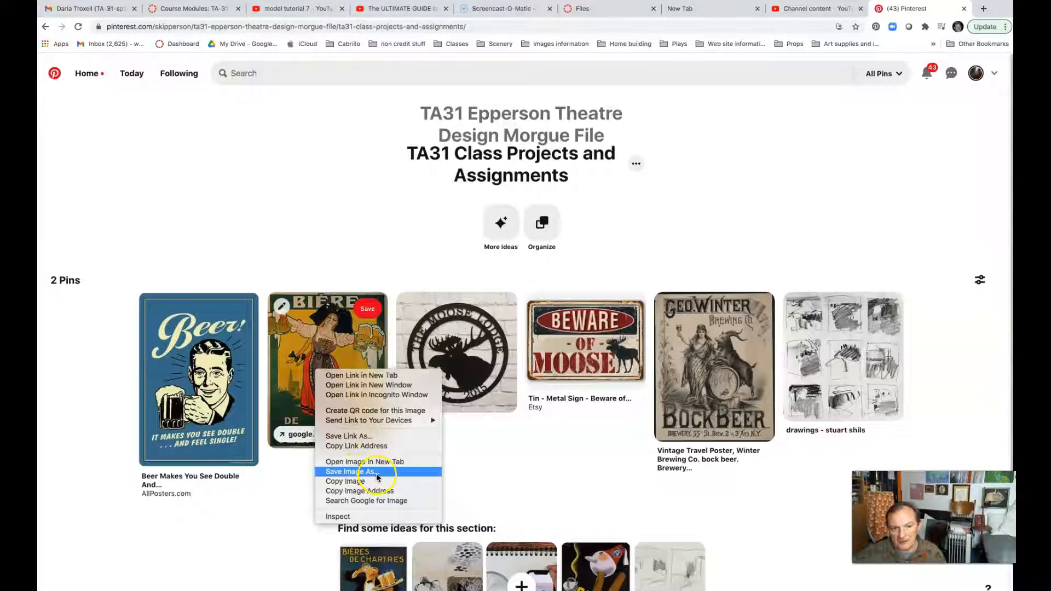
{"action": "left_click", "coordinate": [310, 221]}
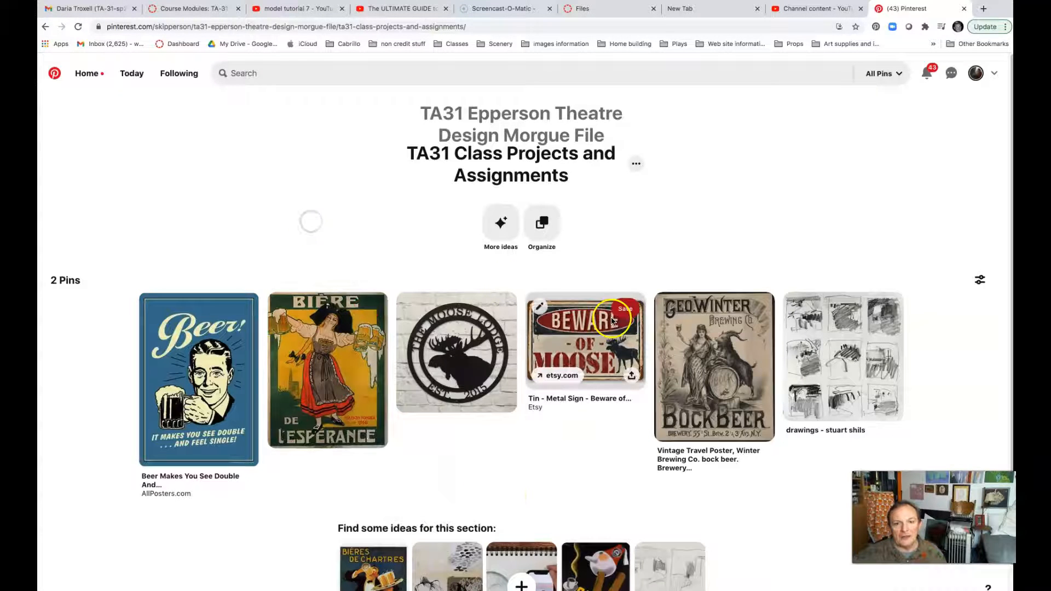
Return to SketchUp and create a new materials list named signs and posters.
{"action": "mouse_move", "coordinate": [538, 590]}
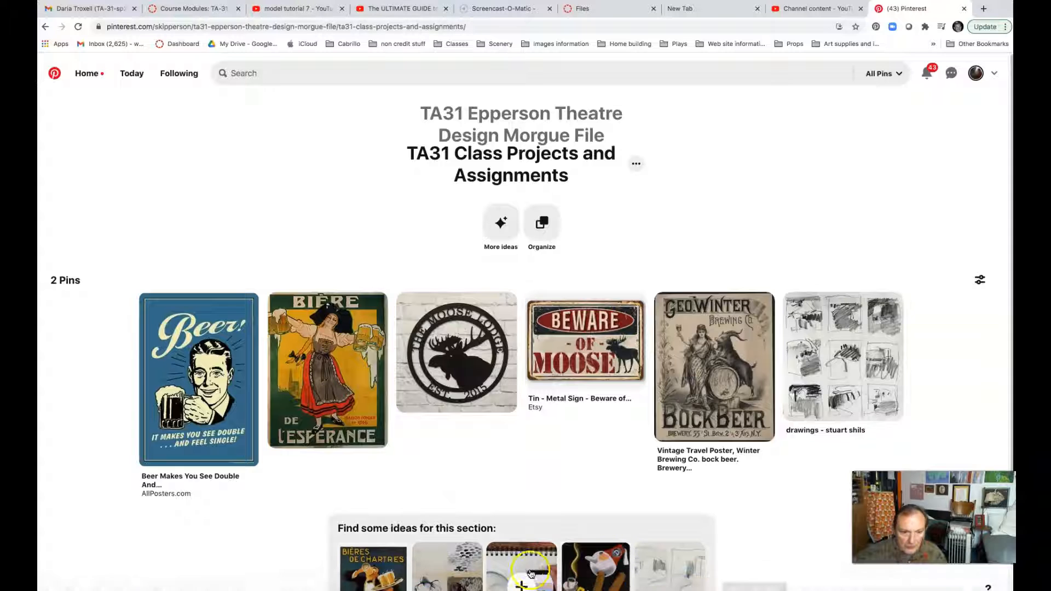
{"action": "mouse_move", "coordinate": [734, 589]}
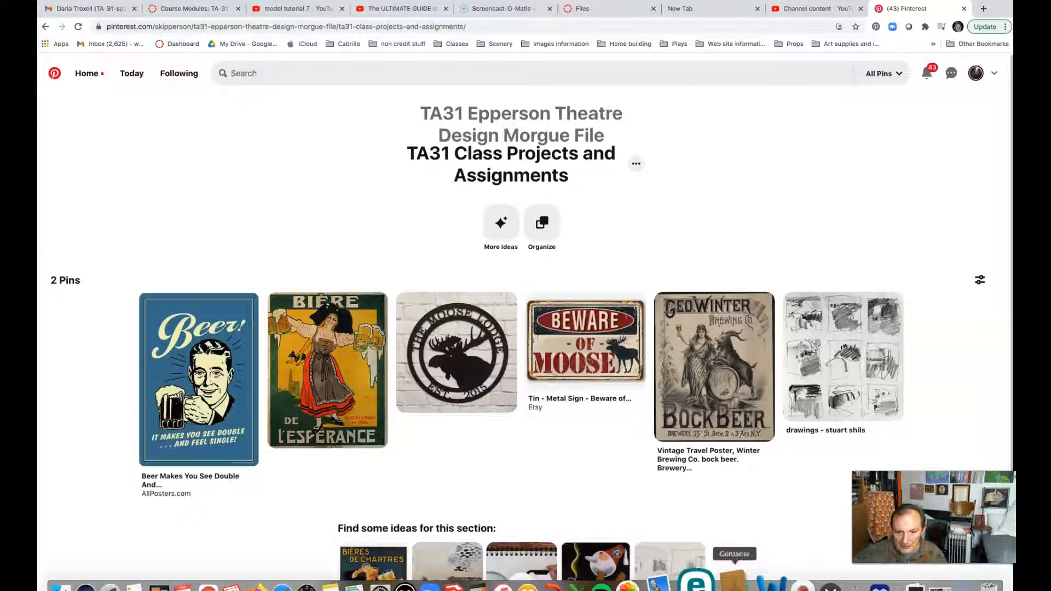
{"action": "left_click", "coordinate": [485, 587]}
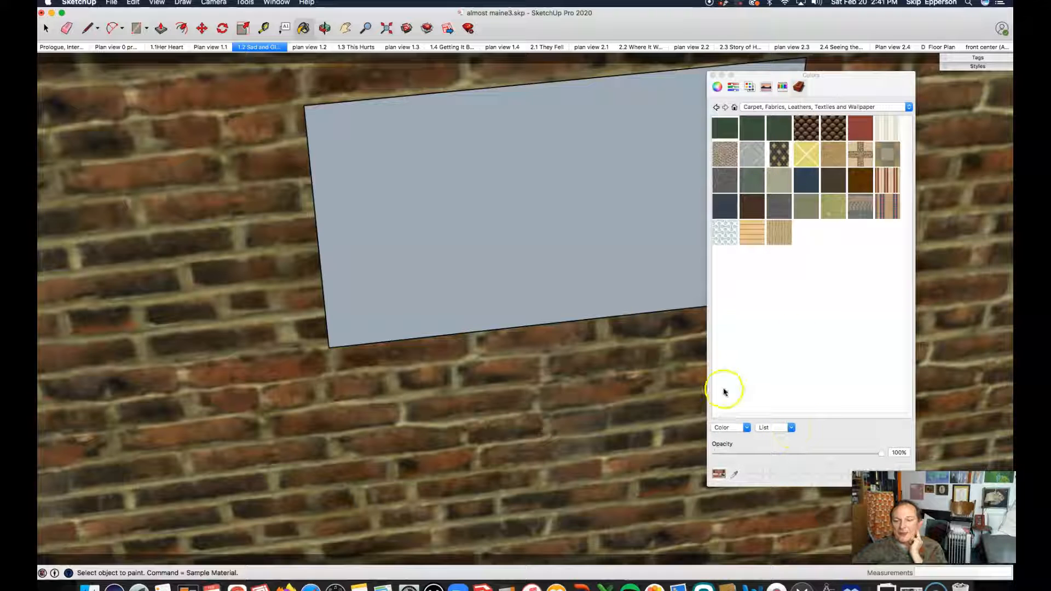
{"action": "left_click", "coordinate": [791, 428]}
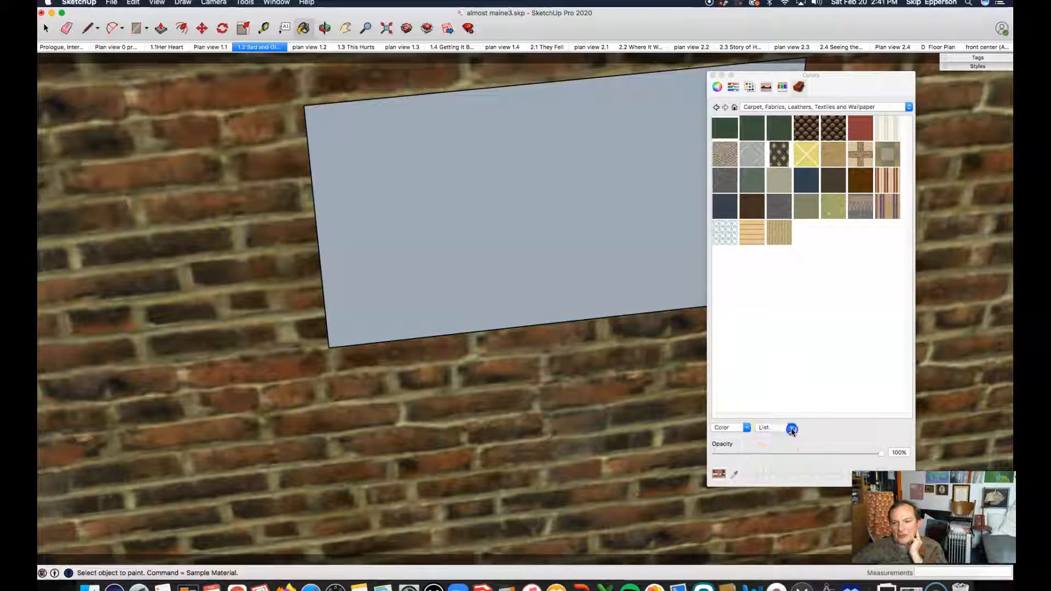
{"action": "left_click", "coordinate": [783, 439]}
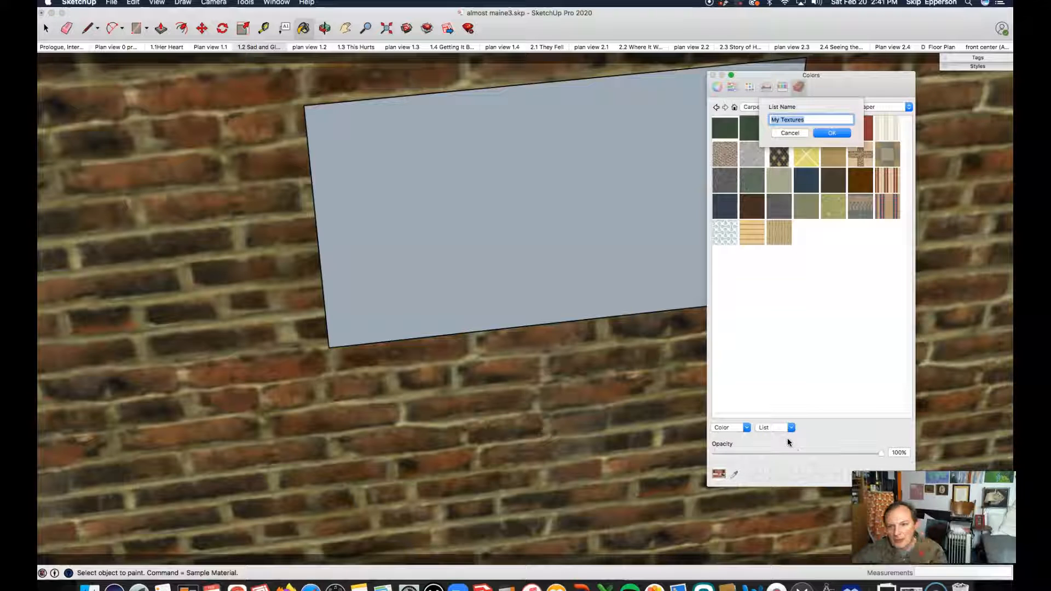
{"action": "type", "text": "sgri"}
{"action": "type", "text": "signs"}
{"action": "type", "text": " and posters"}
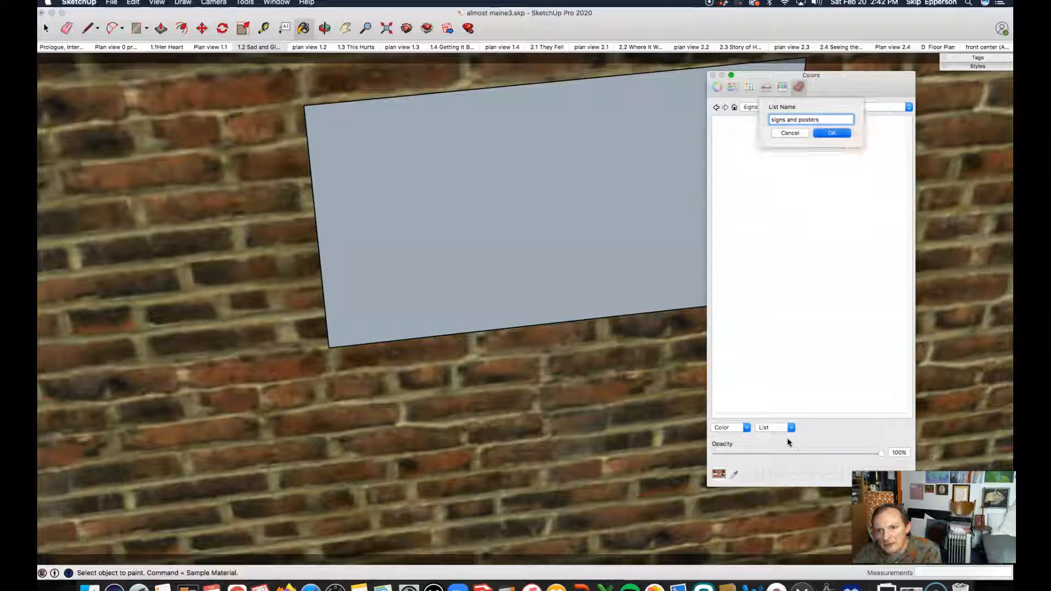
{"action": "key", "text": "Return"}
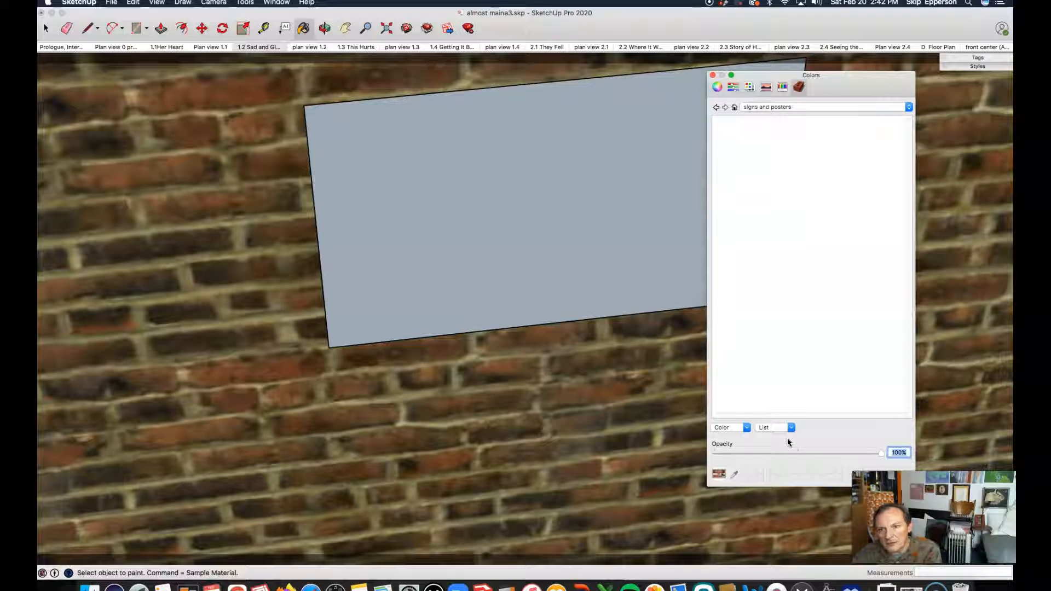
Confirm the signs and posters list is selected and add beer sign.jpg to it as a new texture.
{"action": "left_click", "coordinate": [910, 107]}
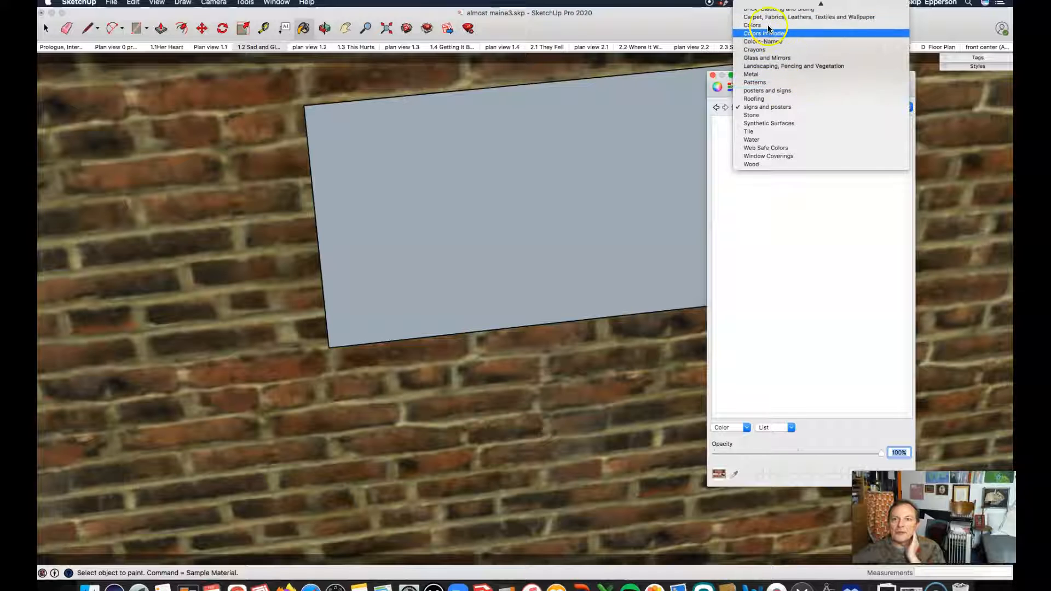
{"action": "left_click", "coordinate": [767, 107]}
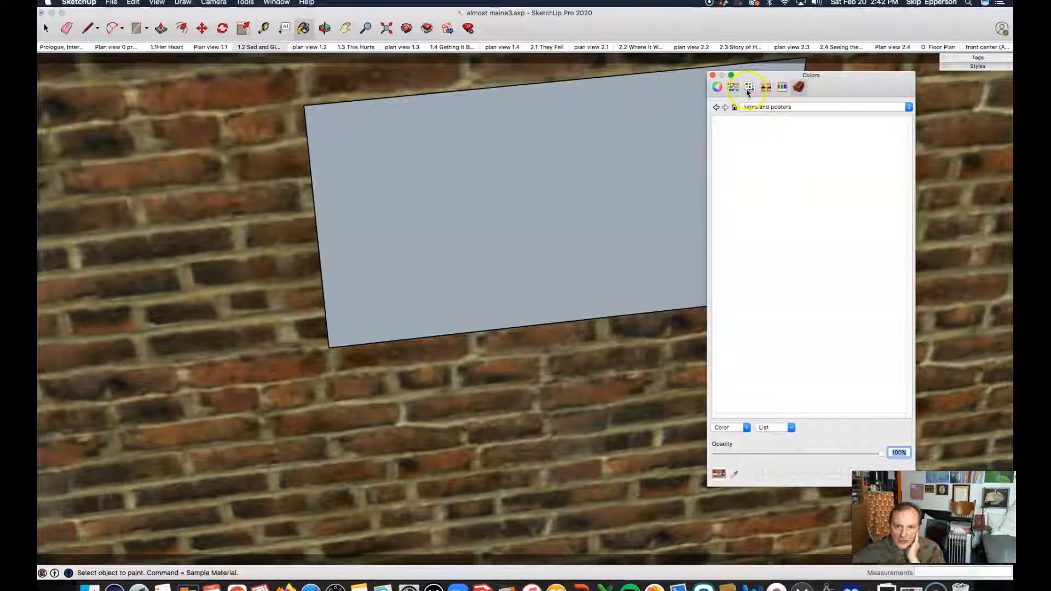
{"action": "left_click", "coordinate": [746, 428]}
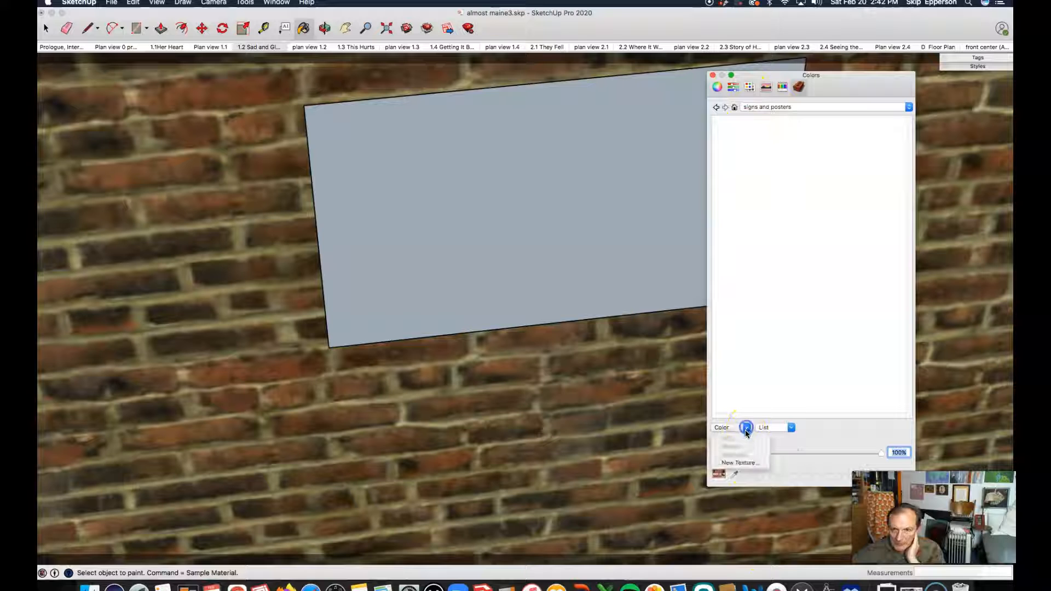
{"action": "left_click", "coordinate": [737, 464]}
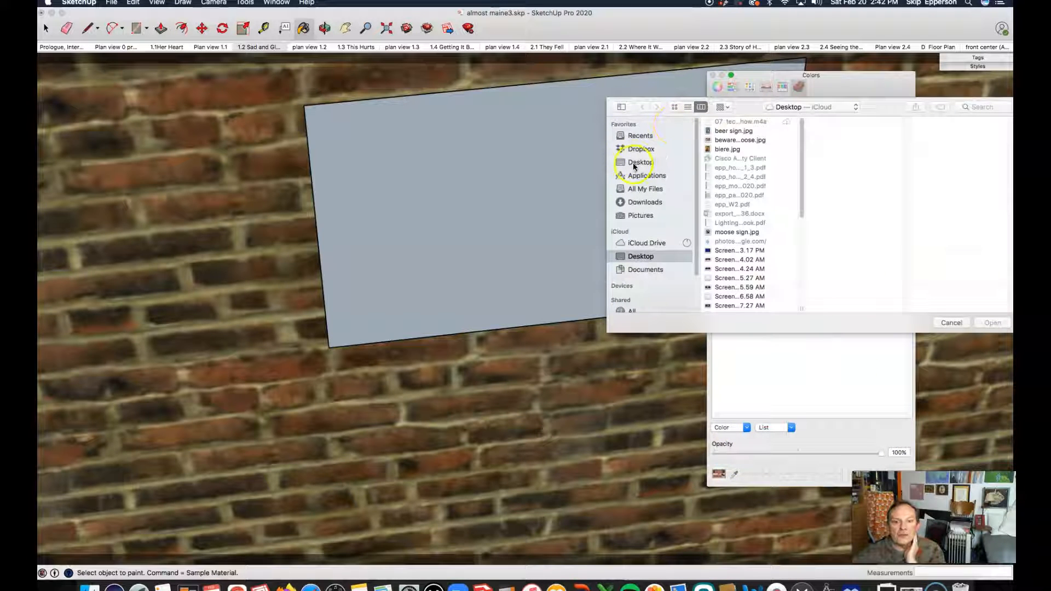
{"action": "left_click", "coordinate": [726, 132]}
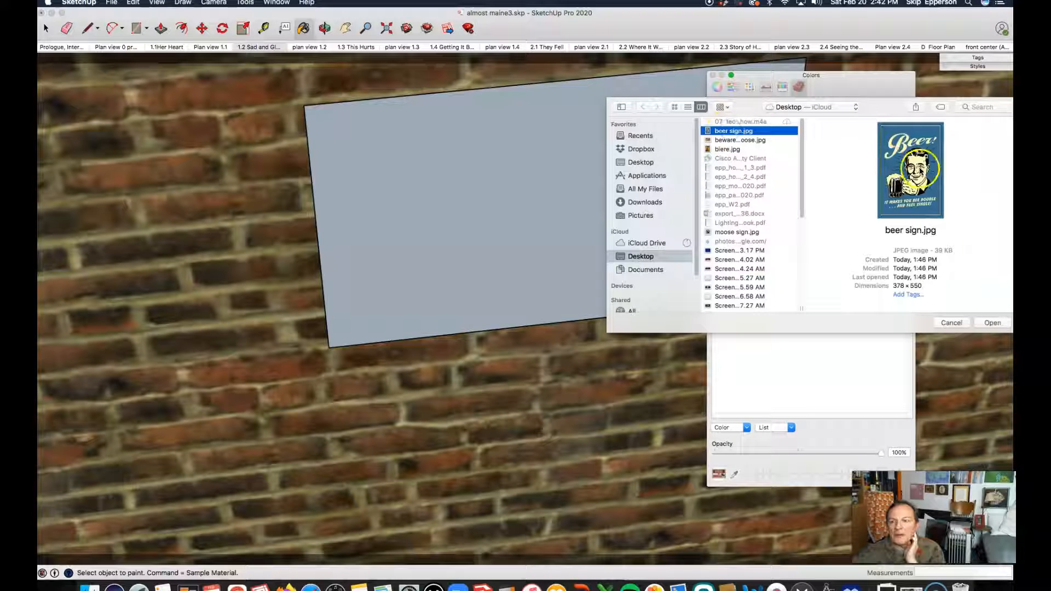
{"action": "left_click", "coordinate": [995, 324]}
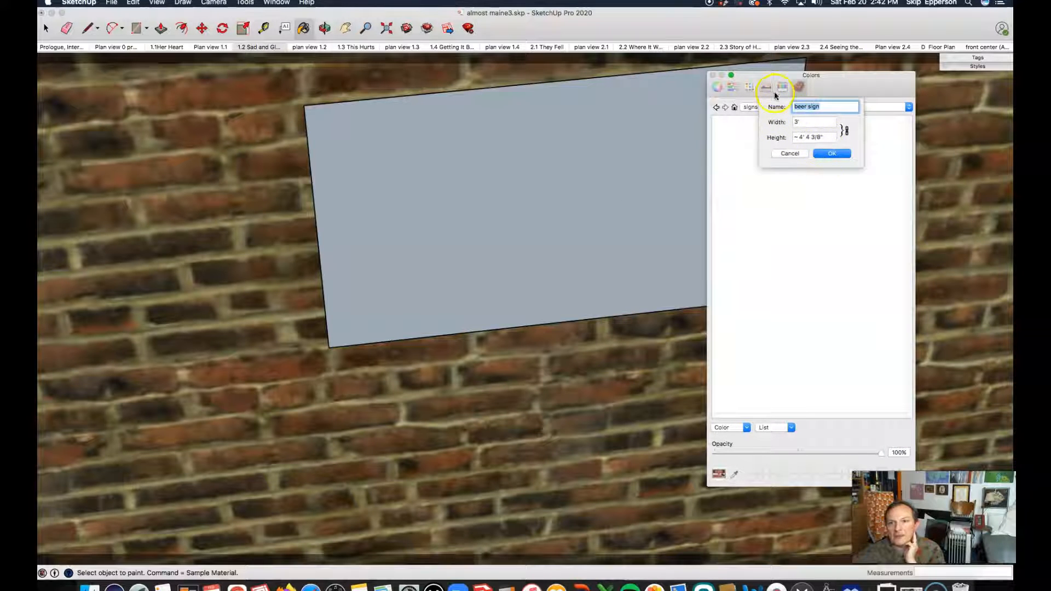
{"action": "left_click", "coordinate": [823, 155]}
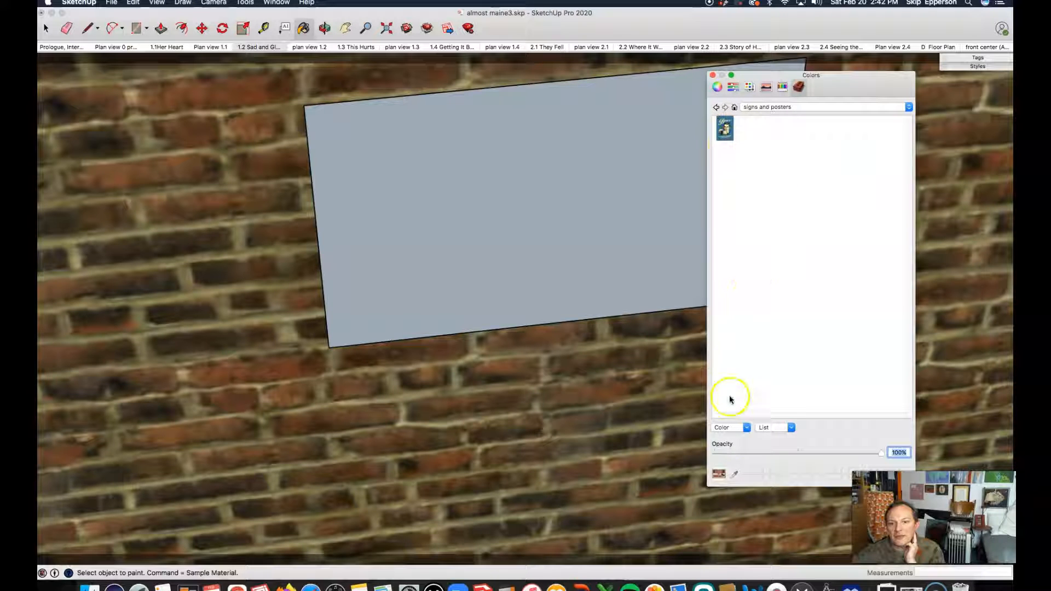
Add the beware of moose image as another new texture in the list.
{"action": "left_click", "coordinate": [745, 427]}
{"action": "left_click", "coordinate": [740, 463]}
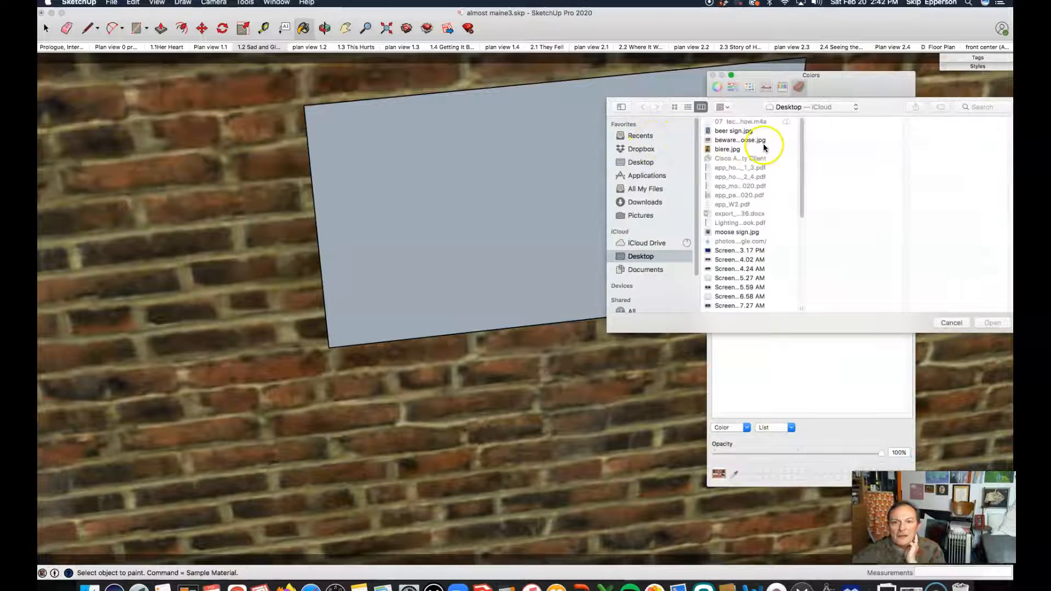
{"action": "left_click", "coordinate": [761, 141]}
{"action": "left_click", "coordinate": [994, 324]}
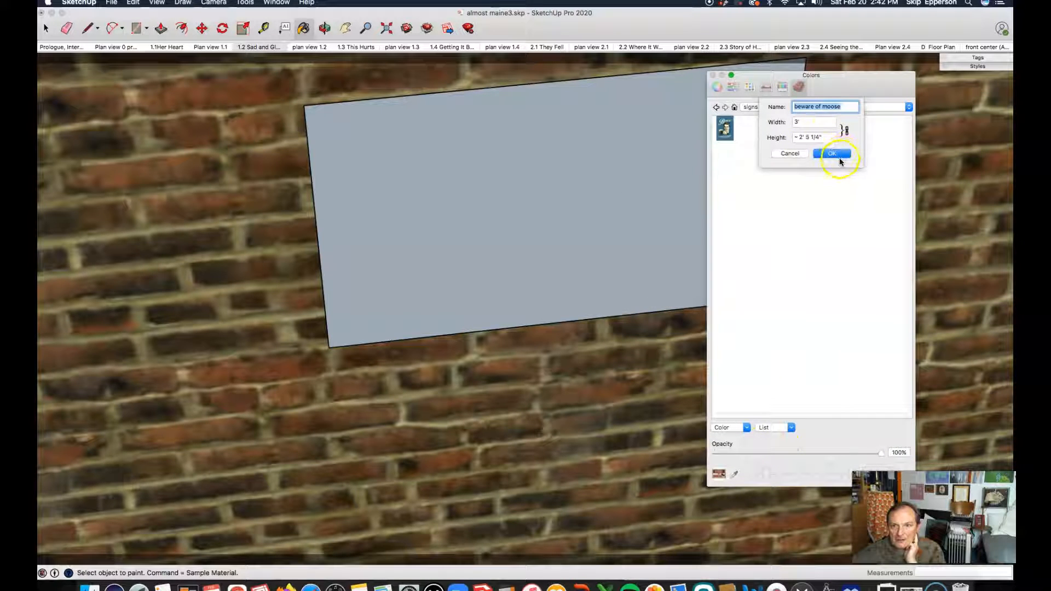
{"action": "left_click", "coordinate": [832, 153]}
Add biere.jpg as a new texture in the signs and posters list.
{"action": "left_click", "coordinate": [744, 427]}
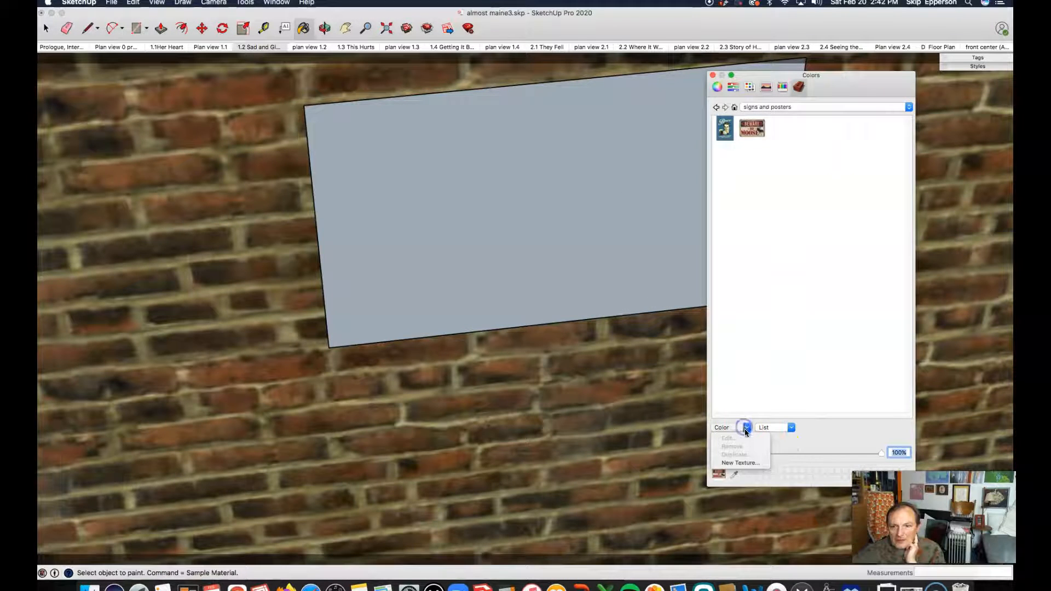
{"action": "left_click", "coordinate": [740, 463]}
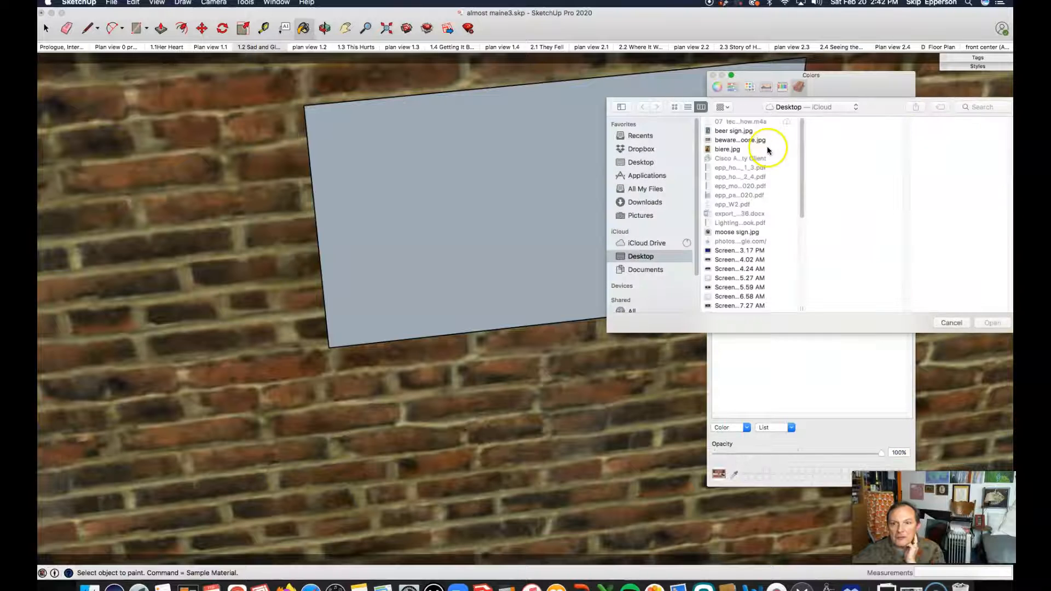
{"action": "left_click", "coordinate": [720, 150]}
{"action": "left_click", "coordinate": [992, 323]}
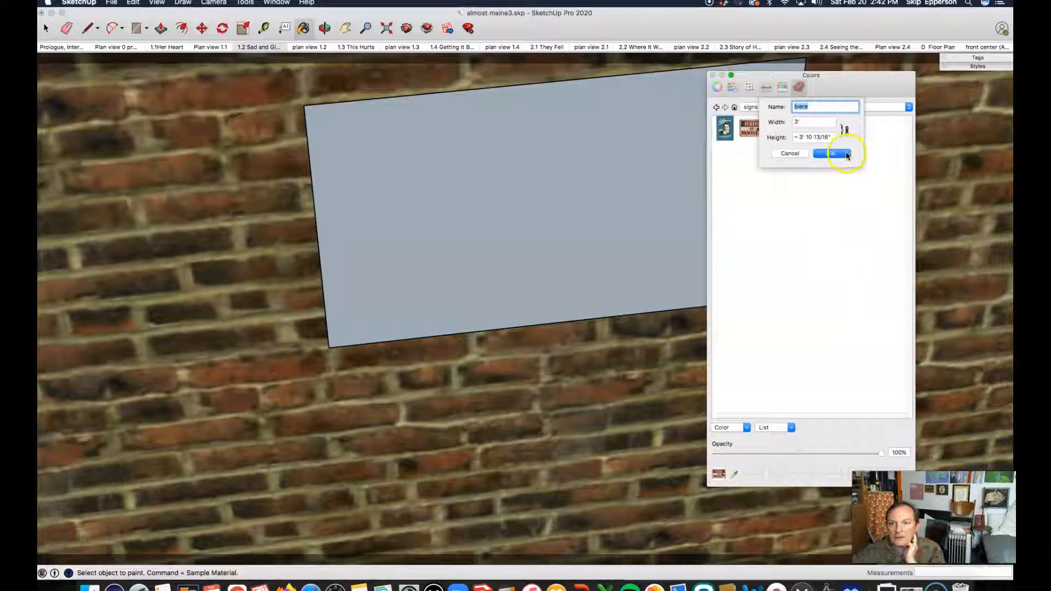
{"action": "left_click", "coordinate": [847, 154]}
Add moose sign.jpg as a new texture in the signs and posters list.
{"action": "left_click", "coordinate": [736, 427]}
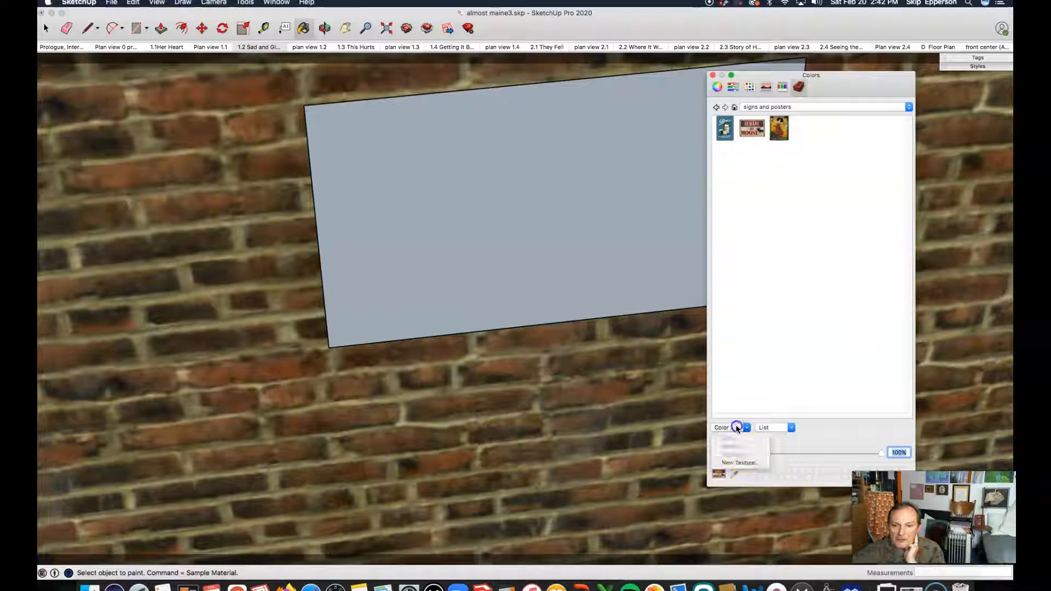
{"action": "left_click", "coordinate": [734, 463]}
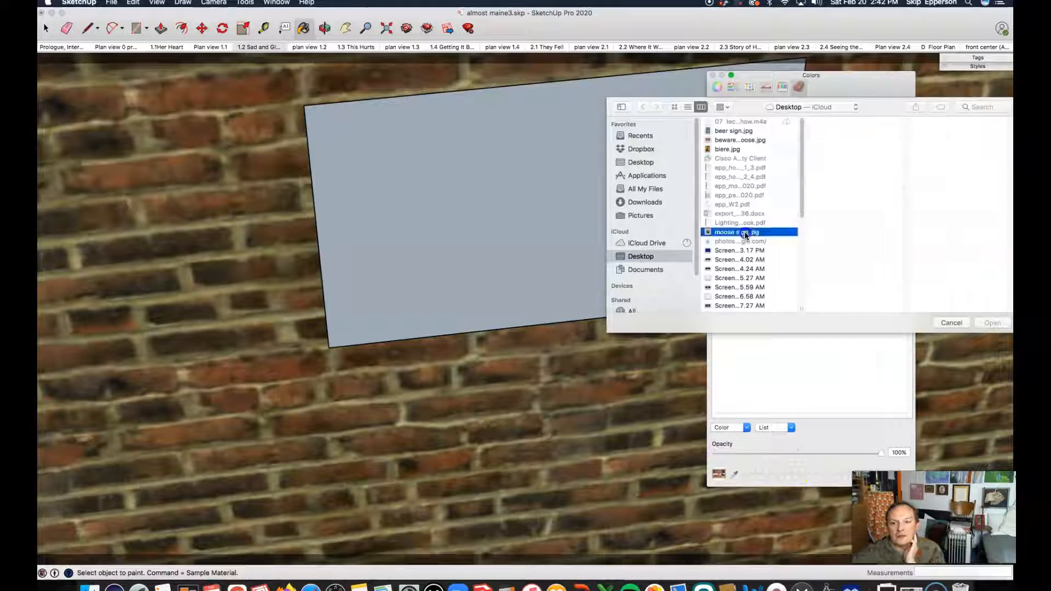
{"action": "left_click", "coordinate": [740, 232]}
{"action": "left_click", "coordinate": [997, 322]}
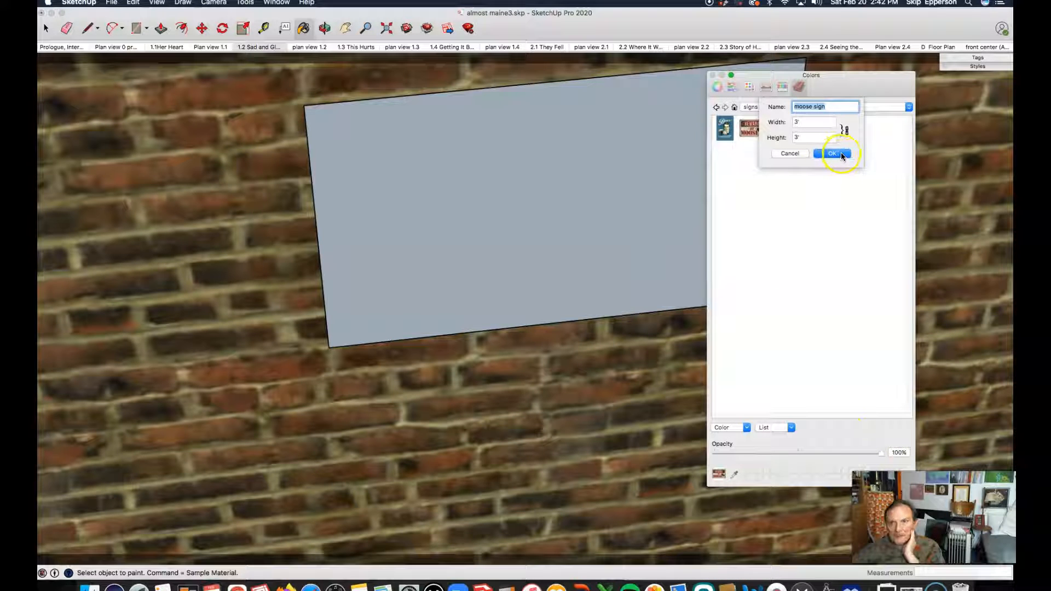
{"action": "left_click", "coordinate": [841, 154]}
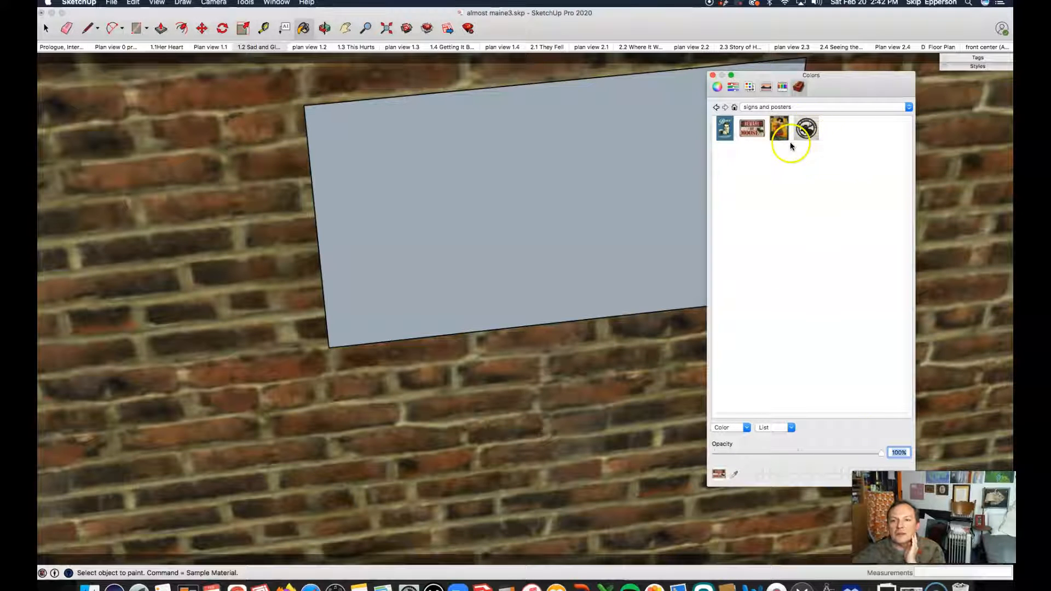
Paint the raised rectangle on the wall with the beware of moose texture.
{"action": "left_click", "coordinate": [754, 131]}
{"action": "left_click", "coordinate": [755, 131]}
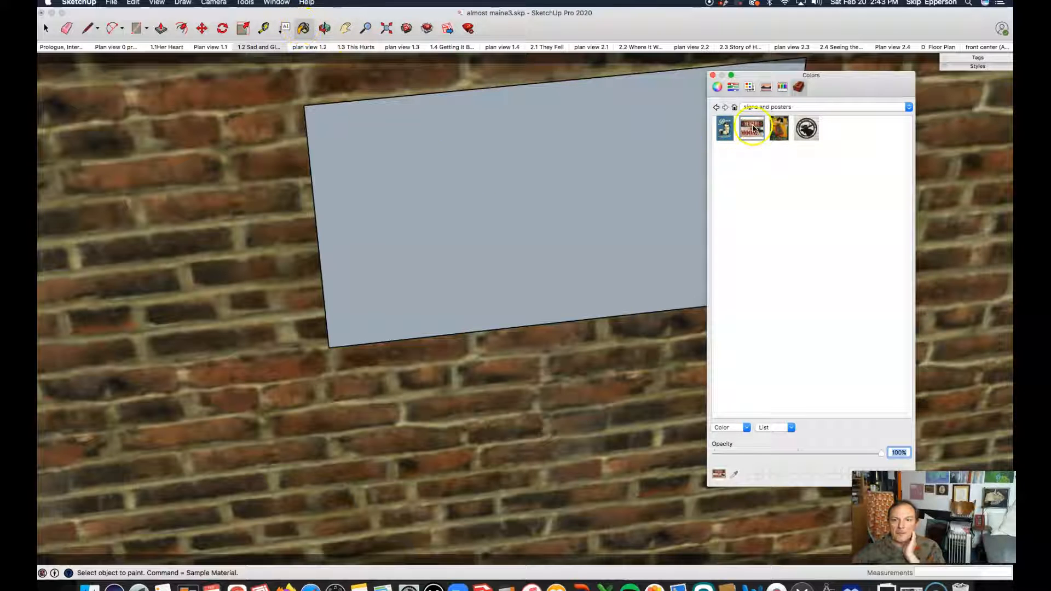
{"action": "left_click", "coordinate": [305, 28]}
{"action": "left_click", "coordinate": [576, 172]}
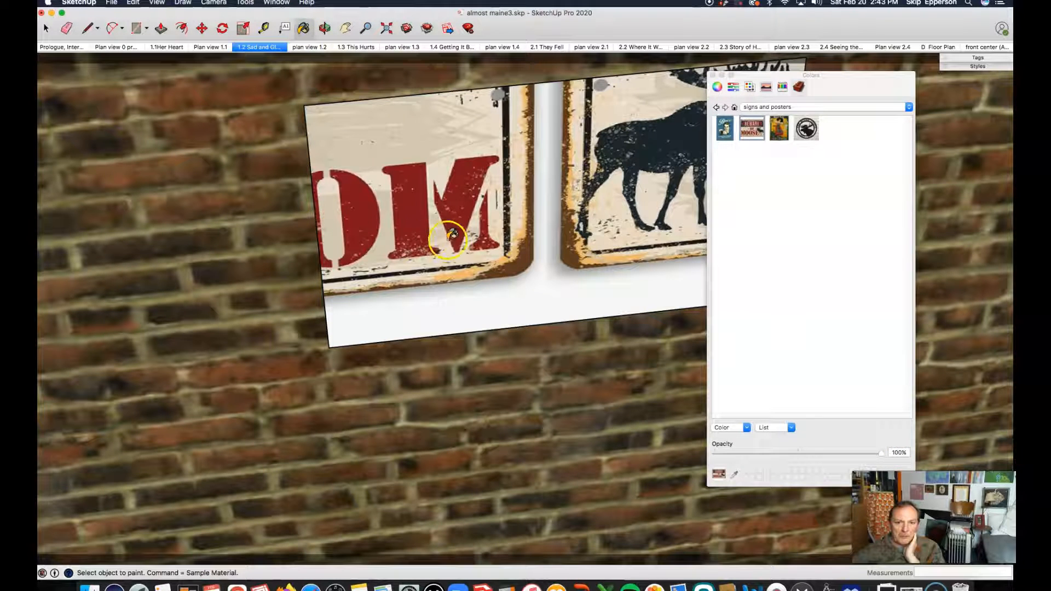
Open texture positioning on the rectangle's face and shift the moose texture across it.
{"action": "scroll", "coordinate": [284, 296], "scroll_direction": "down", "scroll_amount": 3}
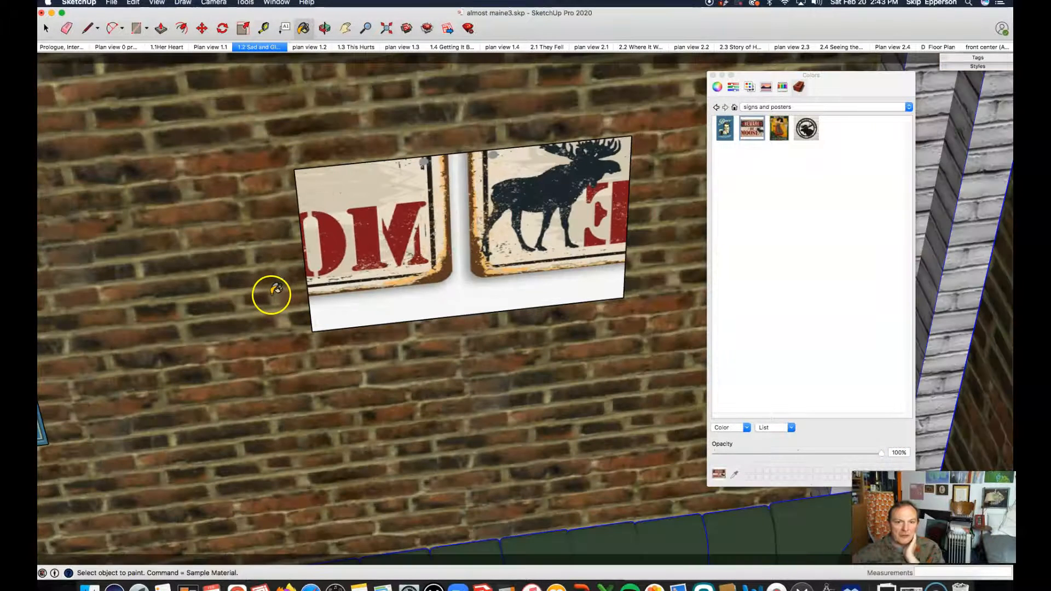
{"action": "scroll", "coordinate": [483, 301], "scroll_direction": "up", "scroll_amount": 3}
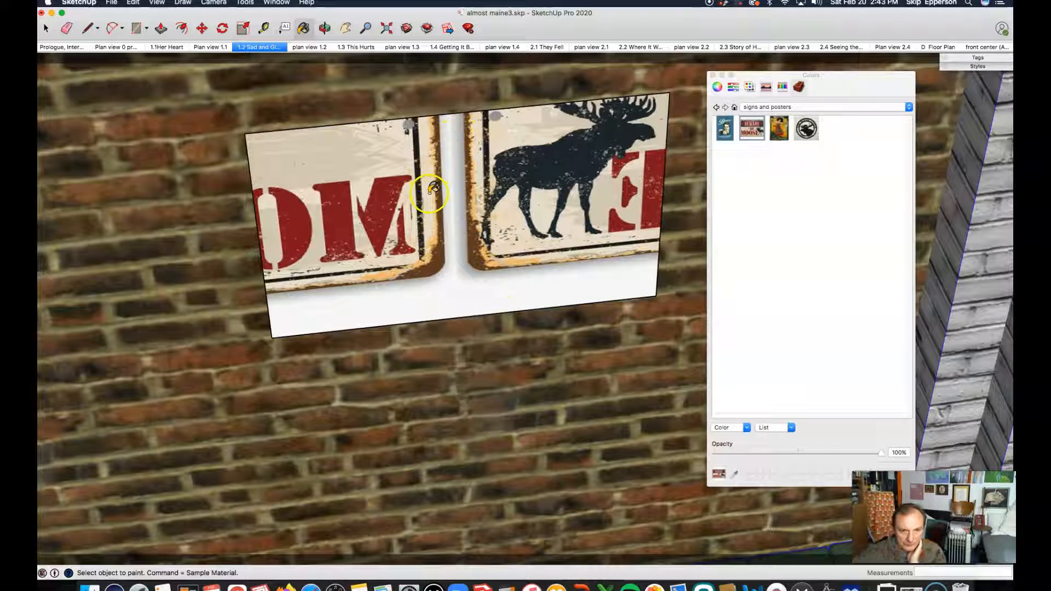
{"action": "key", "text": "space"}
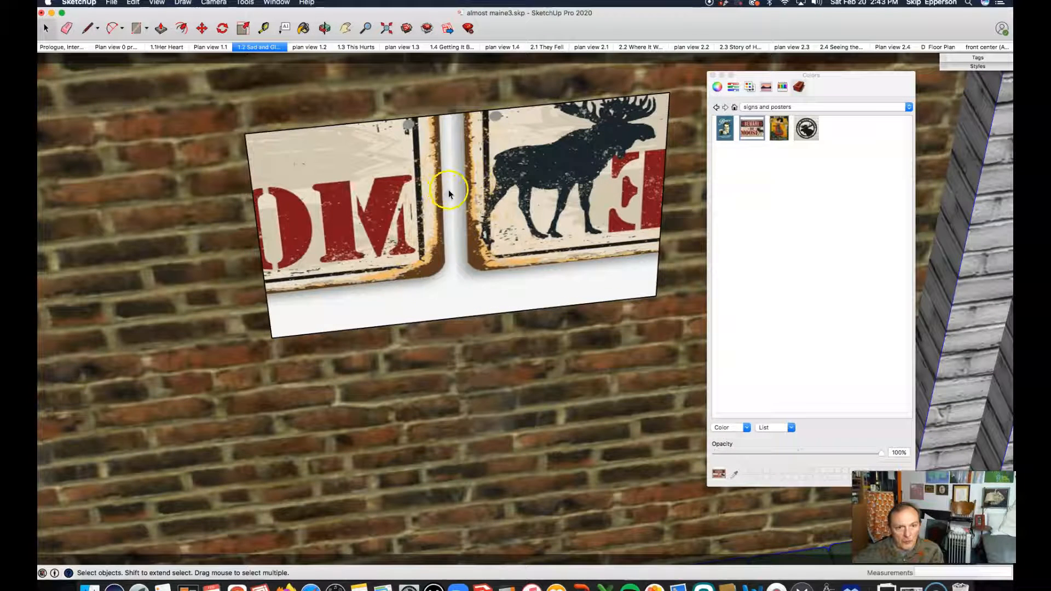
{"action": "right_click", "coordinate": [451, 189]}
{"action": "mouse_move", "coordinate": [476, 307]}
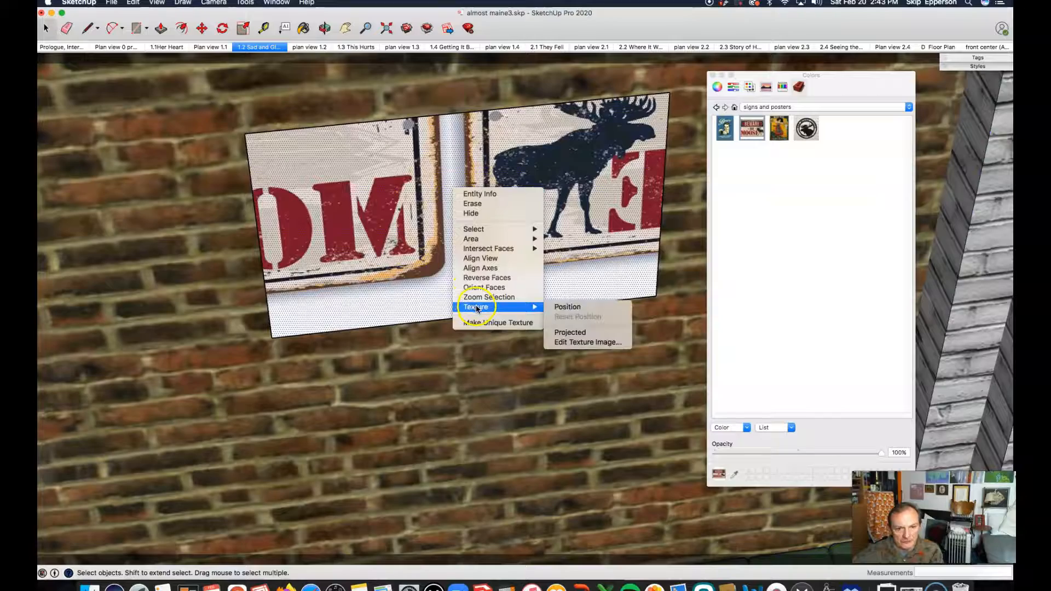
{"action": "left_click", "coordinate": [578, 311]}
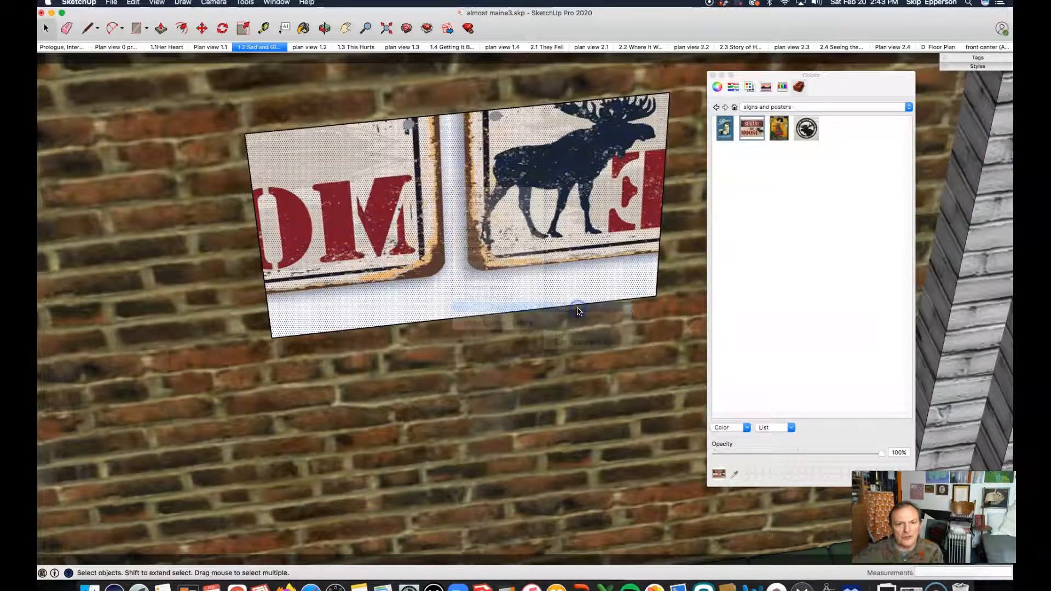
{"action": "left_click_drag", "start_coordinate": [538, 186], "coordinate": [336, 254]}
{"action": "scroll", "coordinate": [333, 255], "scroll_direction": "down", "scroll_amount": 6}
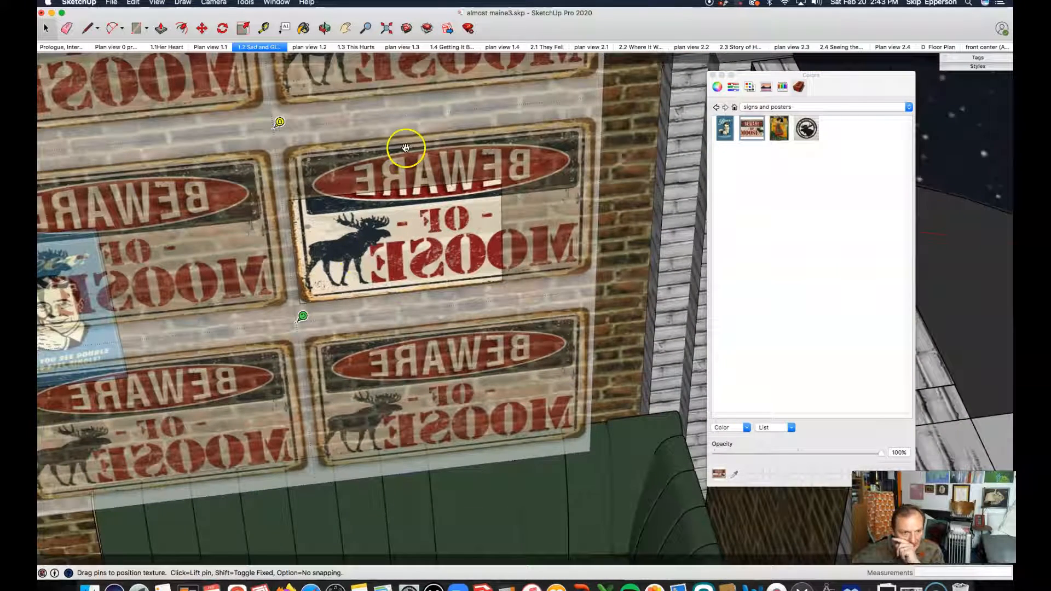
Adjust the texture pins so a single beware of moose sign fills the rectangle, then finish positioning.
{"action": "left_click_drag", "start_coordinate": [296, 314], "coordinate": [230, 323]}
{"action": "left_click_drag", "start_coordinate": [274, 261], "coordinate": [341, 255]}
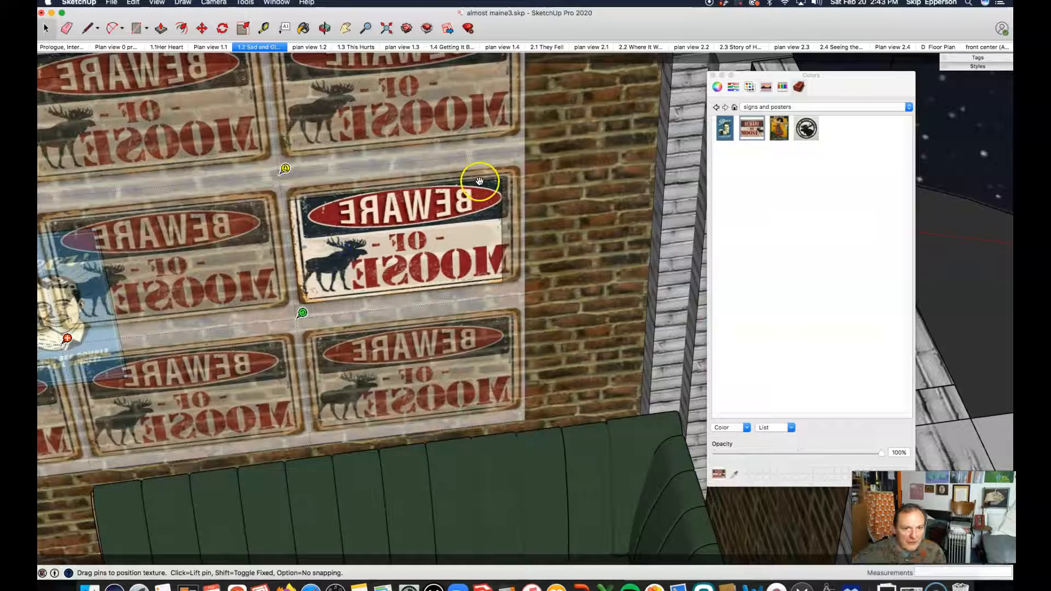
{"action": "mouse_move", "coordinate": [302, 314]}
{"action": "left_mouse_down"}
{"action": "mouse_move", "coordinate": [284, 312]}
{"action": "mouse_move", "coordinate": [299, 313]}
{"action": "left_mouse_up"}
{"action": "left_click_drag", "start_coordinate": [314, 271], "coordinate": [315, 270]}
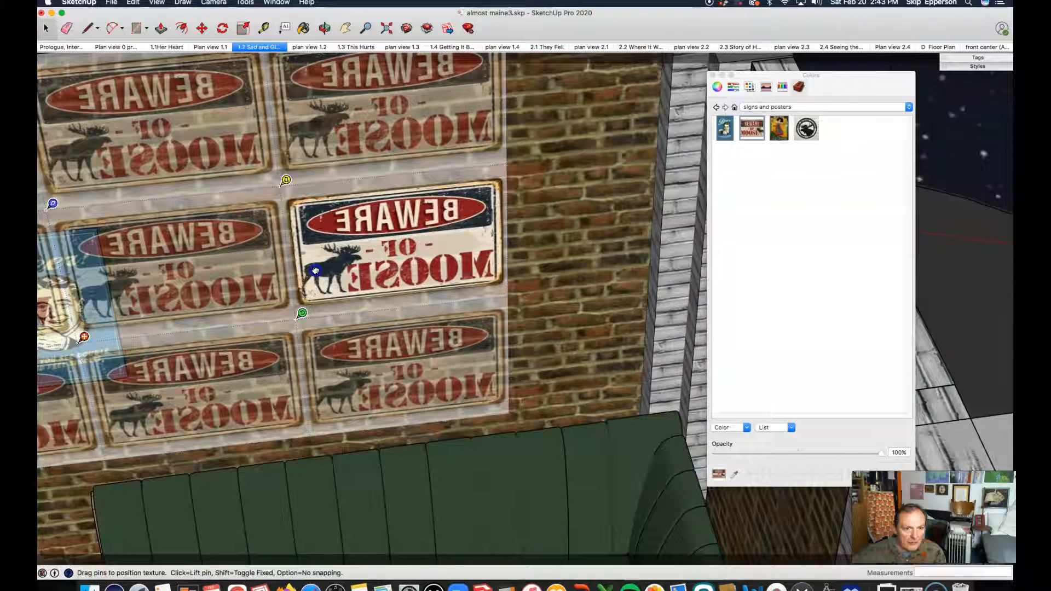
{"action": "left_click_drag", "start_coordinate": [315, 271], "coordinate": [315, 270]}
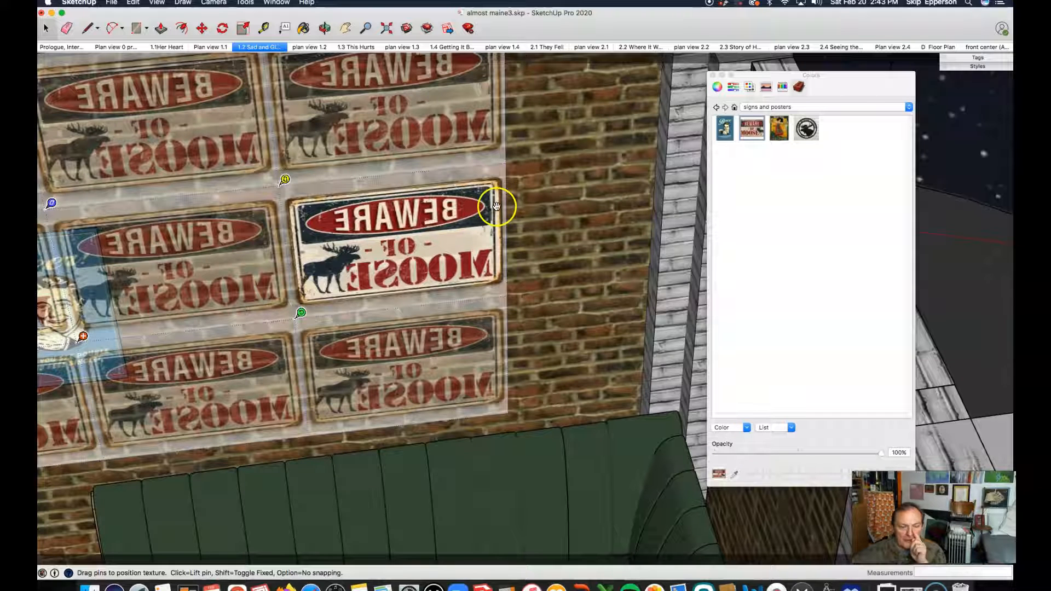
{"action": "left_click", "coordinate": [595, 287]}
{"action": "left_click", "coordinate": [477, 239]}
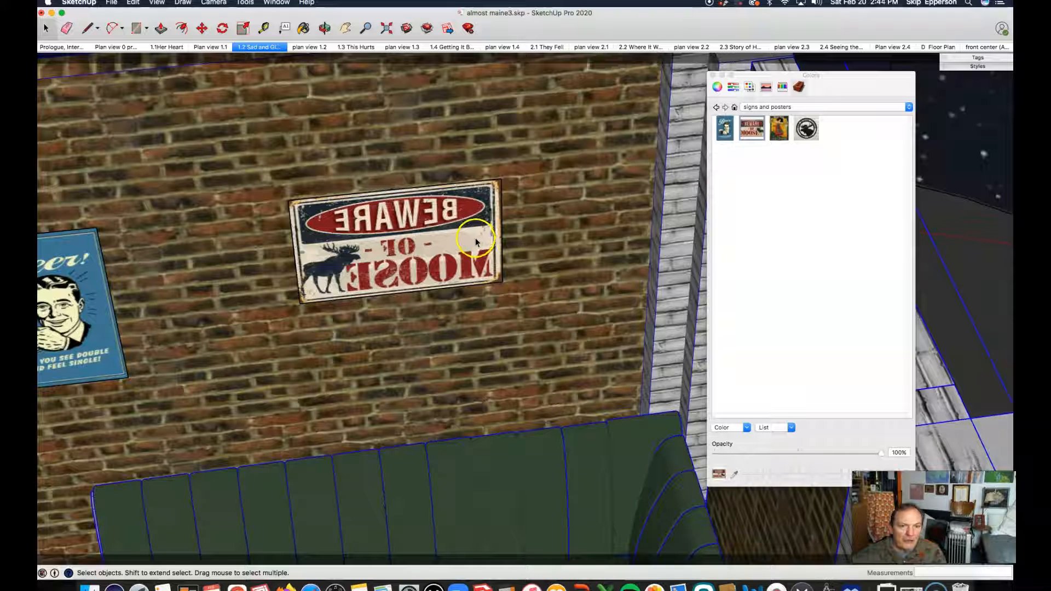
Reopen texture positioning on the moose sign, flip the texture left/right so it reads correctly, and finish positioning.
{"action": "right_click", "coordinate": [385, 229]}
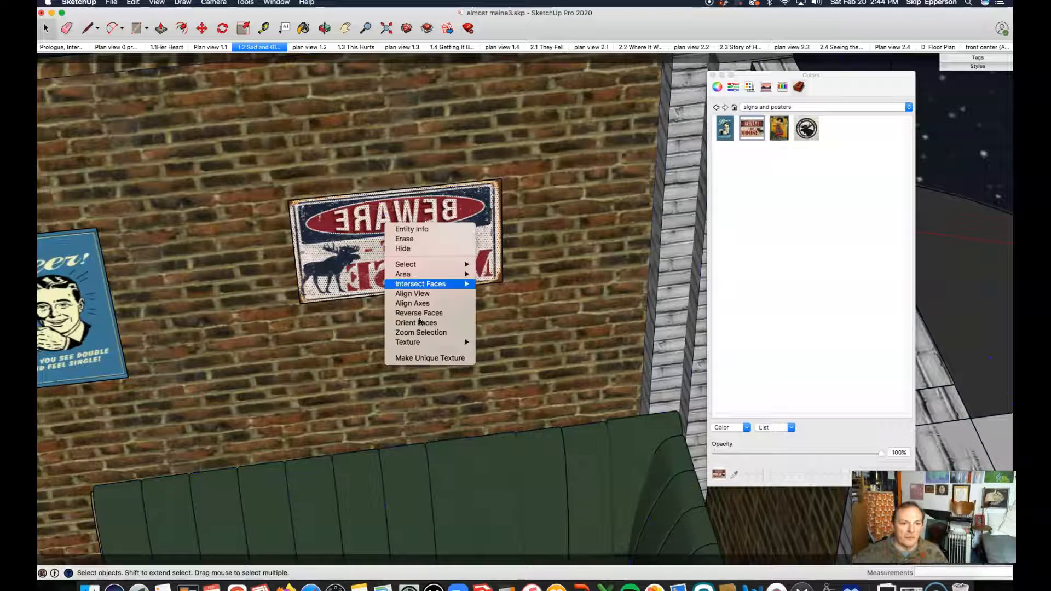
{"action": "left_click", "coordinate": [419, 343]}
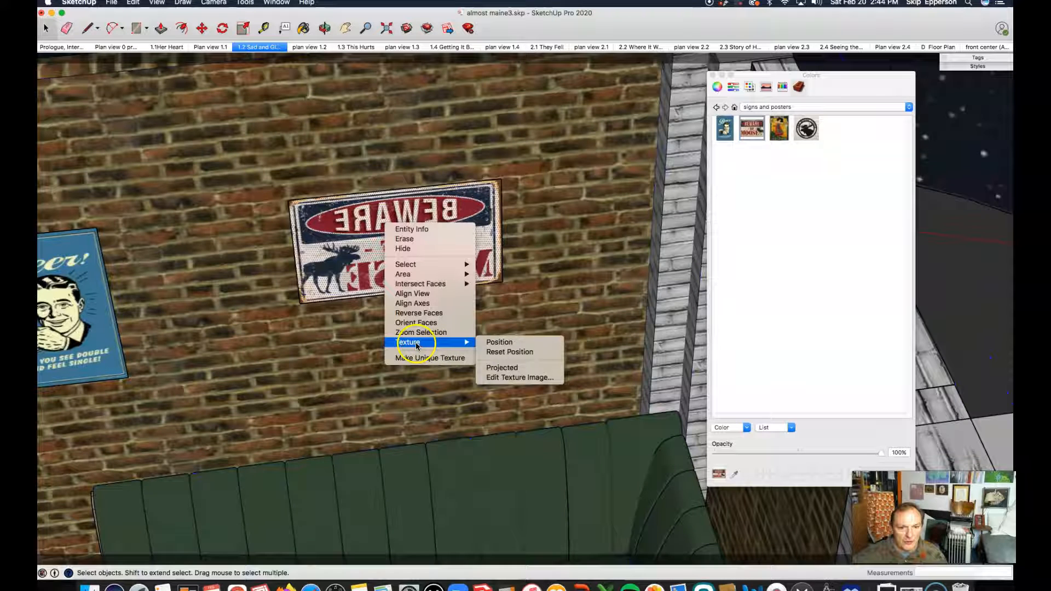
{"action": "mouse_move", "coordinate": [414, 345]}
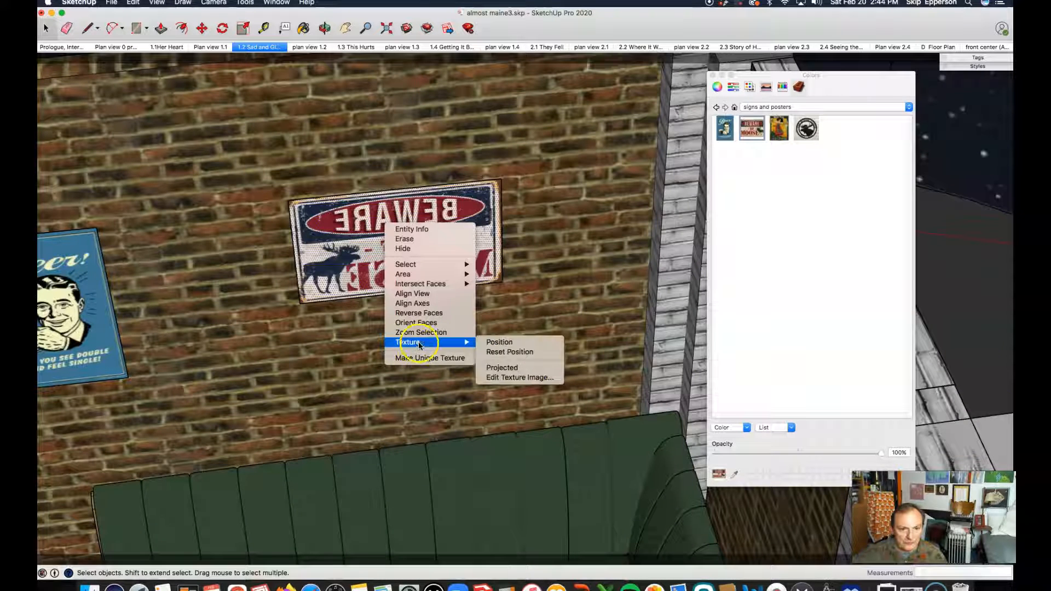
{"action": "left_click", "coordinate": [509, 344]}
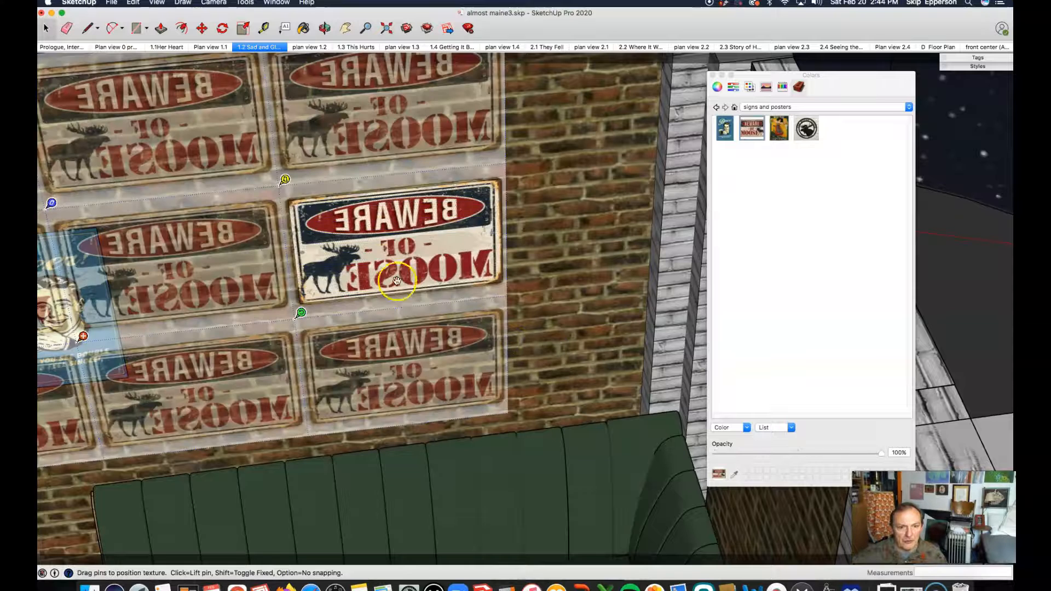
{"action": "right_click", "coordinate": [368, 250]}
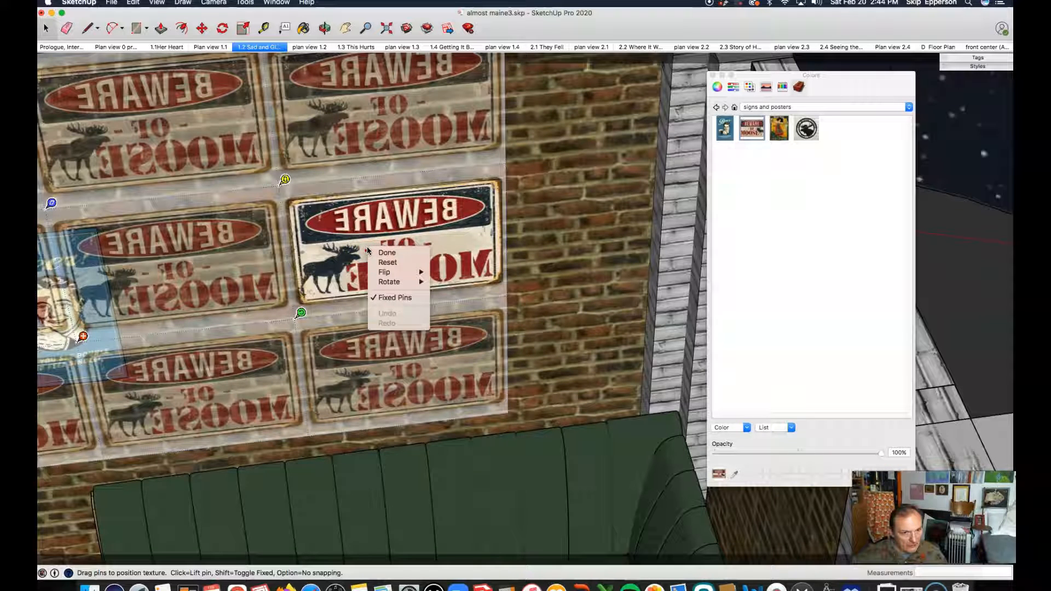
{"action": "left_click", "coordinate": [393, 277]}
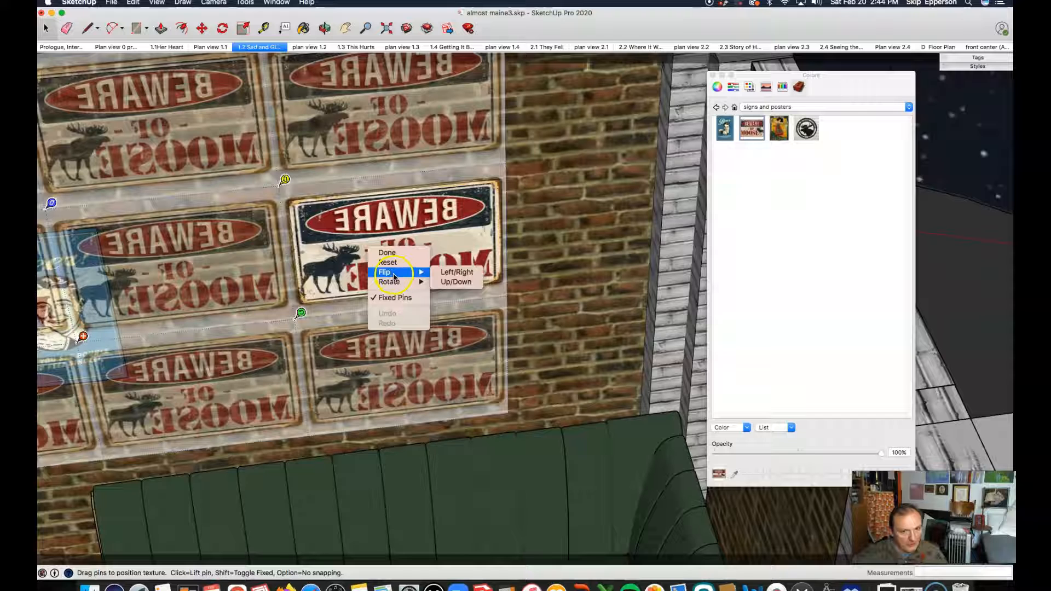
{"action": "left_click", "coordinate": [459, 272]}
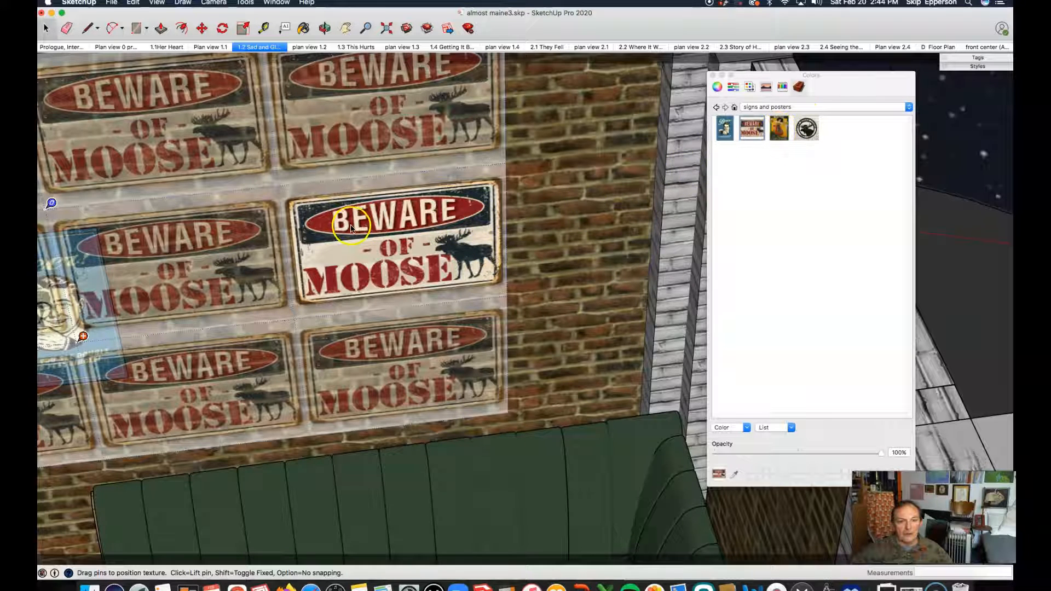
{"action": "left_click", "coordinate": [583, 207]}
{"action": "left_click", "coordinate": [231, 266]}
{"action": "left_click", "coordinate": [427, 211]}
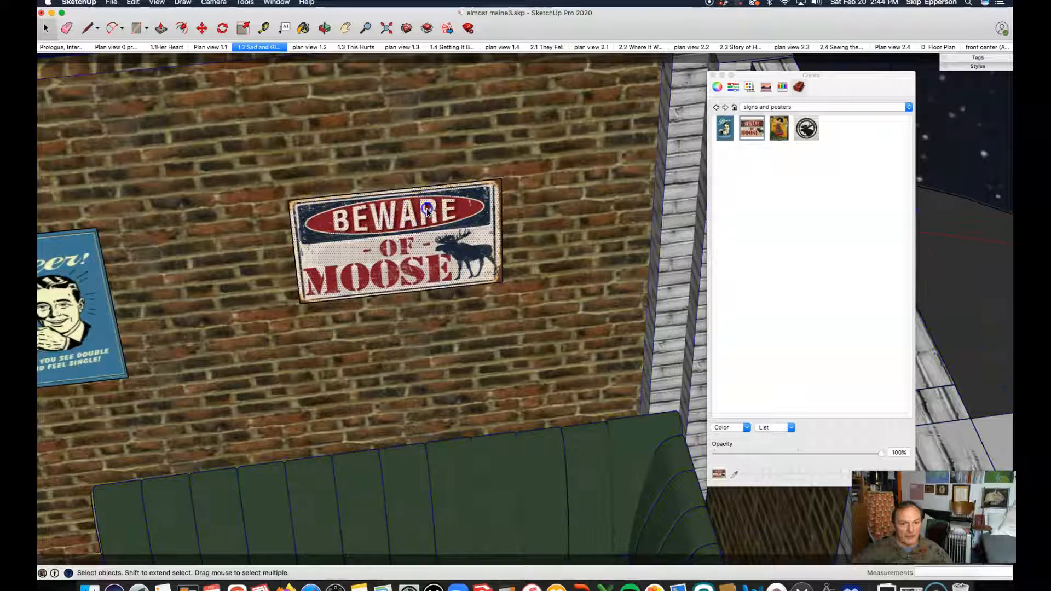
Try to scale the moose sign down uniformly from its corner, then undo the scale.
{"action": "scroll", "coordinate": [500, 312], "scroll_direction": "down", "scroll_amount": 6}
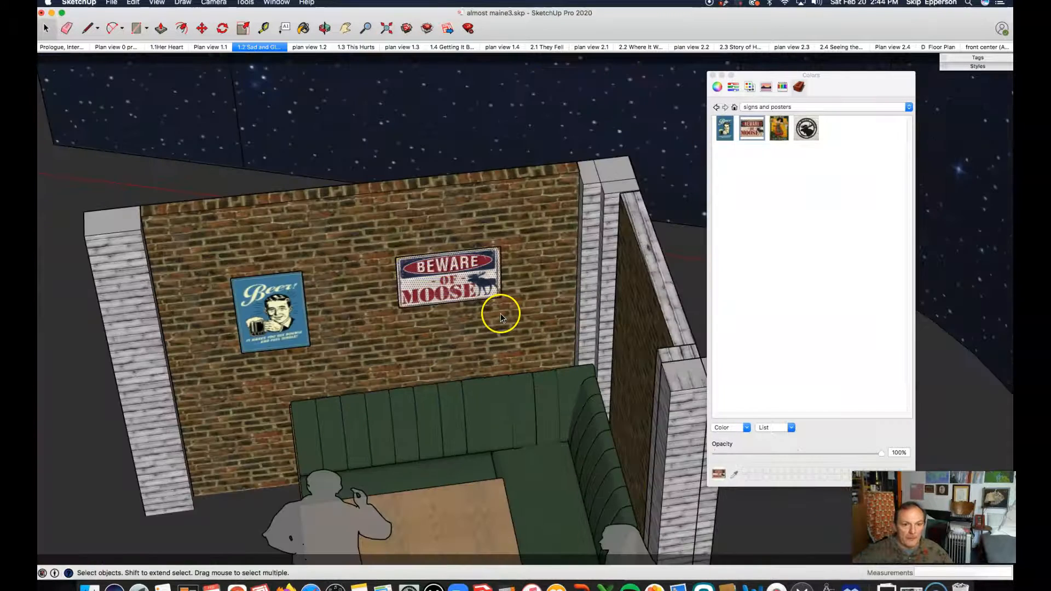
{"action": "key", "text": "o"}
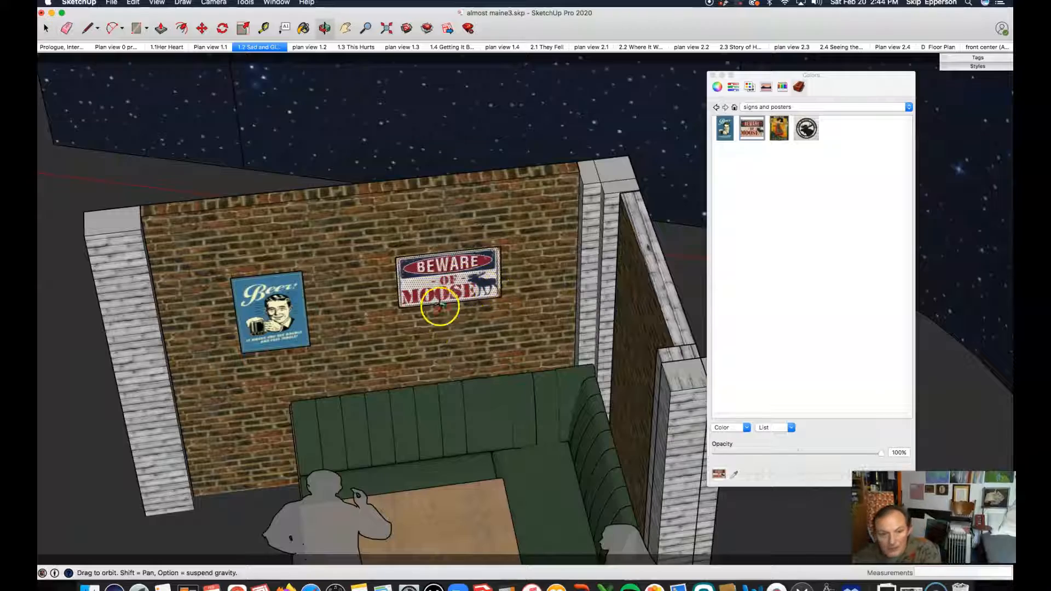
{"action": "left_click_drag", "start_coordinate": [433, 328], "coordinate": [503, 244]}
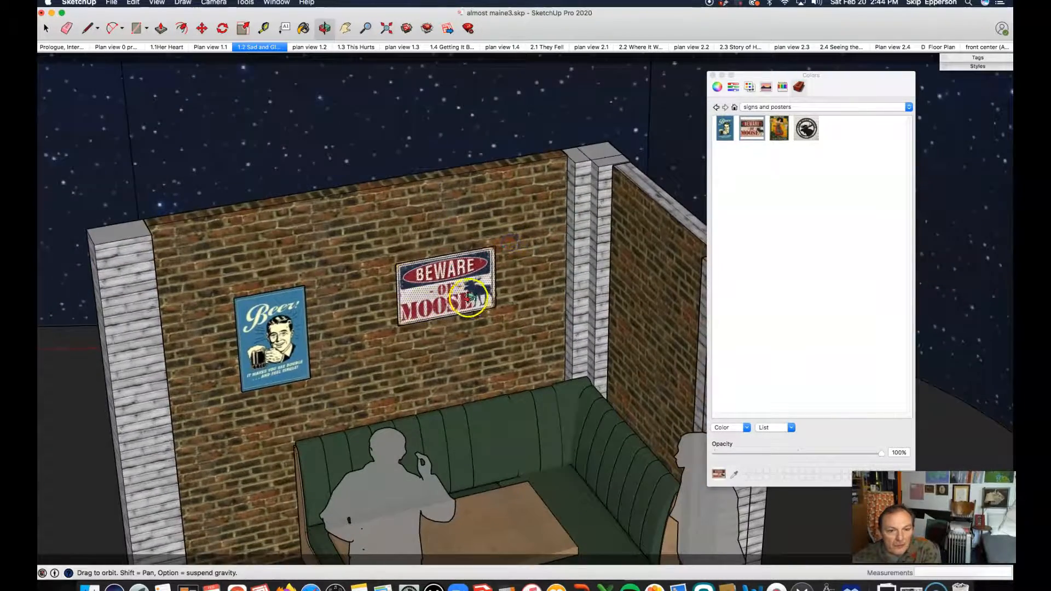
{"action": "scroll", "coordinate": [468, 296], "scroll_direction": "up", "scroll_amount": 5}
{"action": "key", "text": "space"}
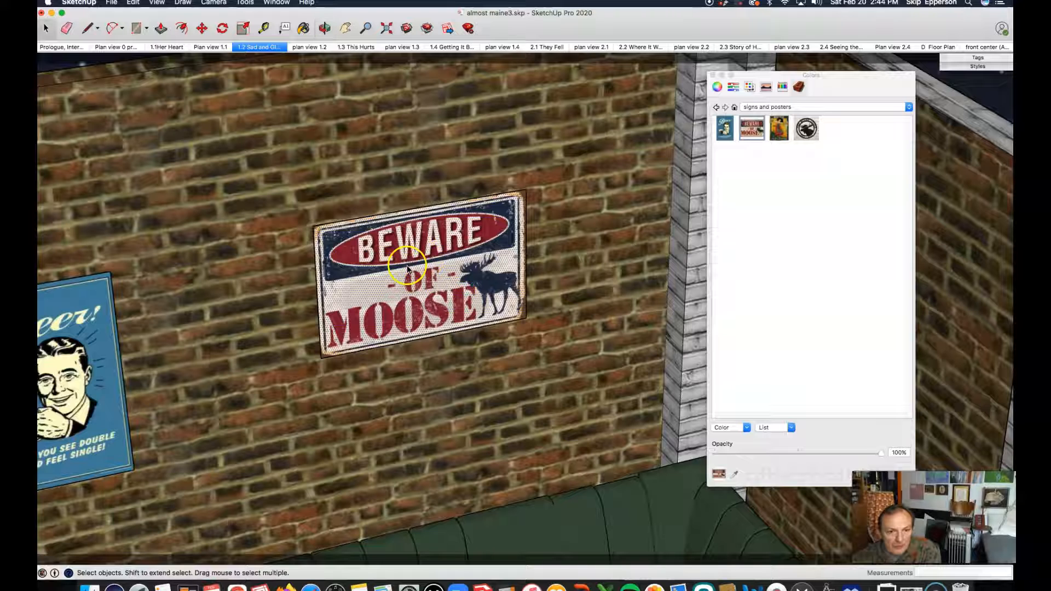
{"action": "left_click", "coordinate": [345, 241]}
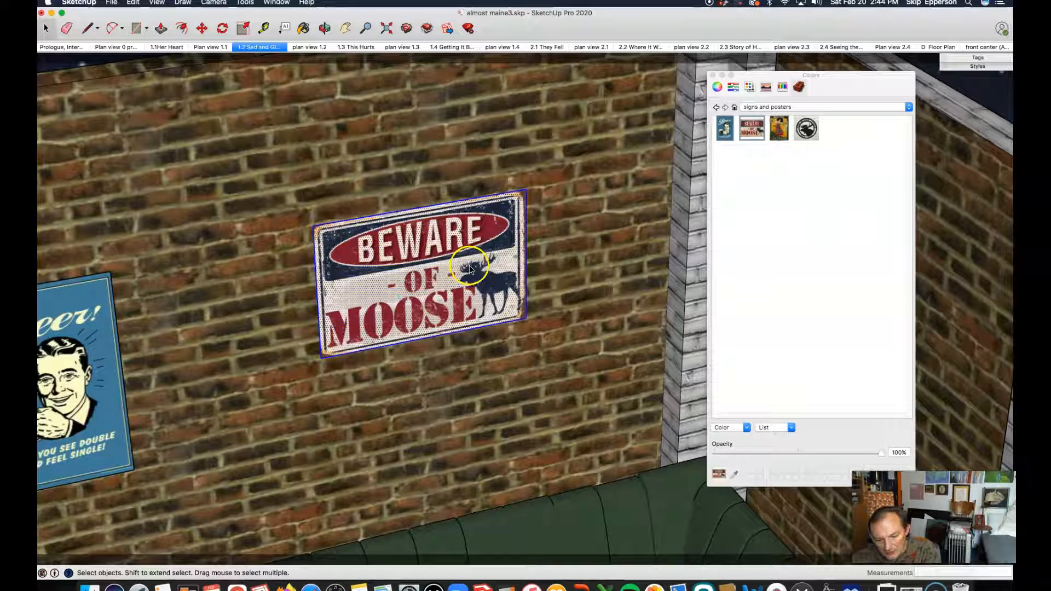
{"action": "key", "text": "m"}
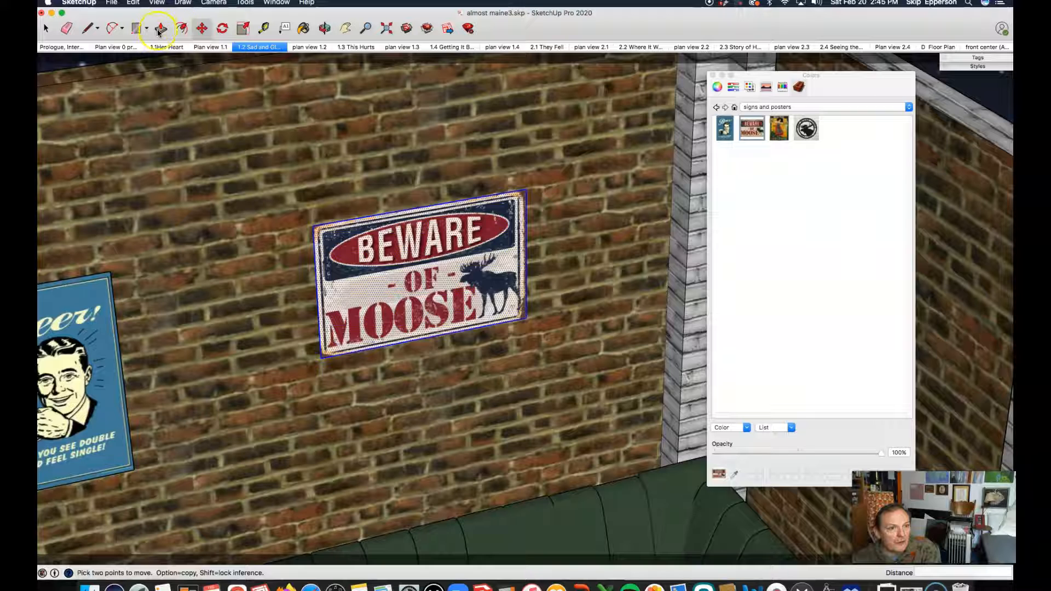
{"action": "left_click", "coordinate": [183, 31]}
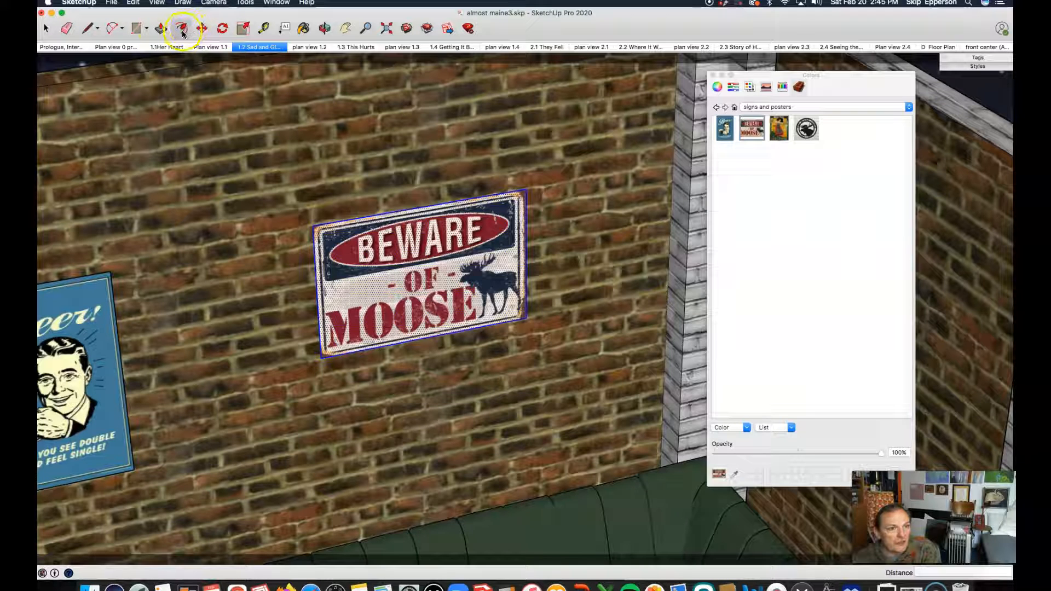
{"action": "left_click", "coordinate": [244, 30]}
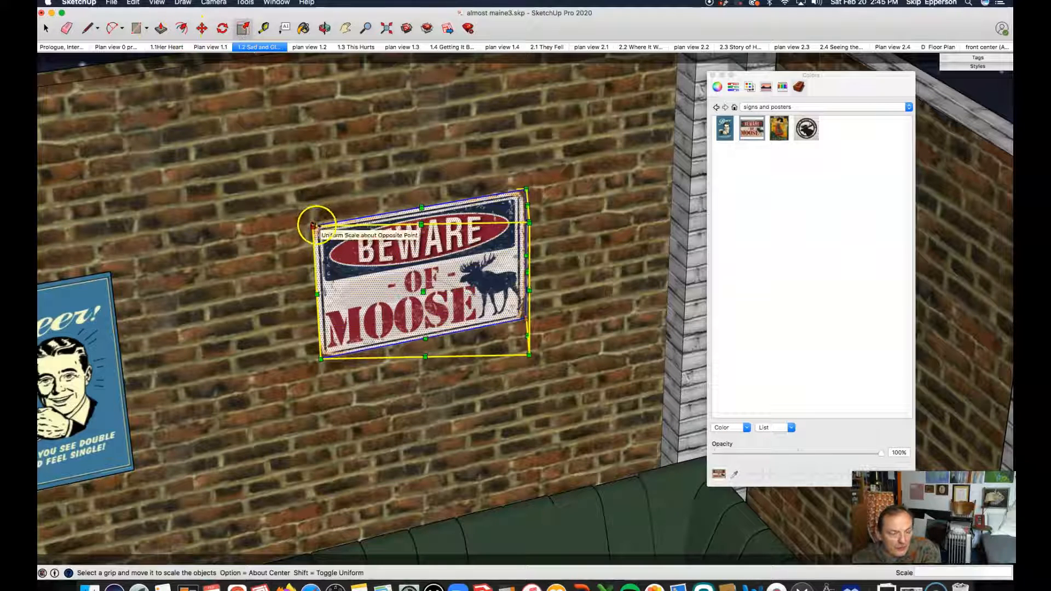
{"action": "left_click_drag", "start_coordinate": [312, 225], "coordinate": [391, 285]}
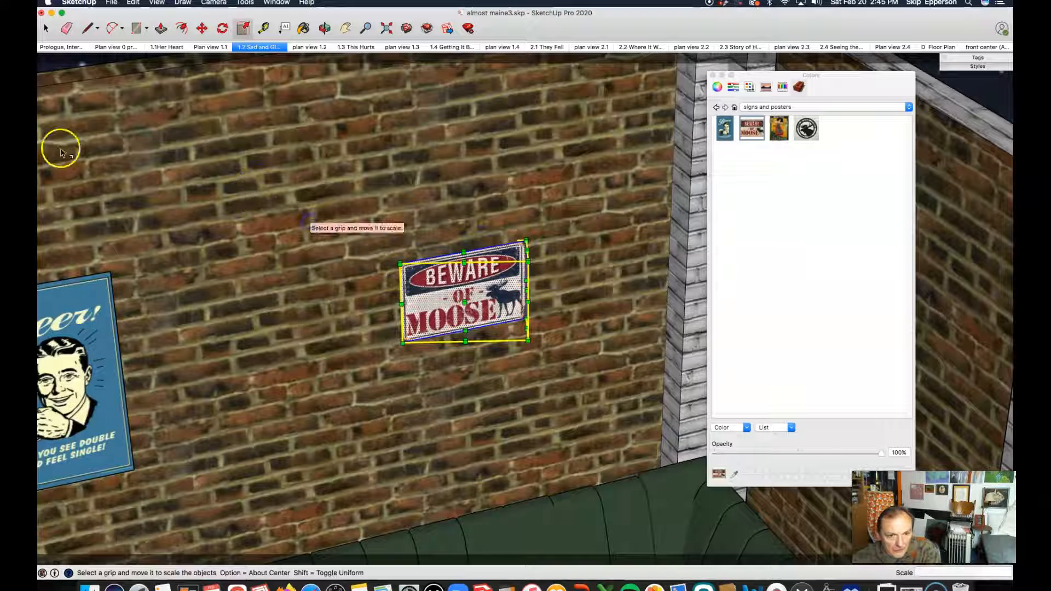
{"action": "left_click", "coordinate": [47, 29]}
{"action": "left_click", "coordinate": [211, 171]}
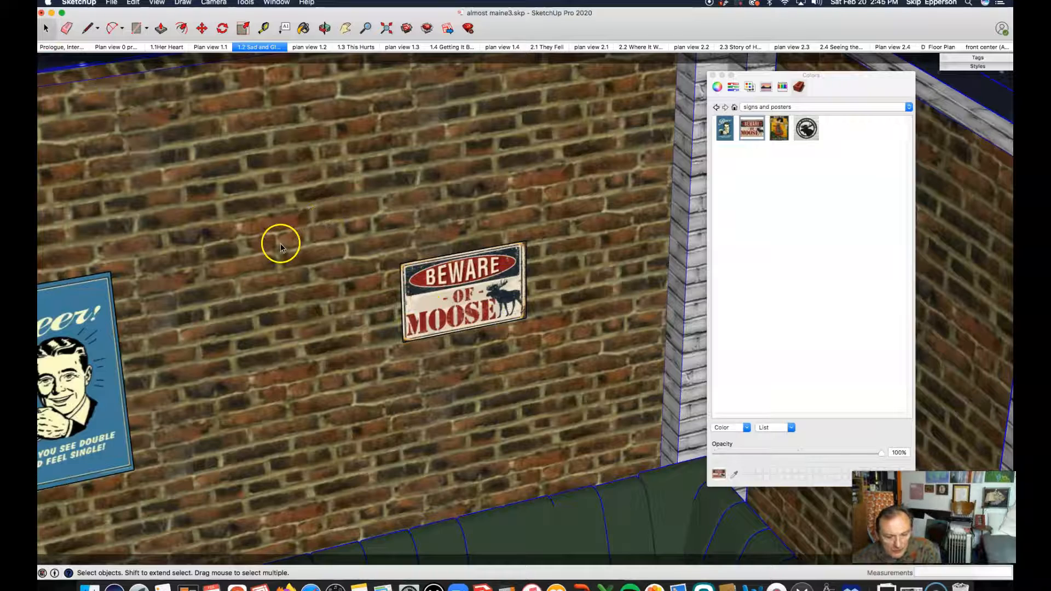
{"action": "key", "text": "super+z"}
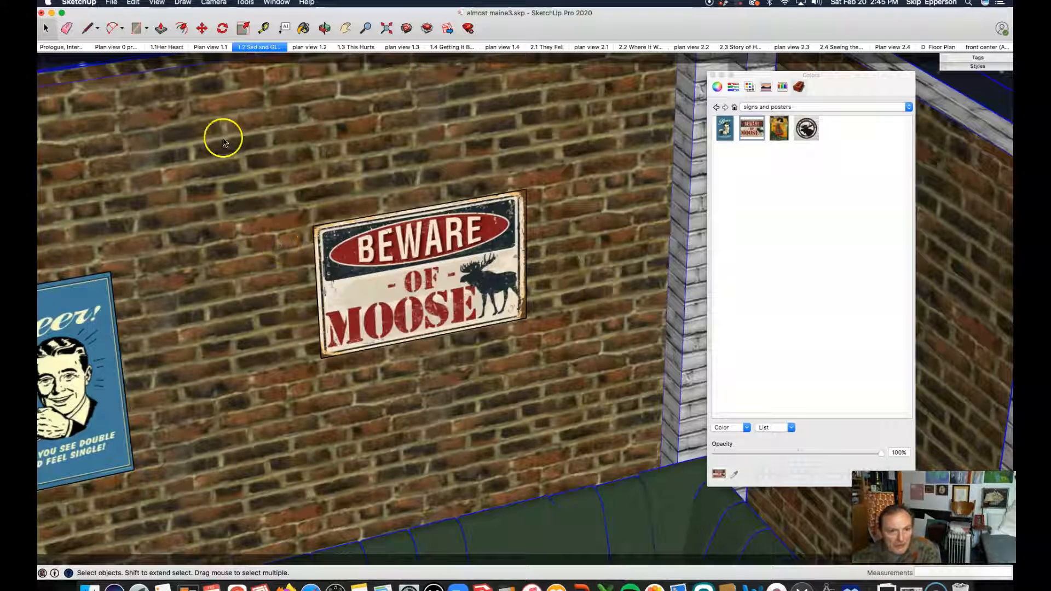
Draw a circle with radius 12 on the upper part of the back brick wall.
{"action": "scroll", "coordinate": [237, 238], "scroll_direction": "down", "scroll_amount": 5}
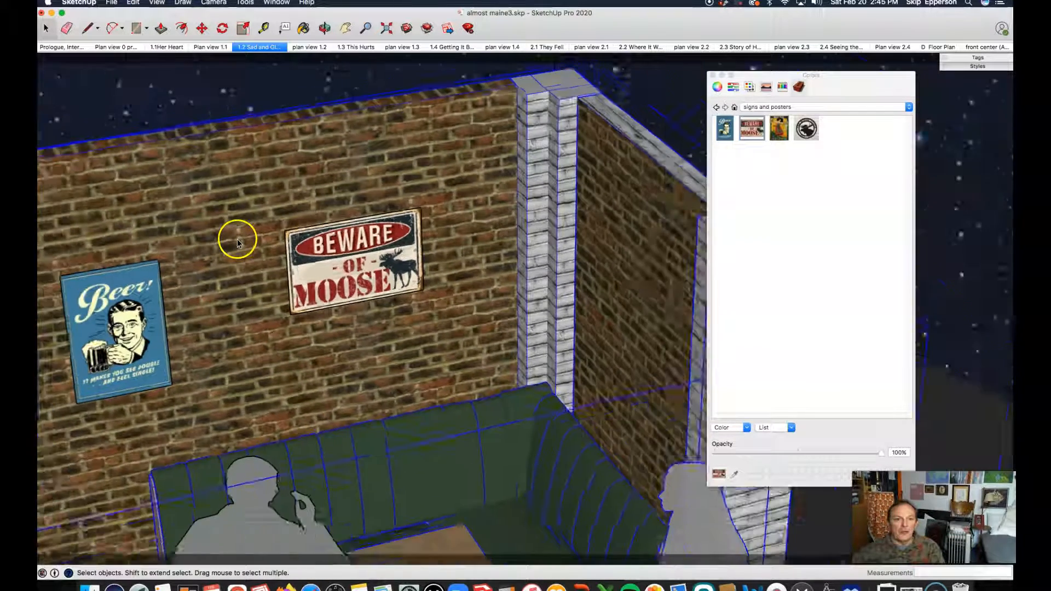
{"action": "scroll", "coordinate": [236, 238], "scroll_direction": "down", "scroll_amount": 1}
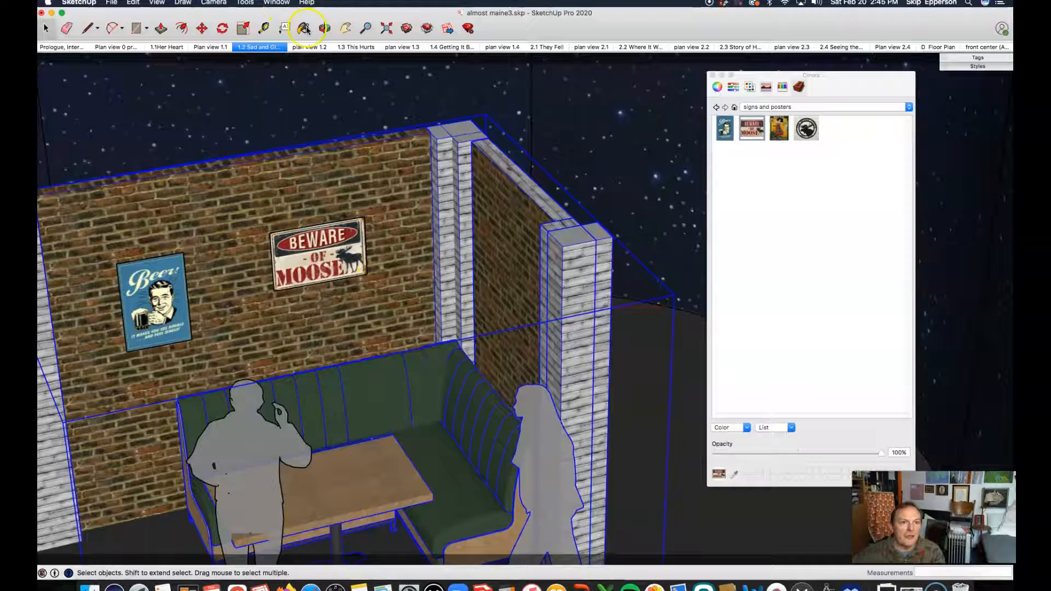
{"action": "left_click", "coordinate": [325, 27]}
{"action": "left_click_drag", "start_coordinate": [300, 152], "coordinate": [645, 192]}
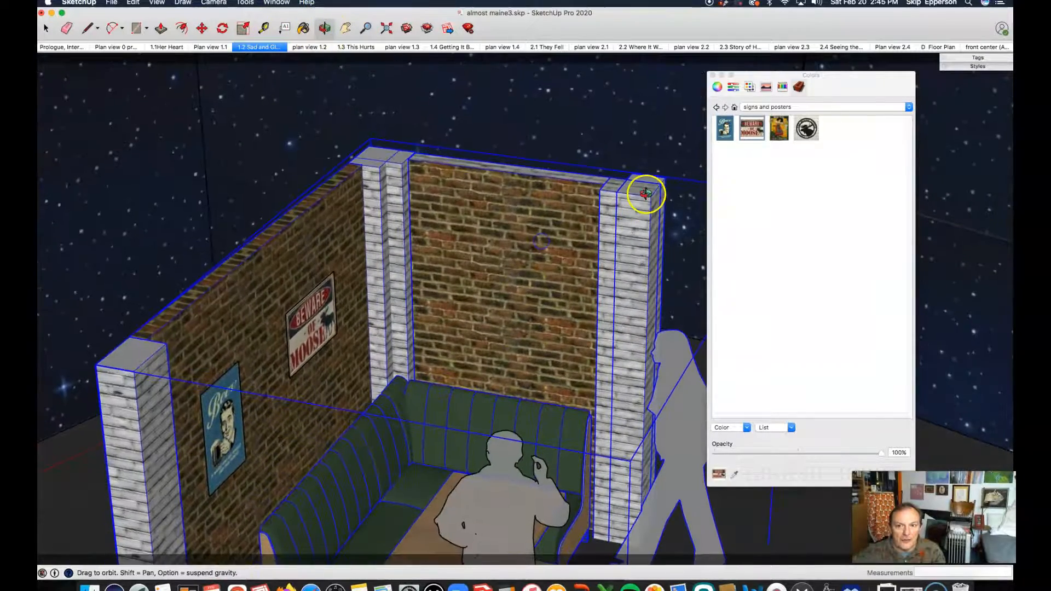
{"action": "scroll", "coordinate": [550, 243], "scroll_direction": "up", "scroll_amount": 4}
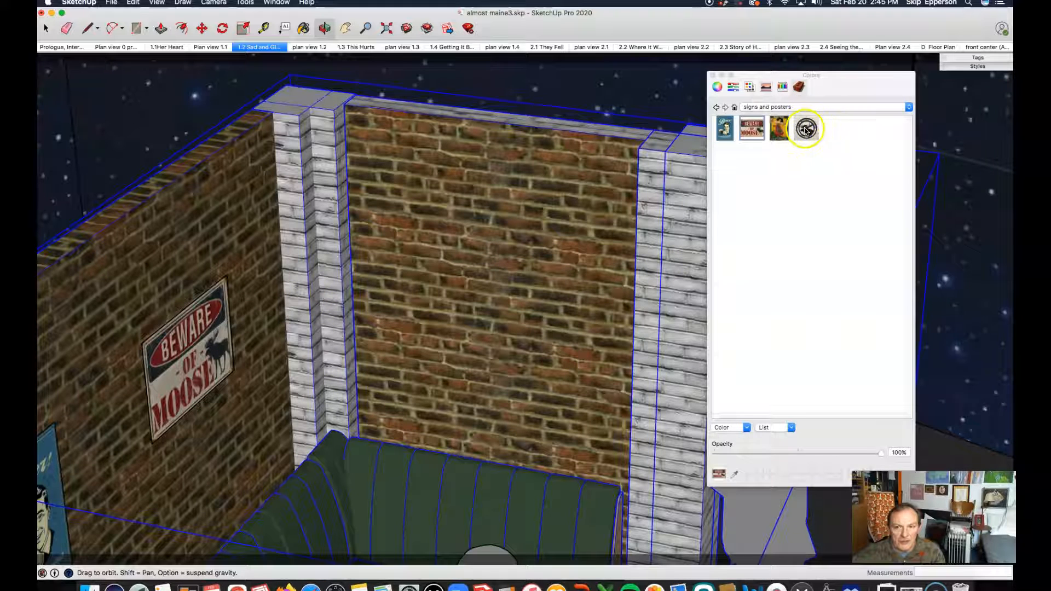
{"action": "left_click", "coordinate": [146, 30]}
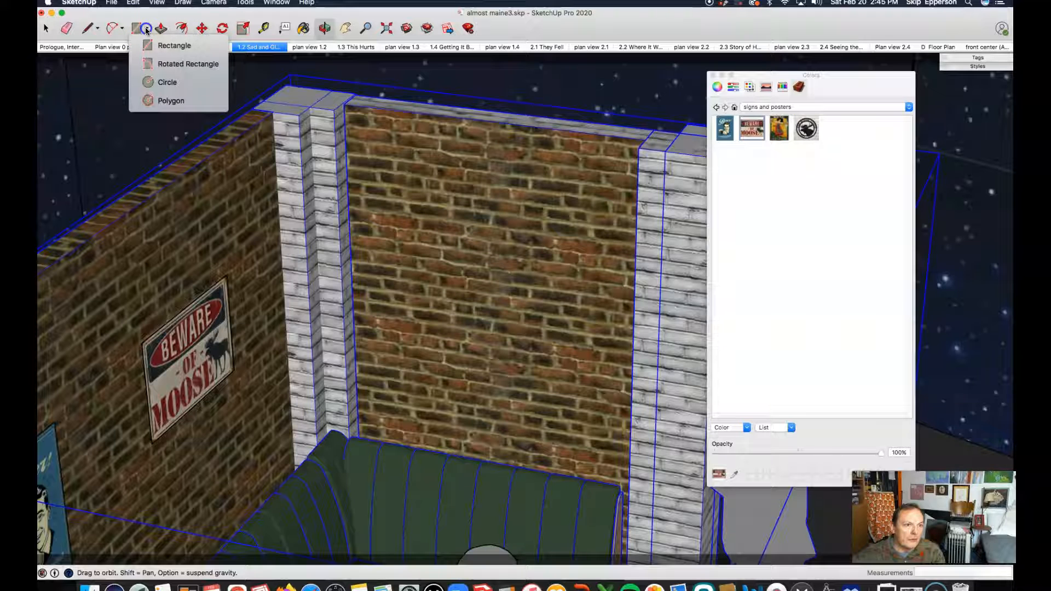
{"action": "left_click", "coordinate": [150, 82]}
{"action": "left_click", "coordinate": [439, 202]}
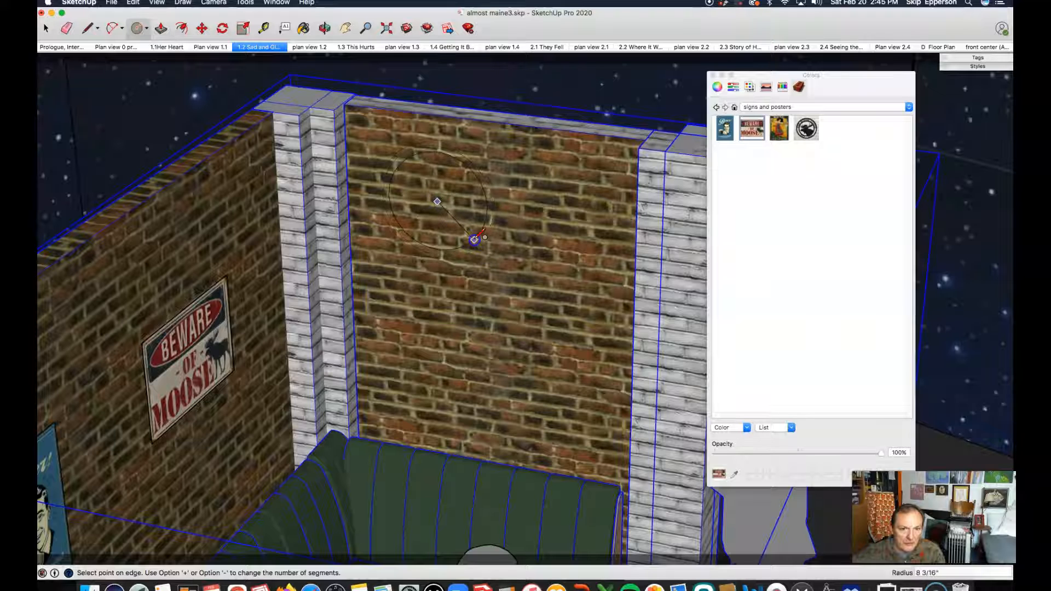
{"action": "left_click", "coordinate": [476, 244]}
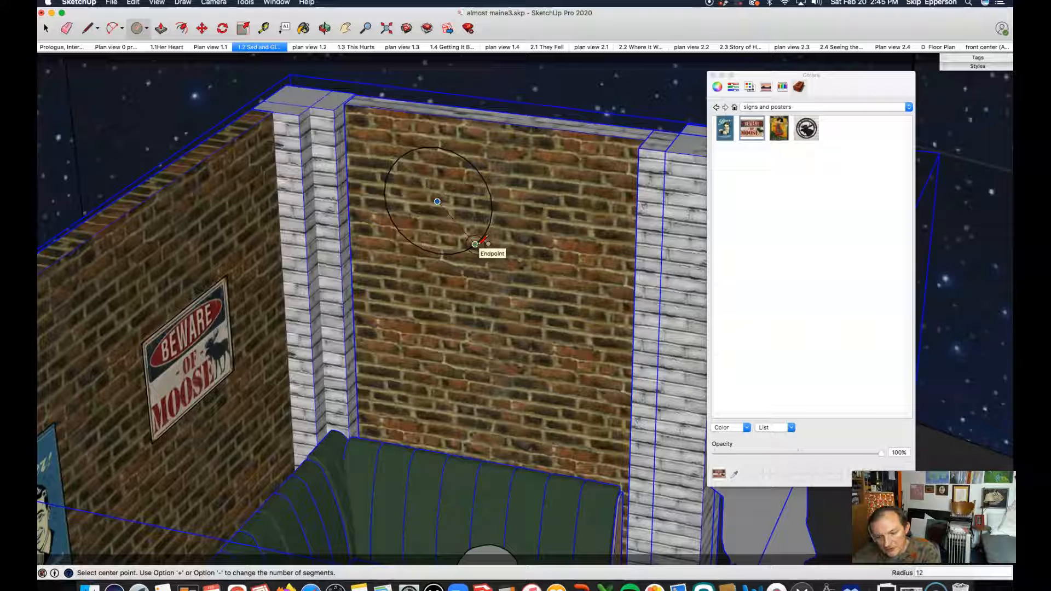
{"action": "left_click", "coordinate": [475, 244]}
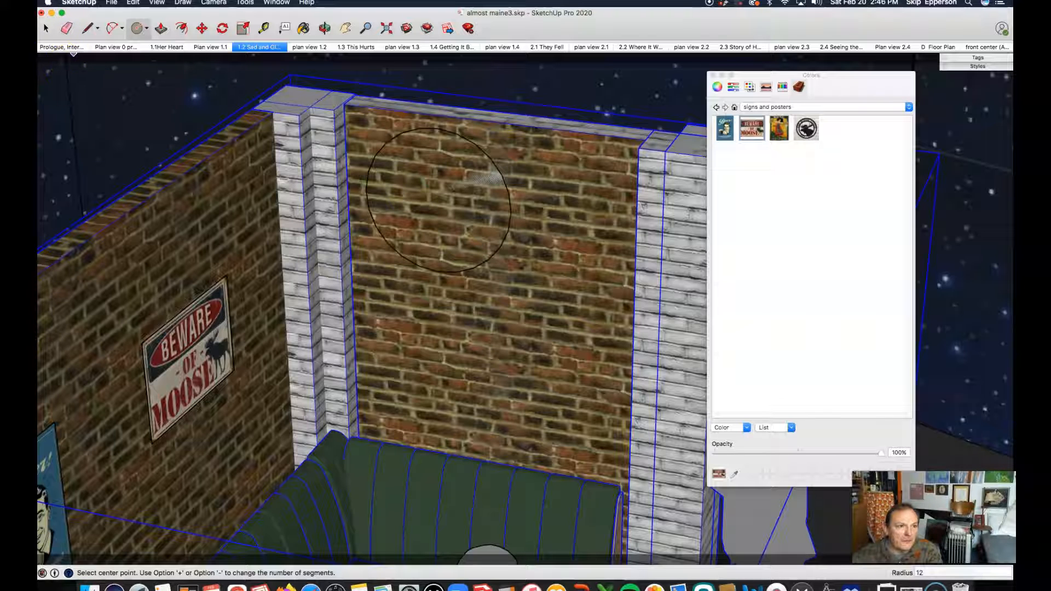
Push/pull the circle's face slightly outward from the wall to make a raised disc.
{"action": "left_click", "coordinate": [47, 28]}
{"action": "left_click", "coordinate": [457, 157]}
{"action": "left_click", "coordinate": [398, 107]}
{"action": "scroll", "coordinate": [398, 107], "scroll_direction": "up", "scroll_amount": 5}
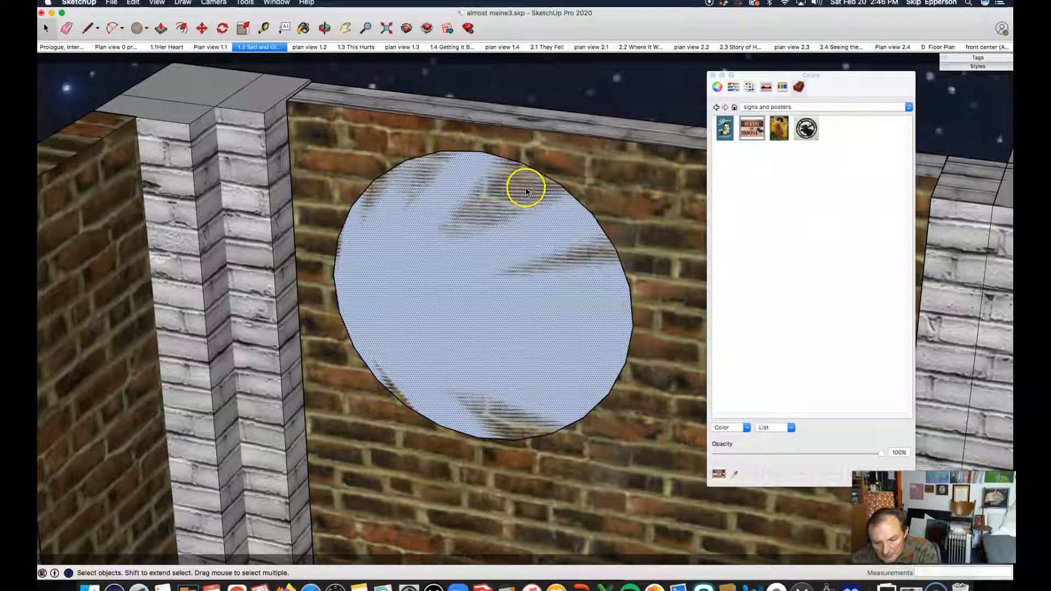
{"action": "key", "text": "m"}
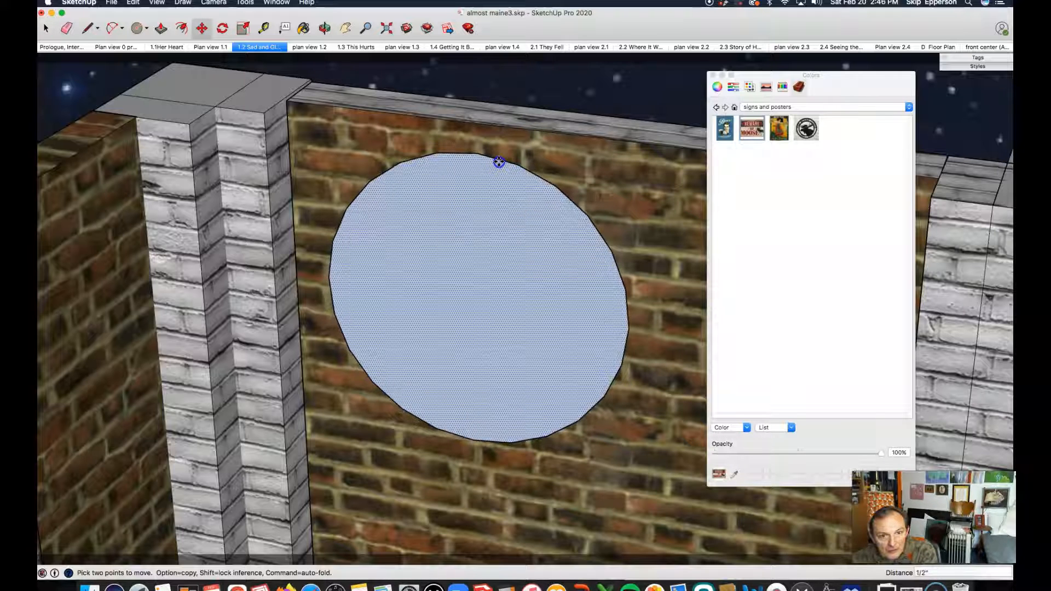
{"action": "left_click", "coordinate": [499, 160]}
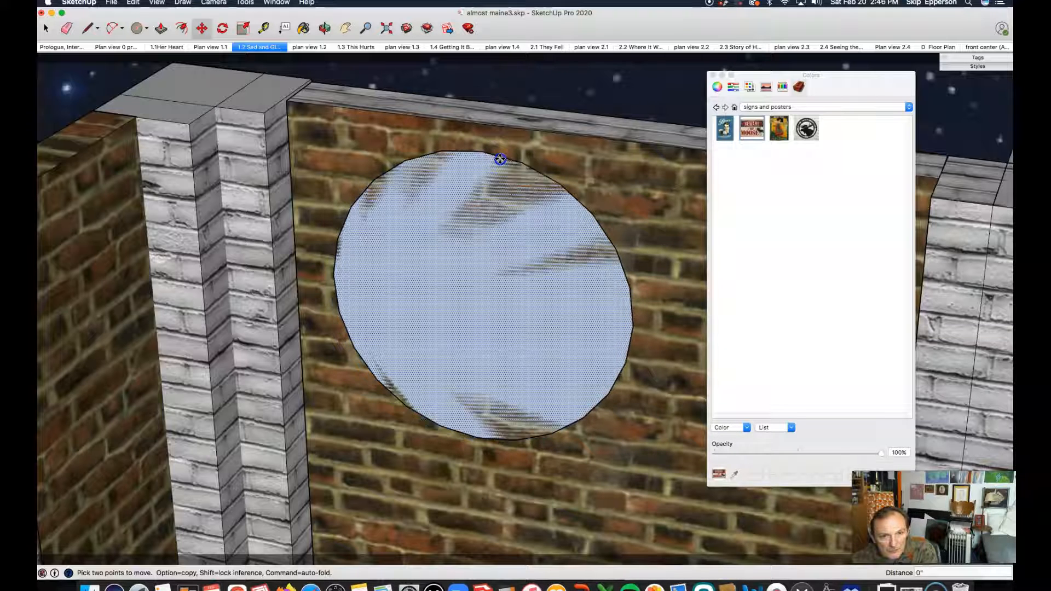
{"action": "key", "text": "p"}
{"action": "left_click", "coordinate": [465, 200]}
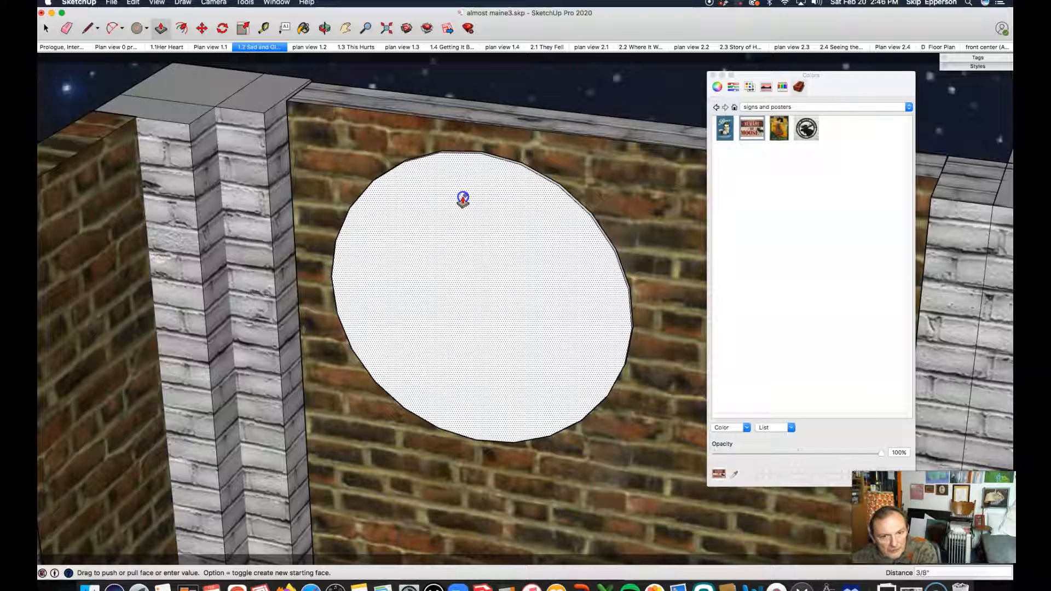
{"action": "left_click", "coordinate": [462, 200]}
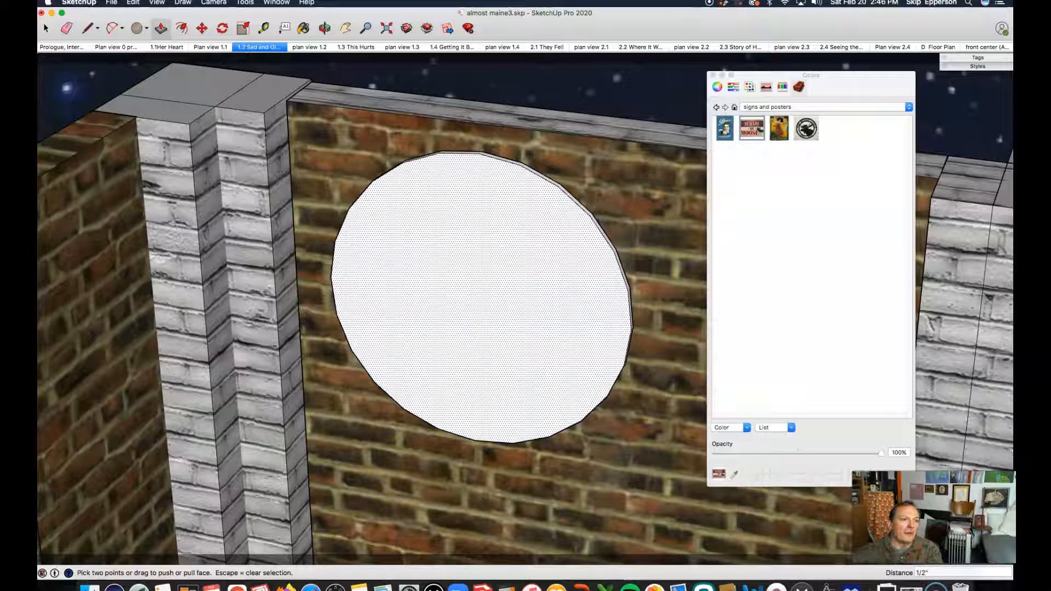
Paint the raised circle with the round EST. 2015 logo texture from the signs and posters list.
{"action": "left_click", "coordinate": [46, 28]}
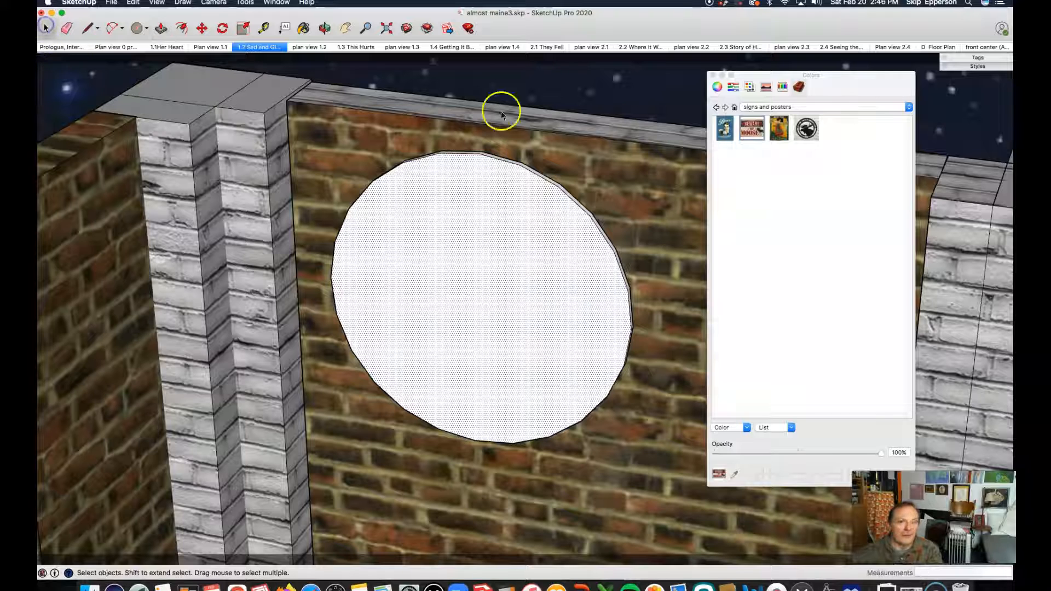
{"action": "left_click", "coordinate": [807, 129]}
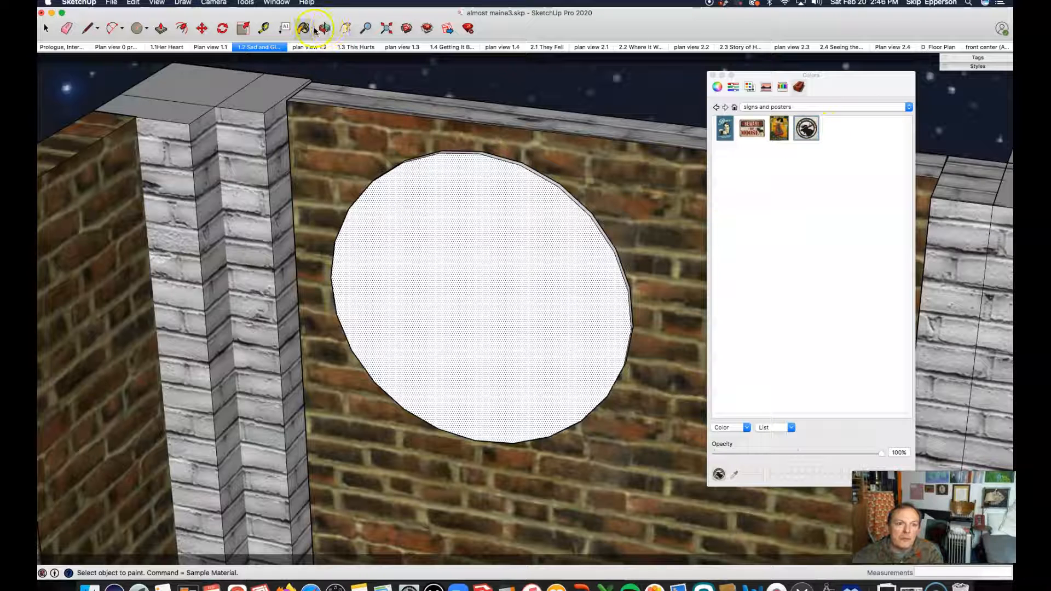
{"action": "left_click", "coordinate": [474, 215]}
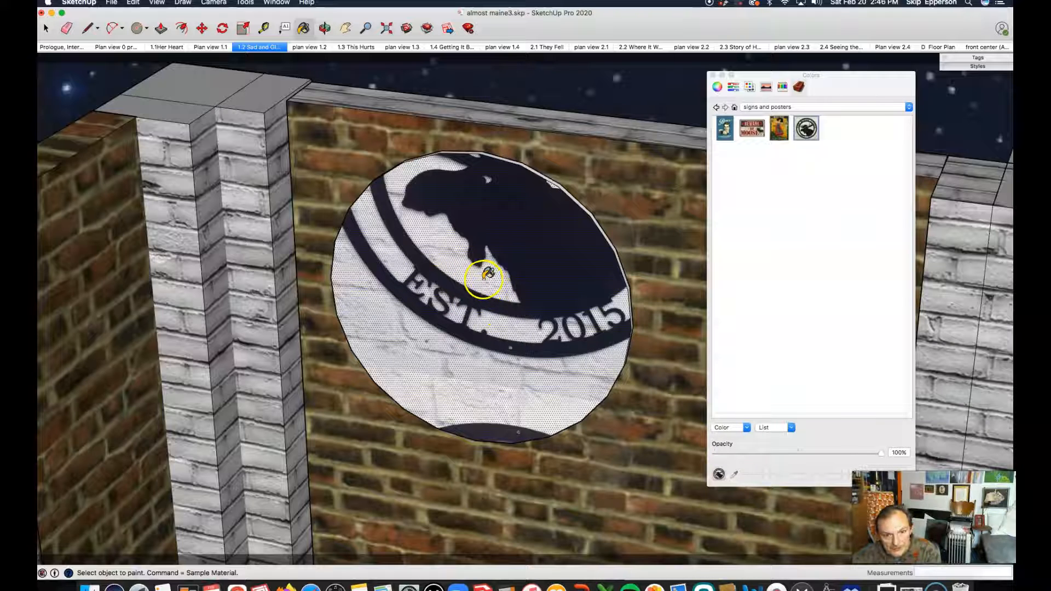
Reposition the logo texture on the raised circle so the full Moose Lodge emblem fits within the disc.
{"action": "left_click", "coordinate": [487, 274]}
{"action": "key", "text": "space"}
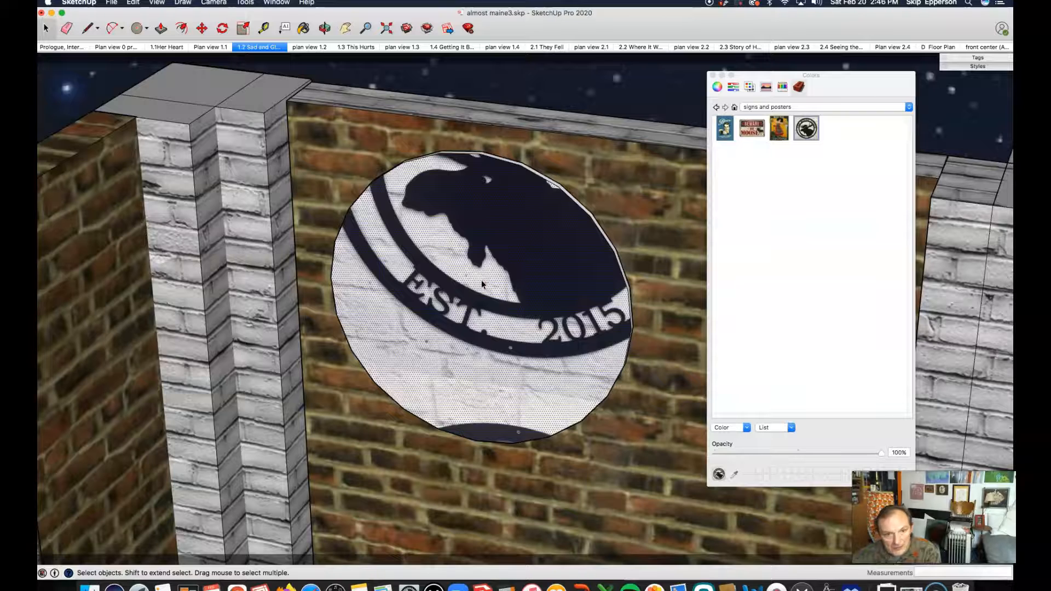
{"action": "right_click", "coordinate": [481, 281]}
{"action": "mouse_move", "coordinate": [526, 398]}
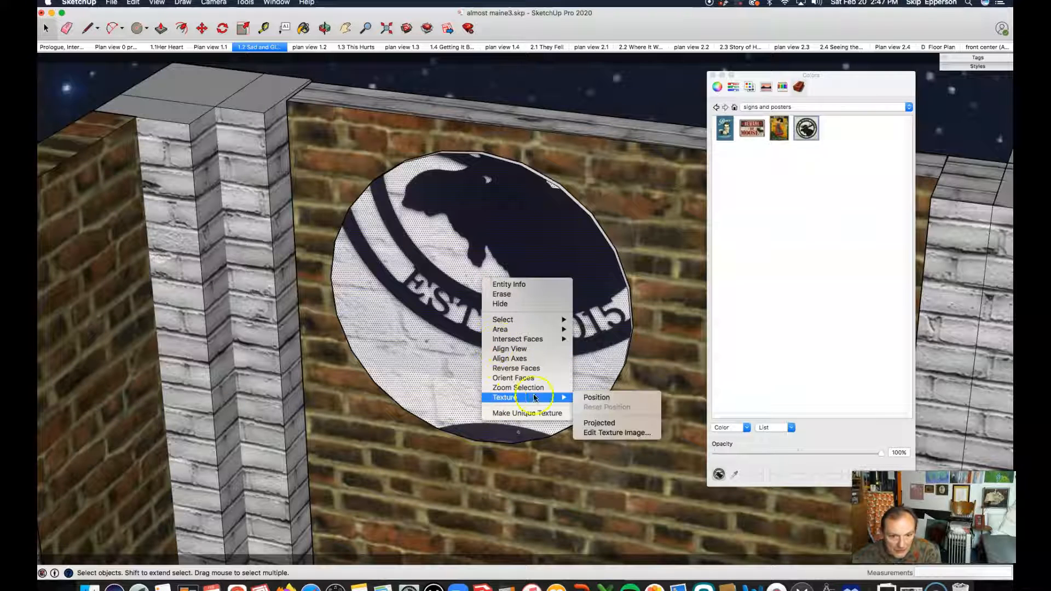
{"action": "left_click", "coordinate": [594, 401]}
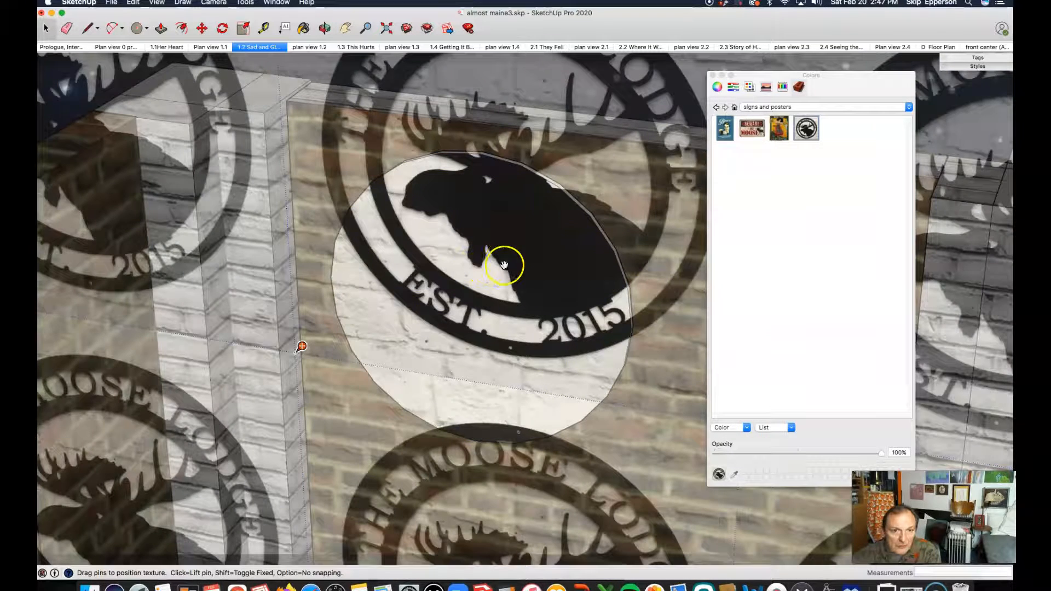
{"action": "left_click_drag", "start_coordinate": [498, 259], "coordinate": [474, 347]}
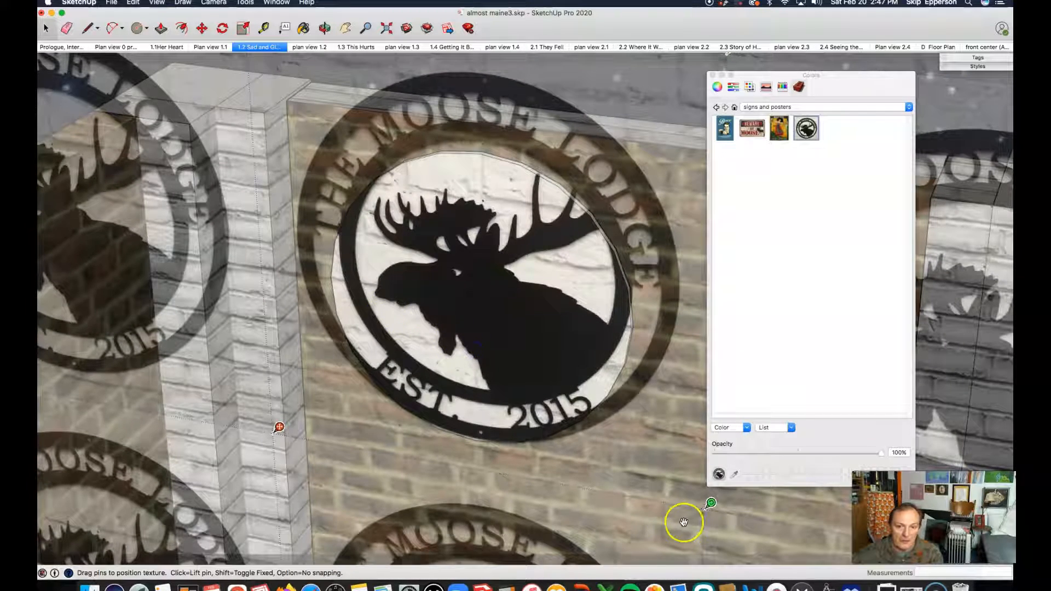
{"action": "left_click_drag", "start_coordinate": [712, 502], "coordinate": [615, 486]}
{"action": "left_click_drag", "start_coordinate": [535, 401], "coordinate": [577, 400]}
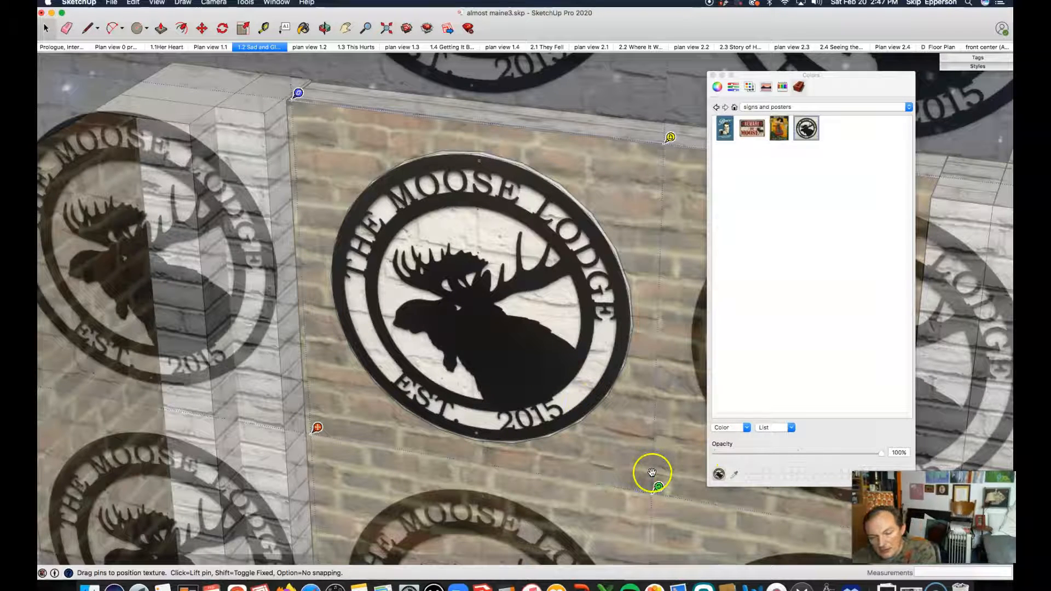
{"action": "left_click", "coordinate": [594, 466]}
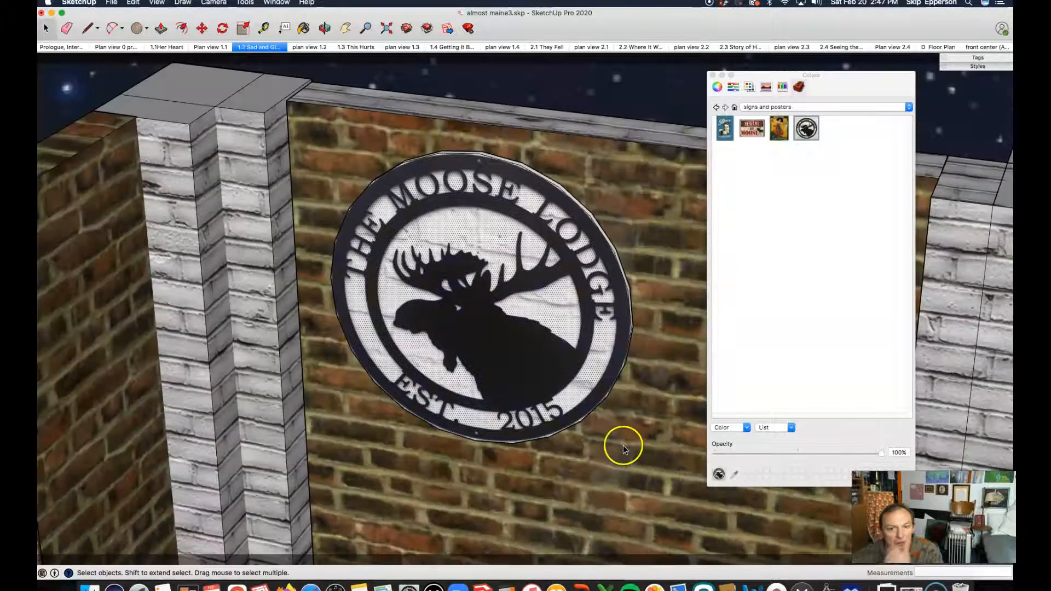
Move the Moose Lodge sign to the right along the back brick wall.
{"action": "left_click", "coordinate": [618, 452]}
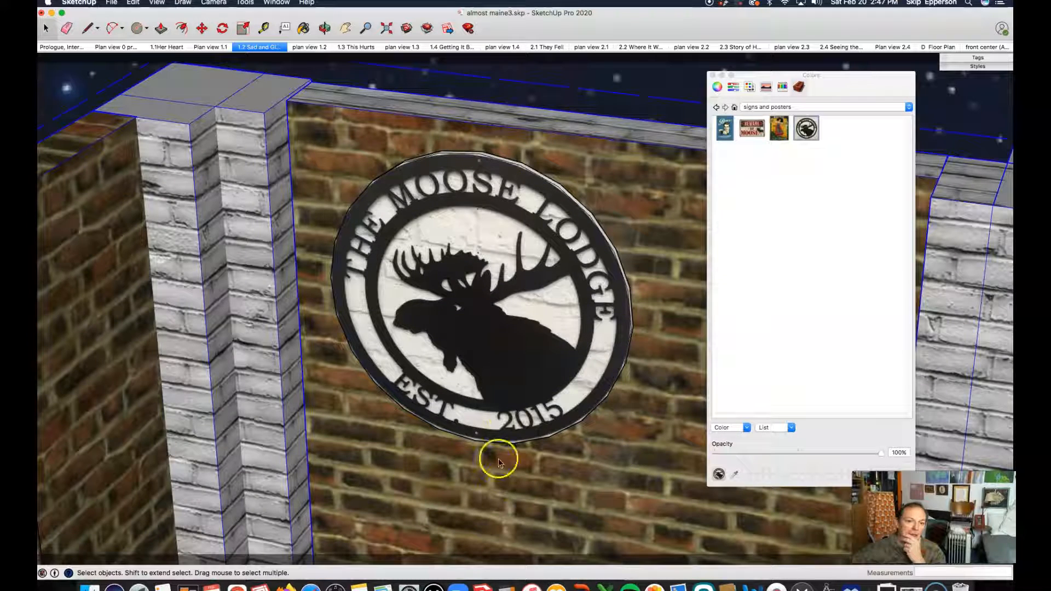
{"action": "left_click_drag", "start_coordinate": [447, 469], "coordinate": [456, 375]}
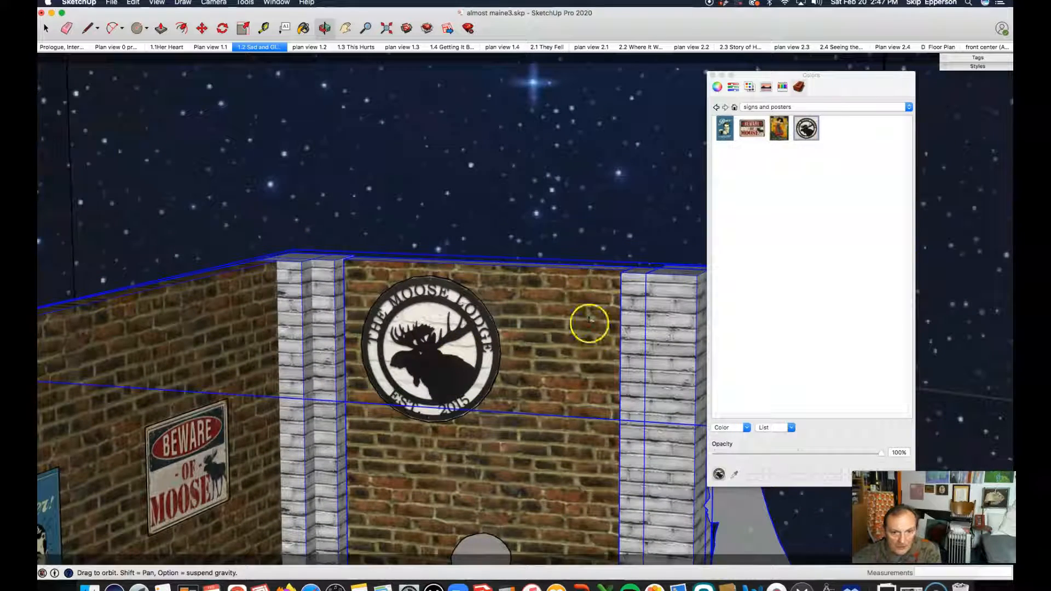
{"action": "key", "text": "space"}
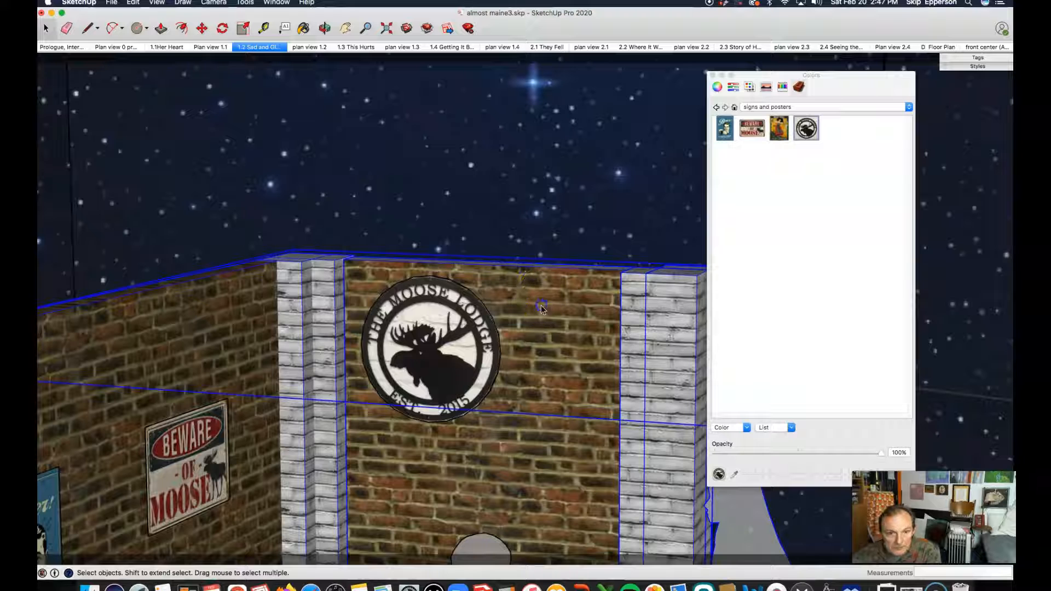
{"action": "left_click", "coordinate": [450, 343]}
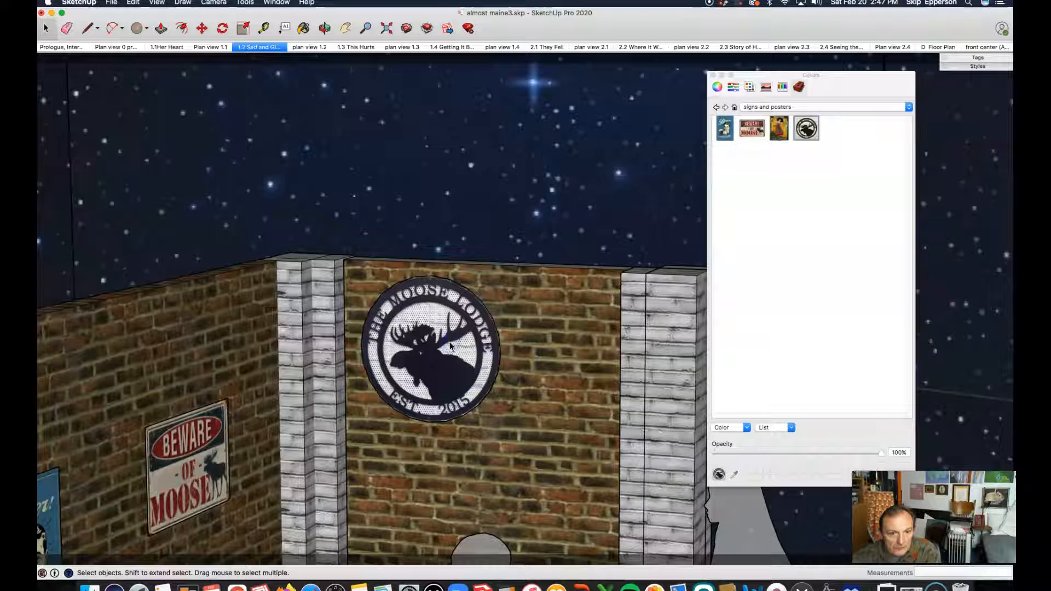
{"action": "left_click", "coordinate": [438, 310]}
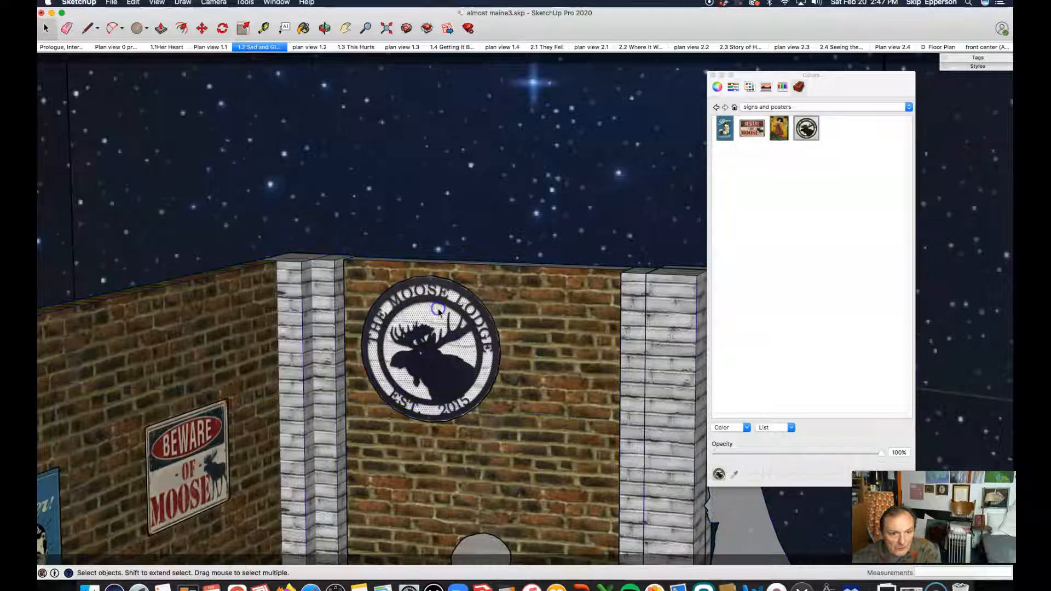
{"action": "left_click", "coordinate": [357, 273]}
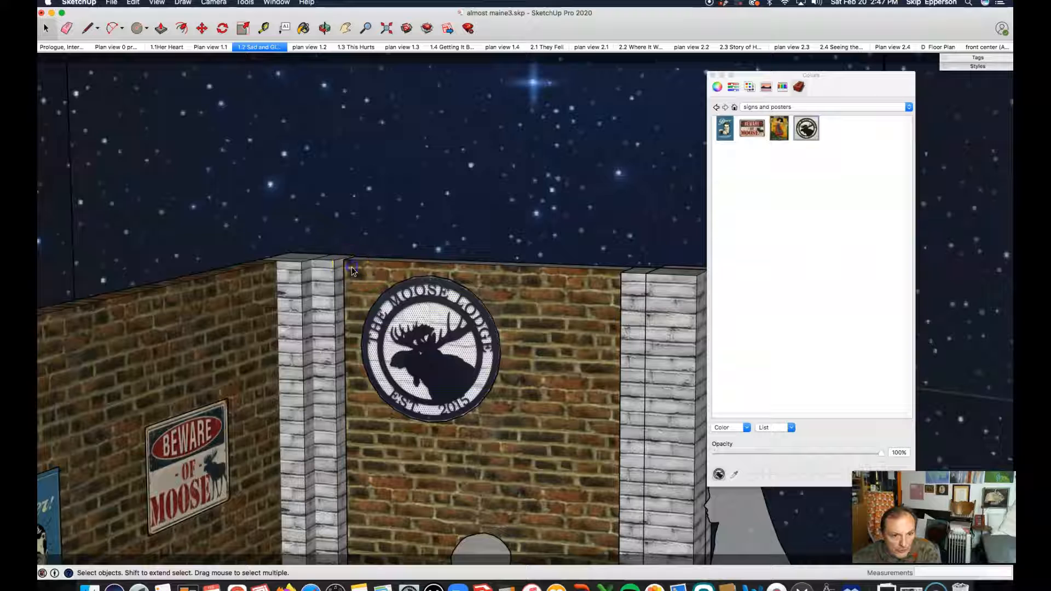
{"action": "left_click_drag", "start_coordinate": [404, 403], "coordinate": [536, 446]}
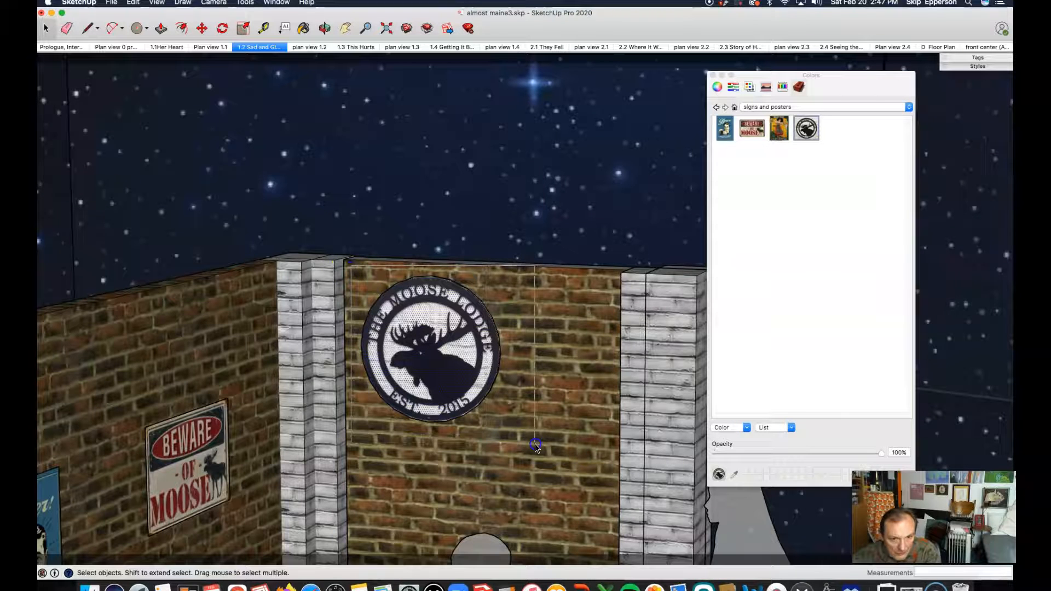
{"action": "left_click", "coordinate": [531, 438]}
{"action": "left_click", "coordinate": [424, 328]}
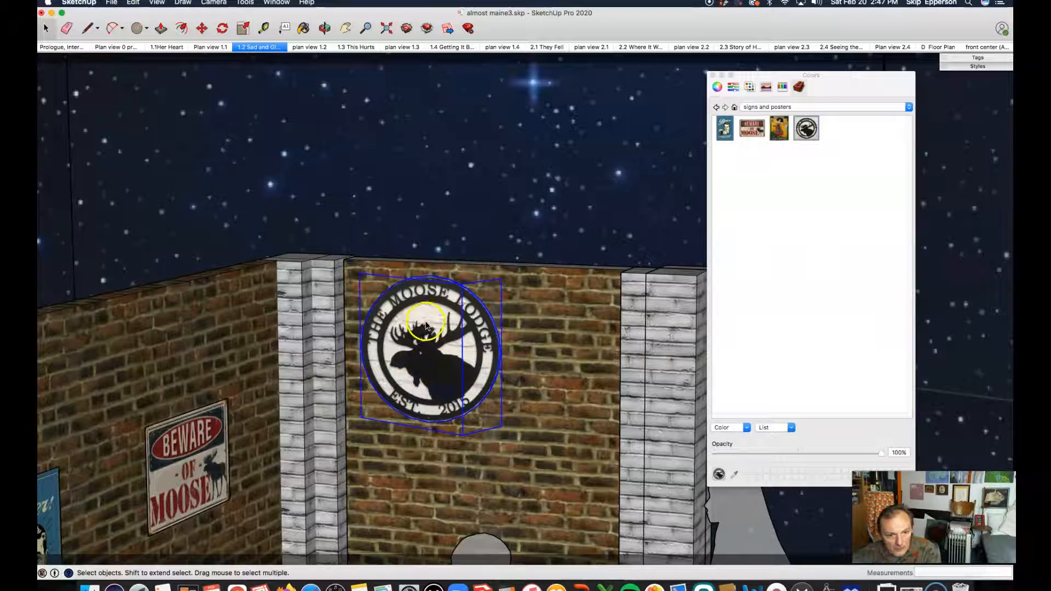
{"action": "key", "text": "m"}
{"action": "left_click", "coordinate": [439, 336]}
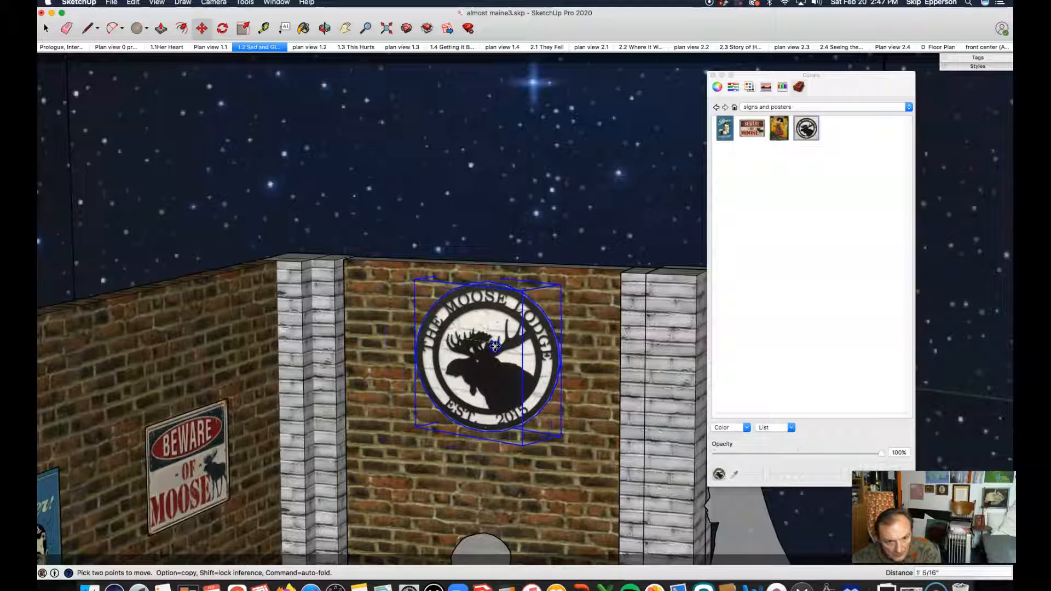
{"action": "left_click", "coordinate": [482, 344]}
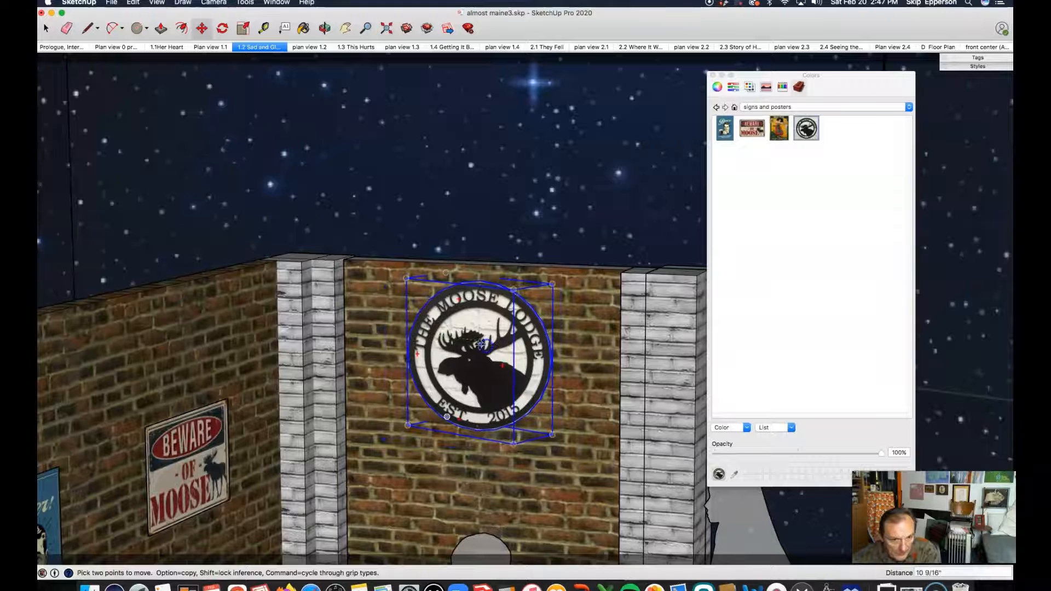
{"action": "key", "text": "space"}
{"action": "left_click", "coordinate": [472, 194]}
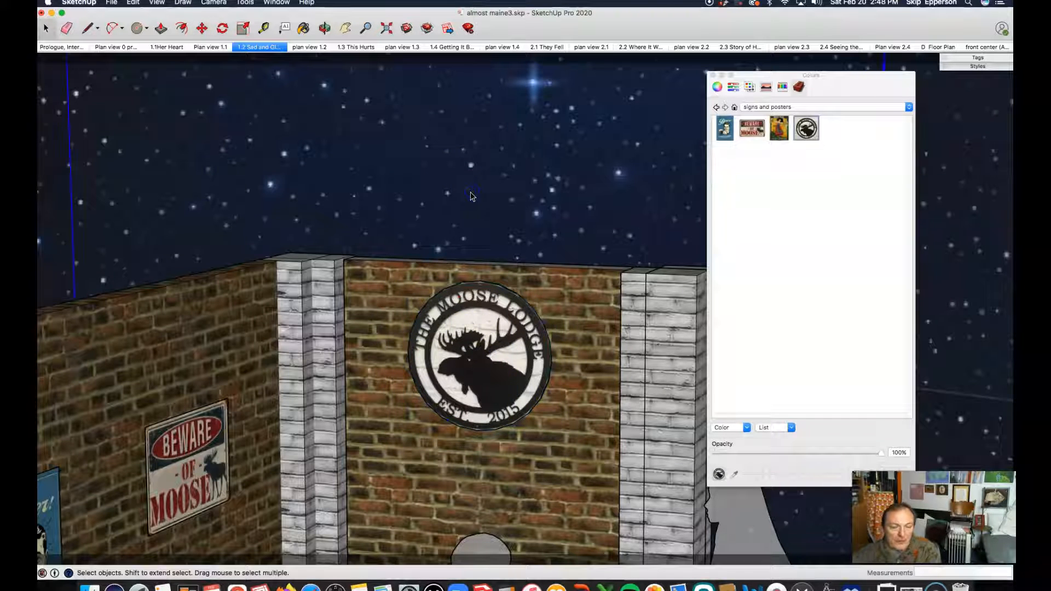
Nudge the Moose Lodge sign slightly lower on the wall.
{"action": "scroll", "coordinate": [463, 247], "scroll_direction": "down", "scroll_amount": 5}
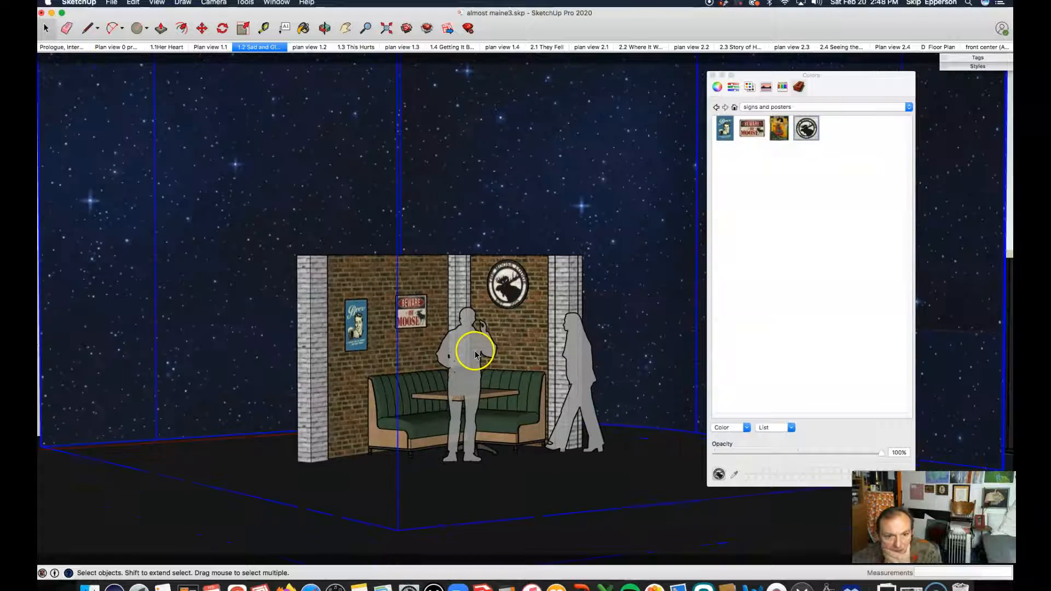
{"action": "scroll", "coordinate": [475, 356], "scroll_direction": "up", "scroll_amount": 2}
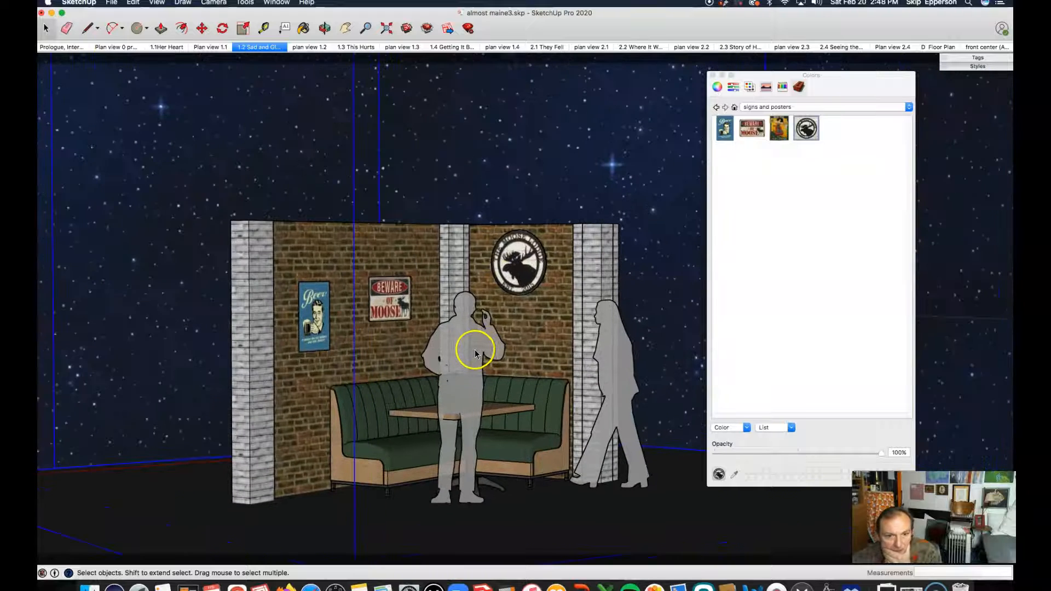
{"action": "left_click", "coordinate": [519, 265]}
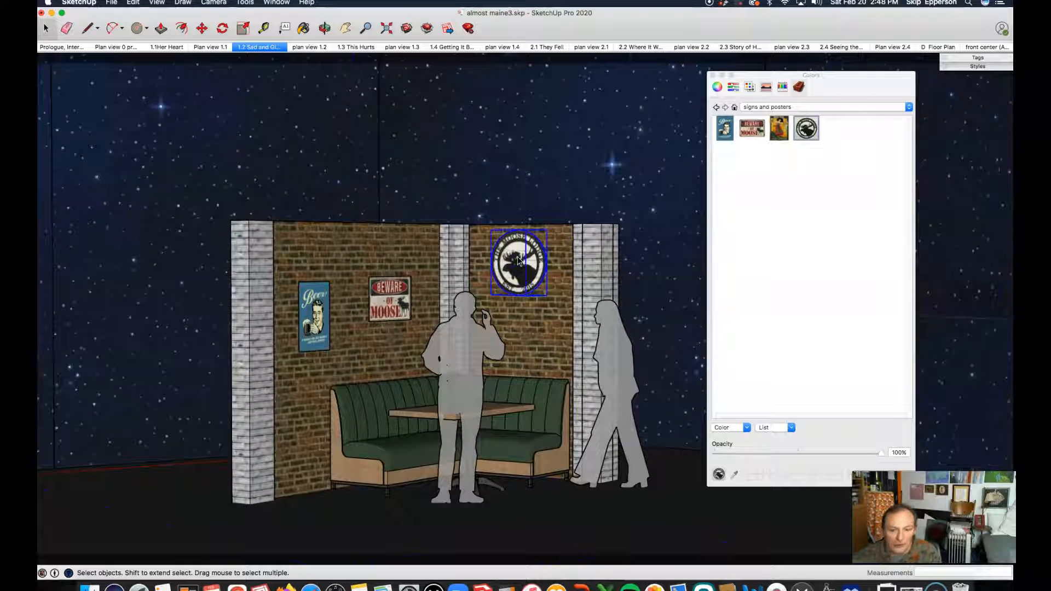
{"action": "key", "text": "m"}
{"action": "left_click", "coordinate": [518, 257]}
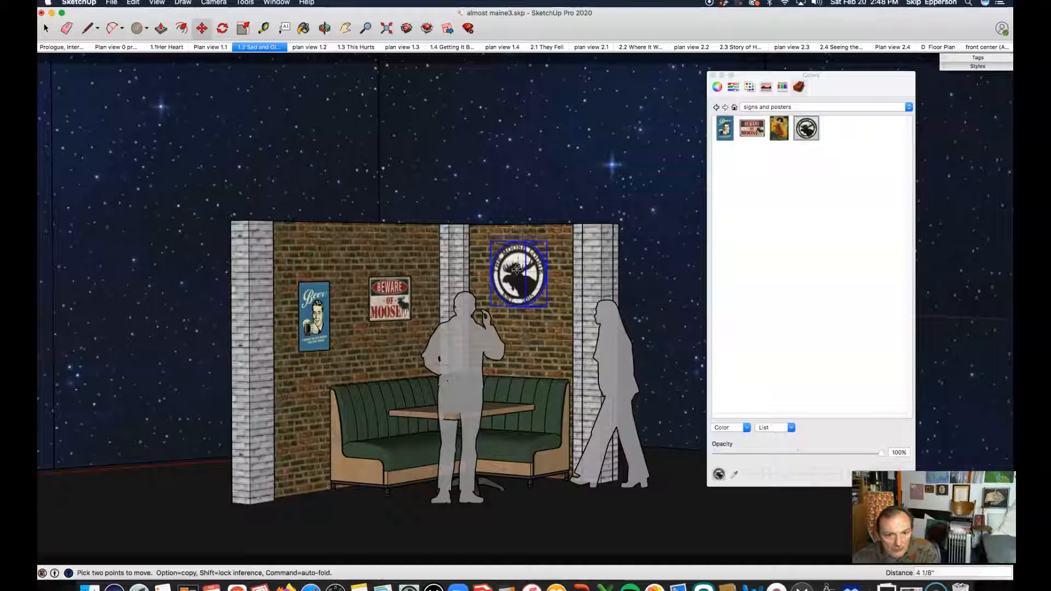
{"action": "left_click", "coordinate": [516, 269]}
{"action": "key", "text": "space"}
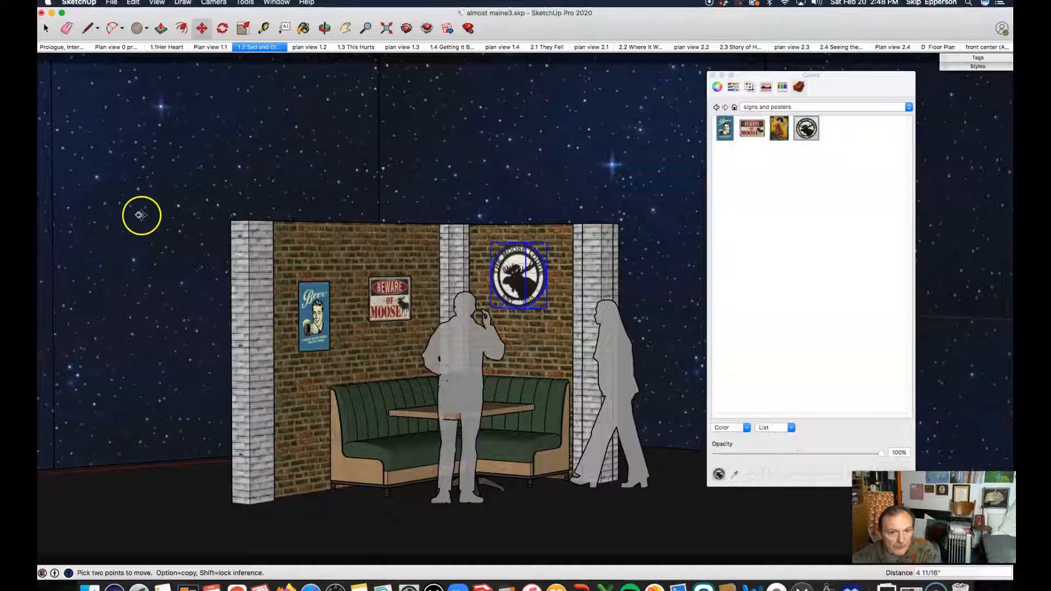
{"action": "left_click", "coordinate": [311, 186]}
{"action": "left_click", "coordinate": [666, 278]}
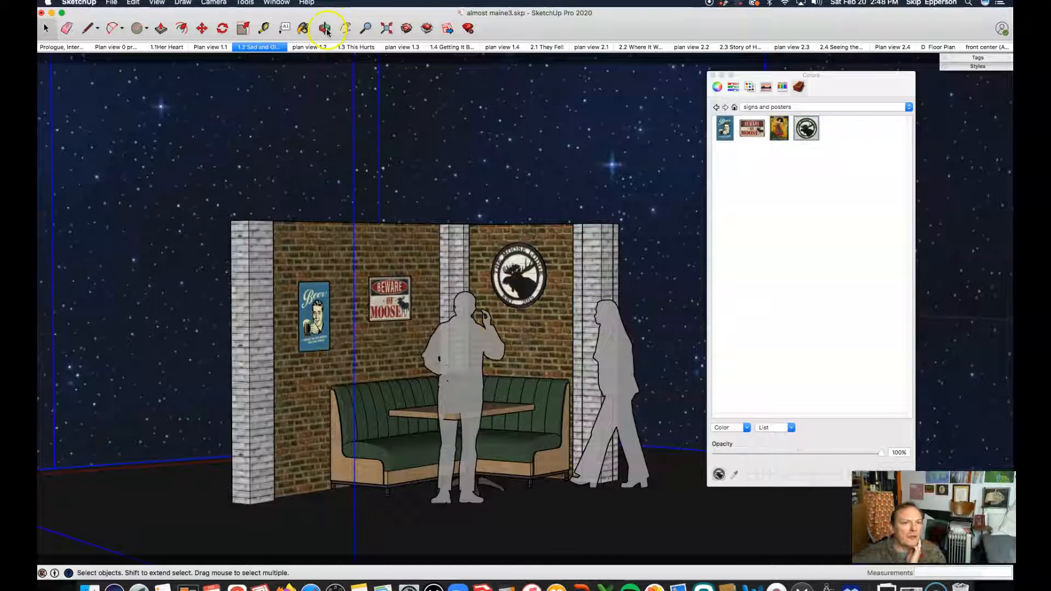
Open 3D Warehouse and search for beer bottles models.
{"action": "left_click", "coordinate": [408, 31]}
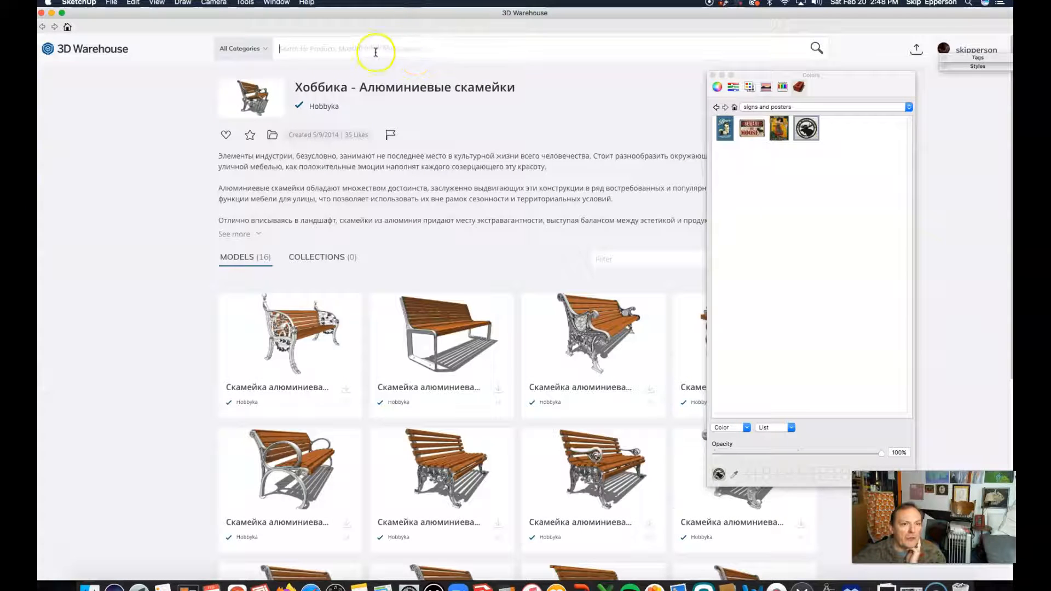
{"action": "left_click", "coordinate": [352, 59]}
{"action": "type", "text": "beer "}
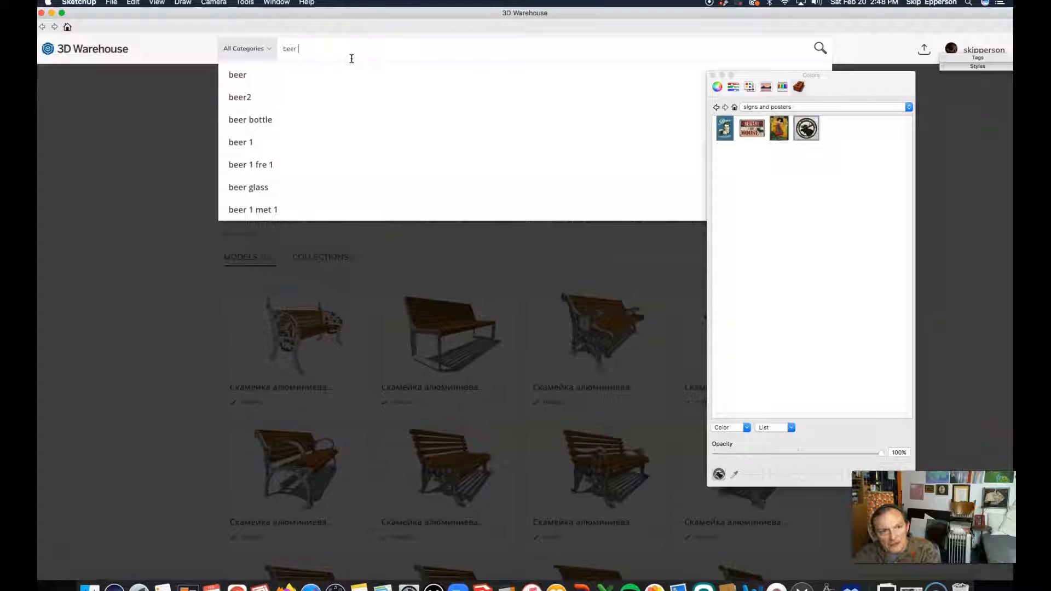
{"action": "type", "text": "boo"}
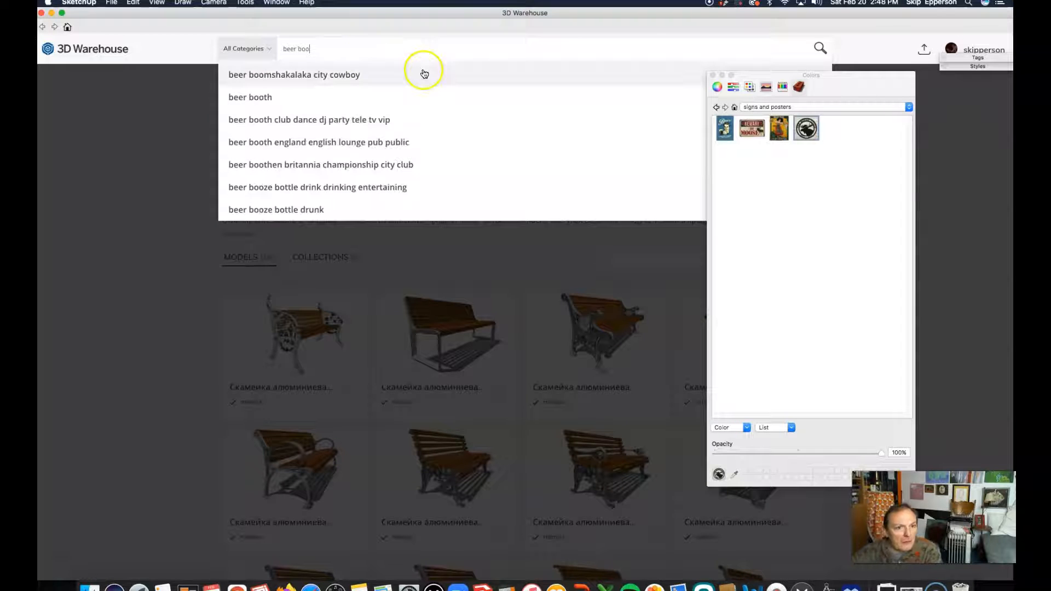
{"action": "key", "text": "BackSpace"}
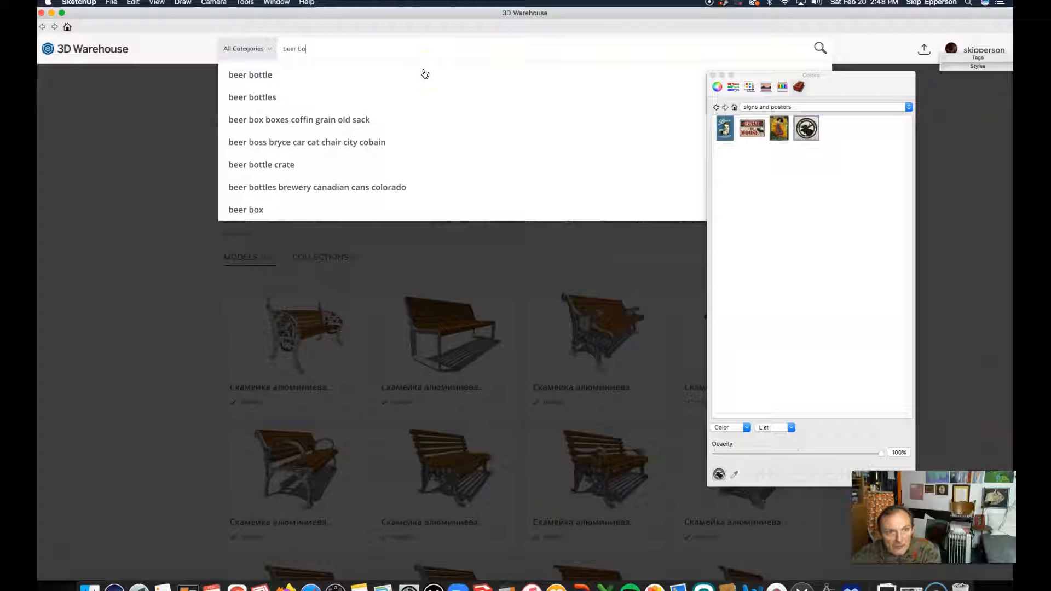
{"action": "type", "text": "tt"}
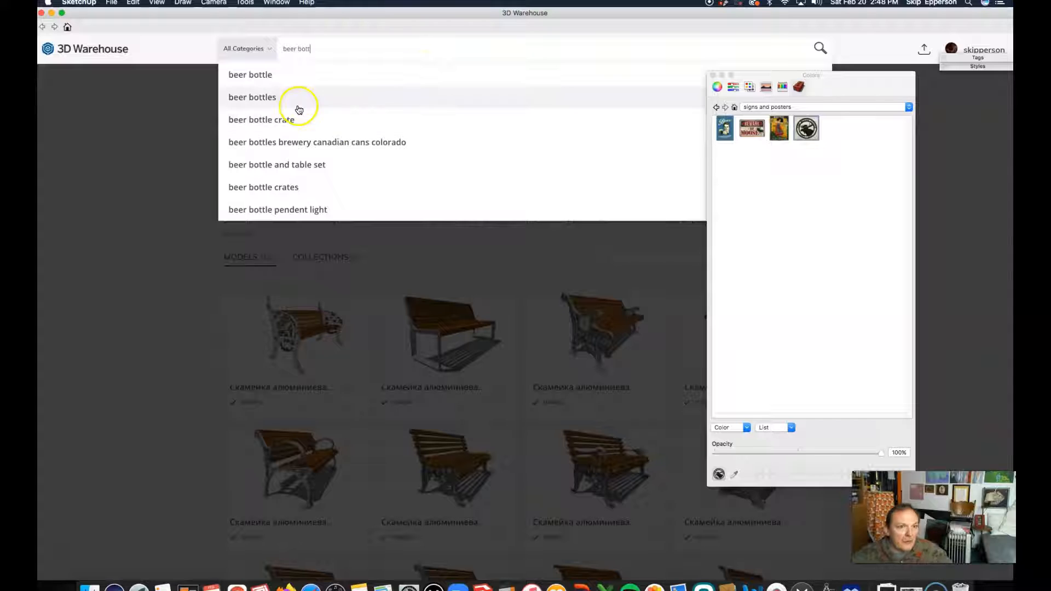
{"action": "left_click", "coordinate": [276, 96]}
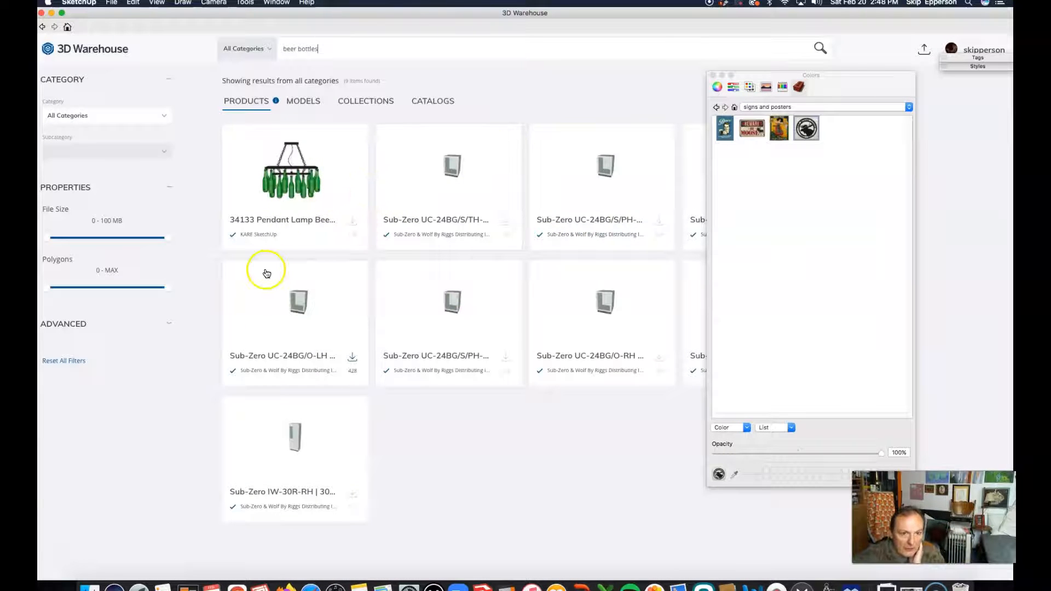
{"action": "left_click", "coordinate": [295, 100]}
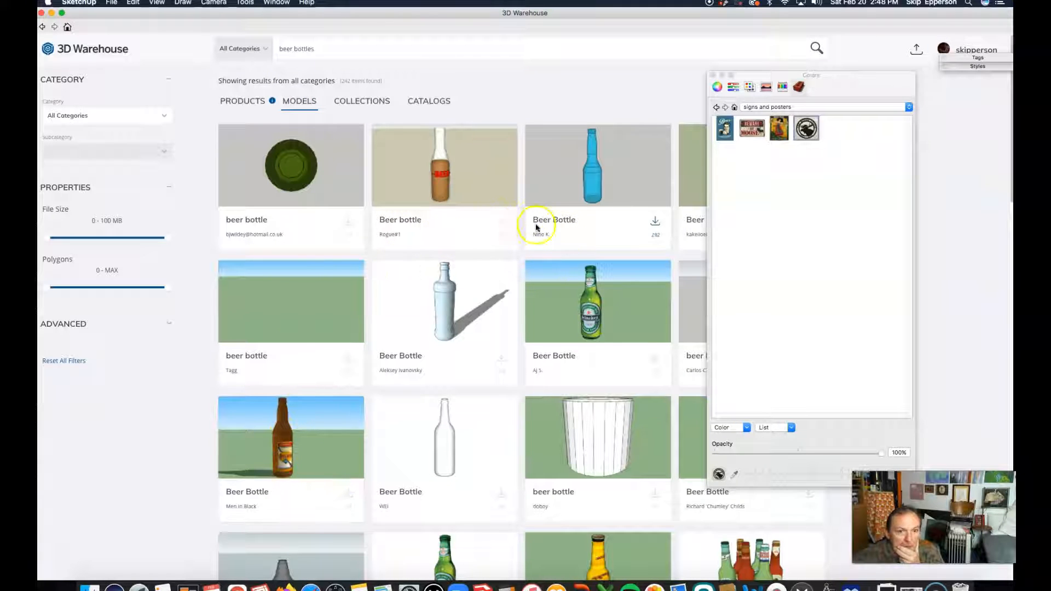
Browse the beer bottle results, load the red beer bottle model into the model, and place it on the booth table.
{"action": "scroll", "coordinate": [290, 287], "scroll_direction": "down", "scroll_amount": 1}
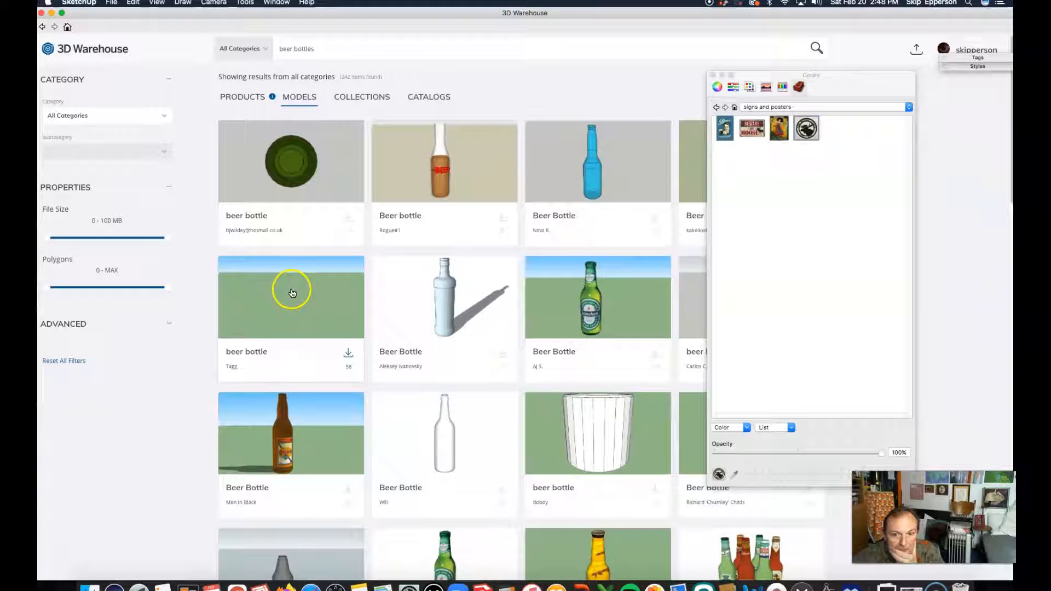
{"action": "scroll", "coordinate": [319, 301], "scroll_direction": "down", "scroll_amount": 5}
{"action": "scroll", "coordinate": [326, 300], "scroll_direction": "up", "scroll_amount": 2}
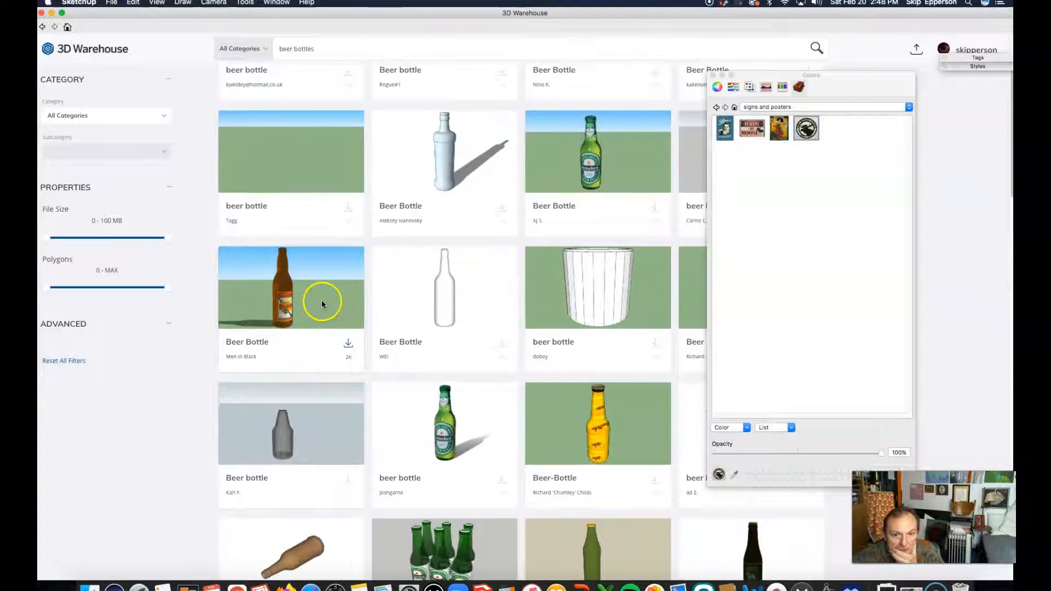
{"action": "scroll", "coordinate": [323, 305], "scroll_direction": "down", "scroll_amount": 1}
{"action": "scroll", "coordinate": [323, 305], "scroll_direction": "down", "scroll_amount": 2}
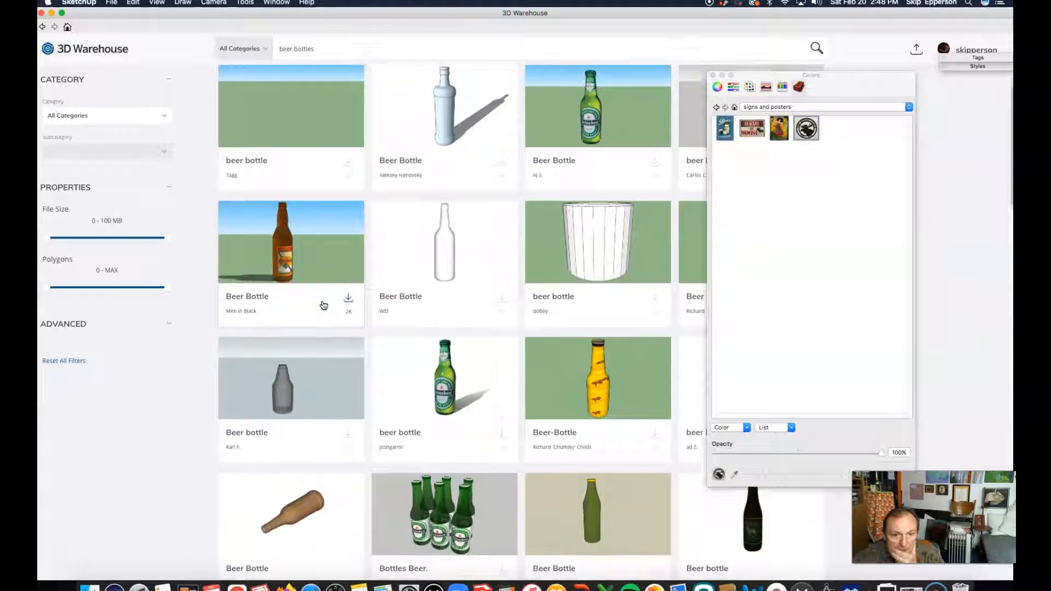
{"action": "scroll", "coordinate": [430, 375], "scroll_direction": "down", "scroll_amount": 2}
{"action": "scroll", "coordinate": [430, 383], "scroll_direction": "up", "scroll_amount": 1}
{"action": "scroll", "coordinate": [430, 383], "scroll_direction": "down", "scroll_amount": 3}
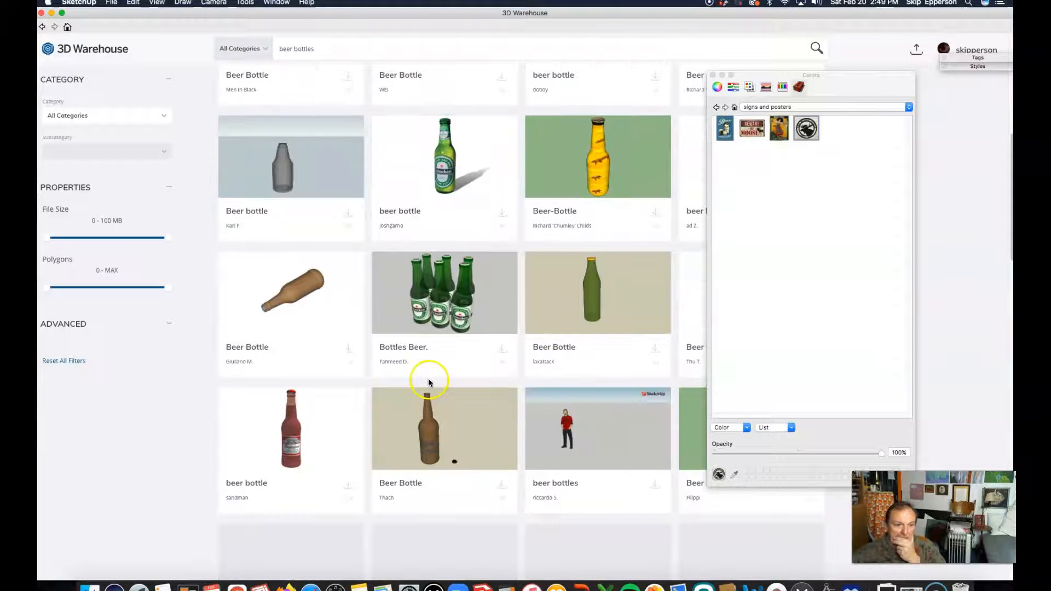
{"action": "left_click", "coordinate": [348, 486]}
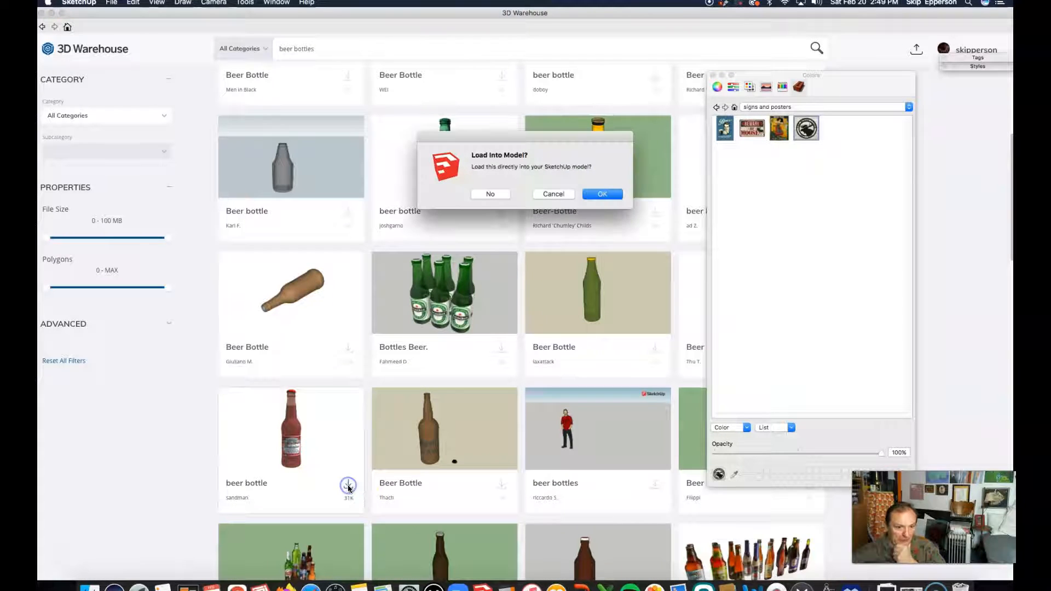
{"action": "left_click", "coordinate": [604, 194]}
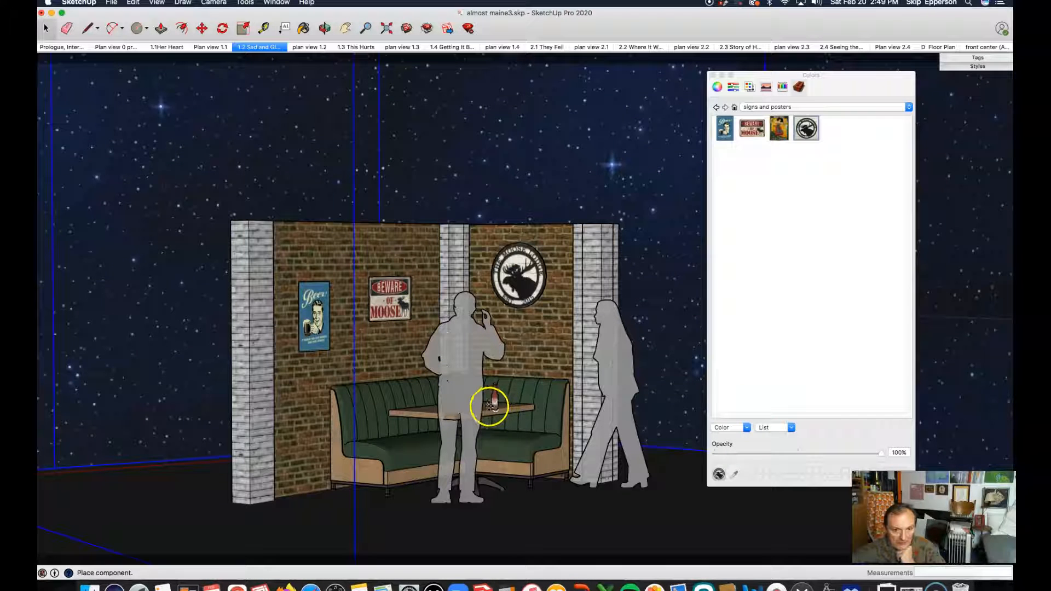
{"action": "left_click", "coordinate": [501, 403]}
Try to move the beer bottle along the table.
{"action": "key", "text": "m"}
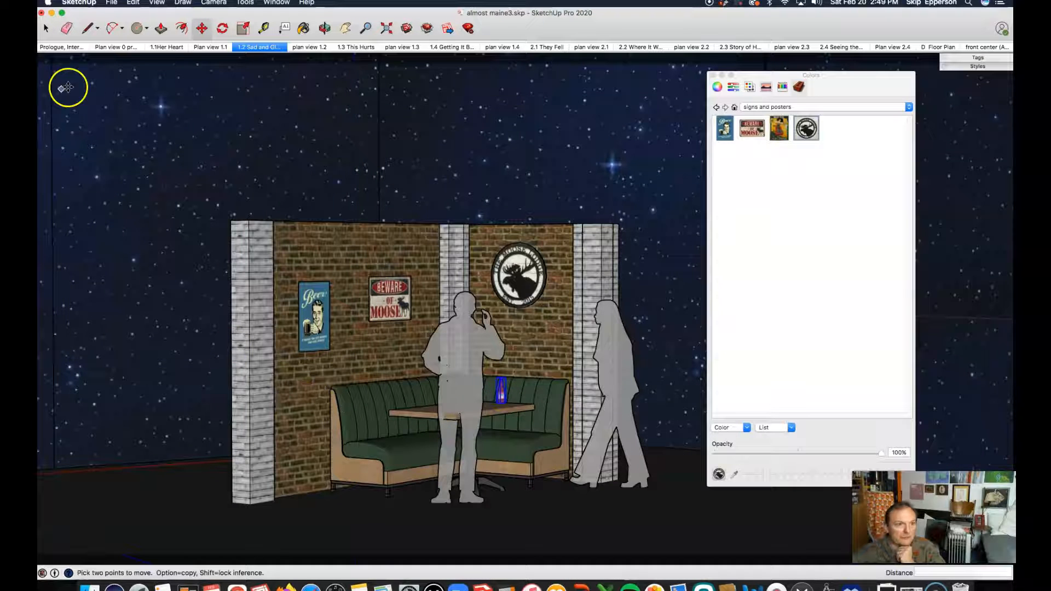
{"action": "key", "text": "space"}
{"action": "left_click", "coordinate": [231, 147]}
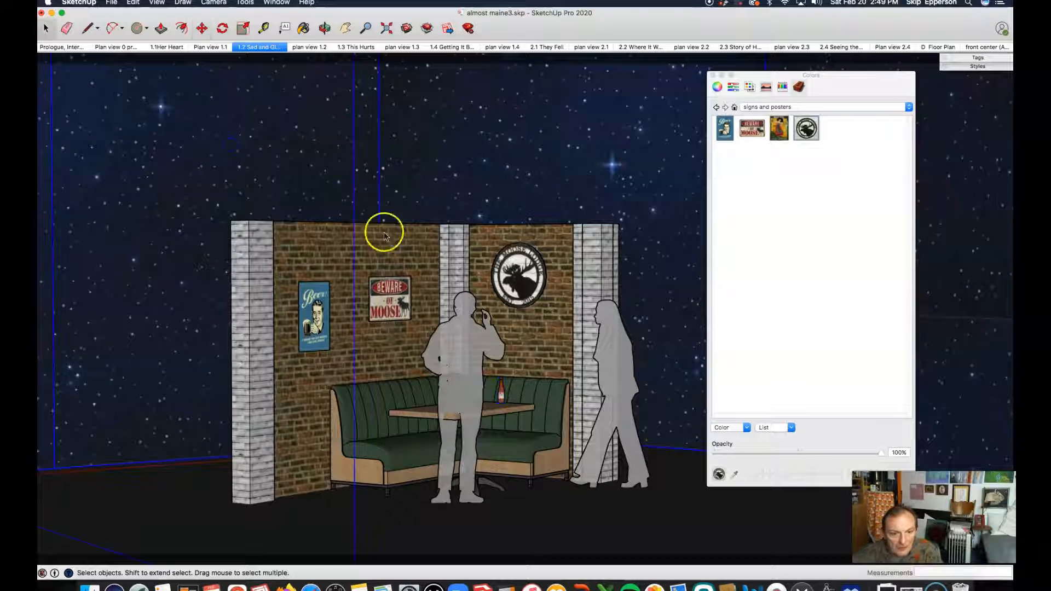
{"action": "scroll", "coordinate": [500, 387], "scroll_direction": "up", "scroll_amount": 5}
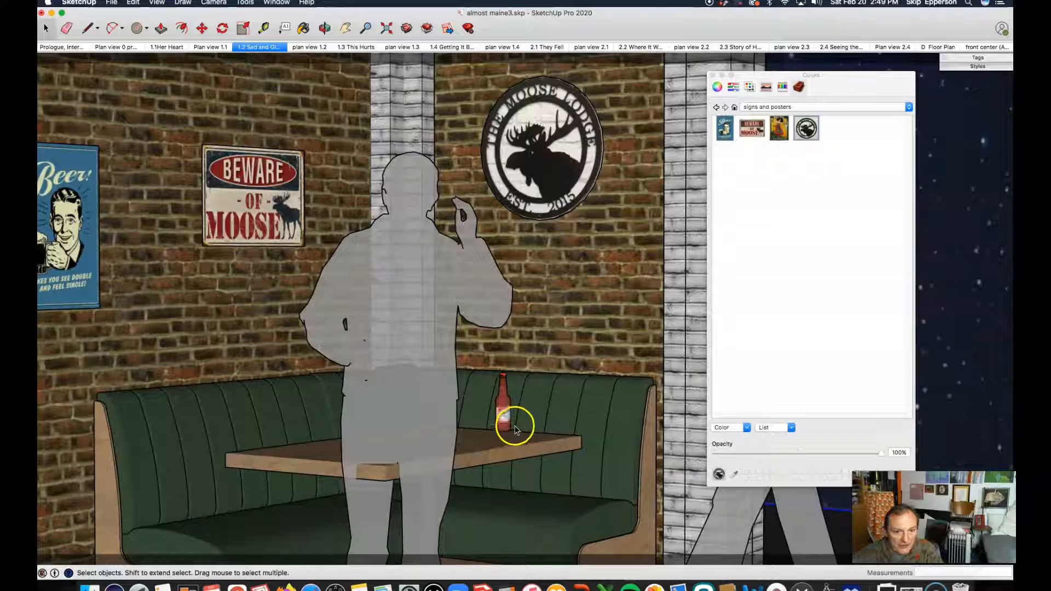
{"action": "middle_click_drag", "start_coordinate": [519, 413], "coordinate": [277, 455]}
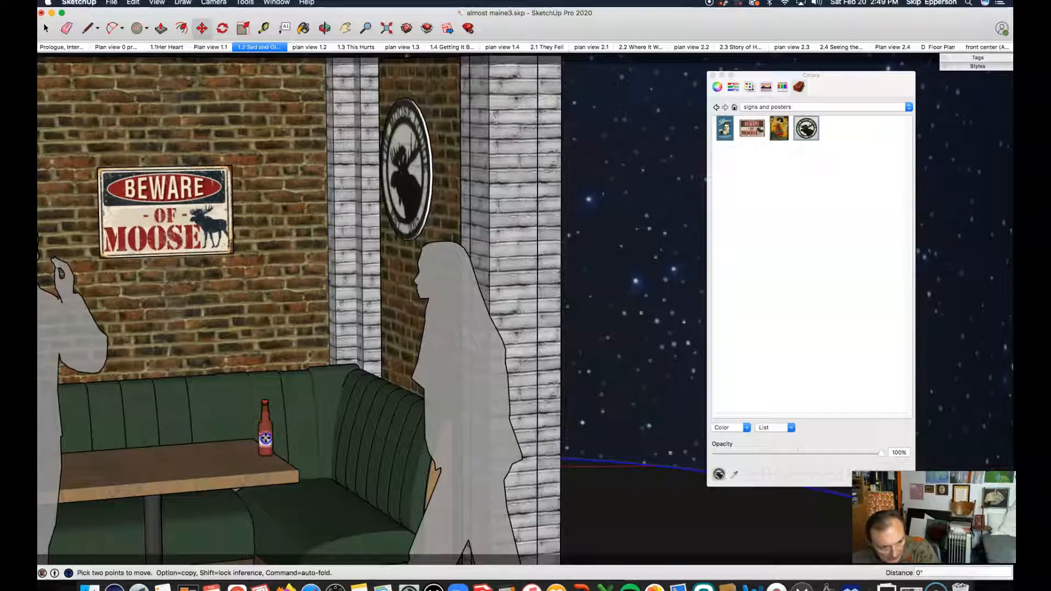
{"action": "left_click", "coordinate": [268, 437]}
{"action": "left_click_drag", "start_coordinate": [276, 436], "coordinate": [285, 435]}
{"action": "key", "text": "super+z"}
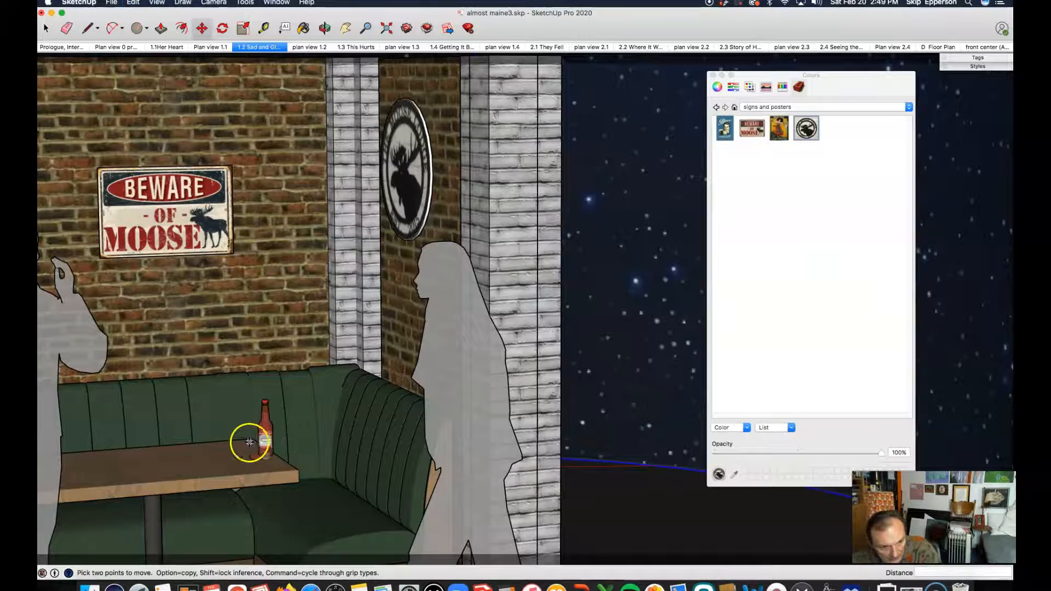
Move the beer bottle about 8 inches to the left along the tabletop.
{"action": "key", "text": "space"}
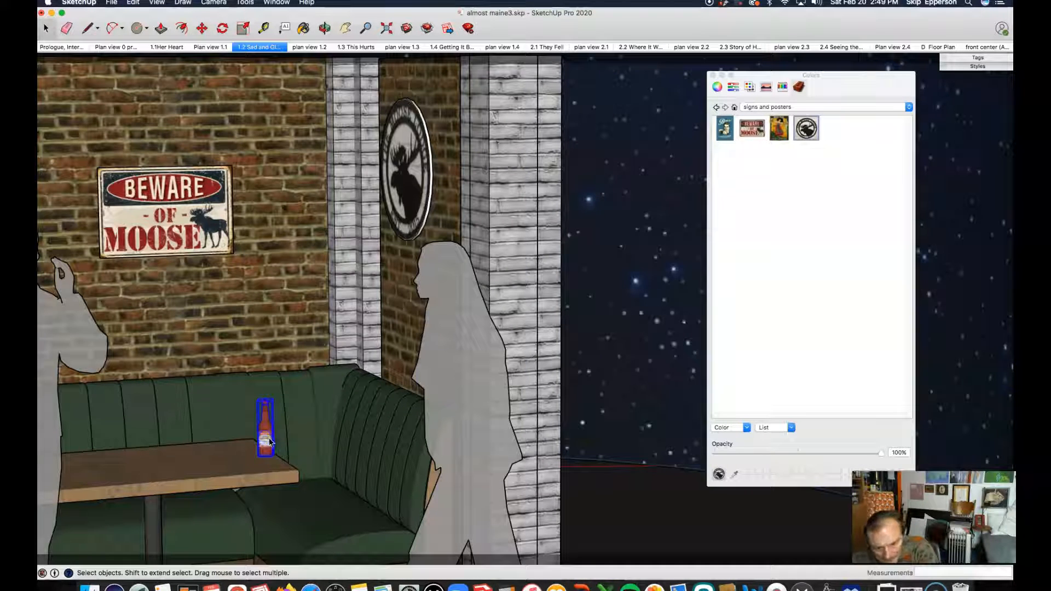
{"action": "key", "text": "m"}
{"action": "left_click_drag", "start_coordinate": [269, 436], "coordinate": [216, 437]}
{"action": "key", "text": "space"}
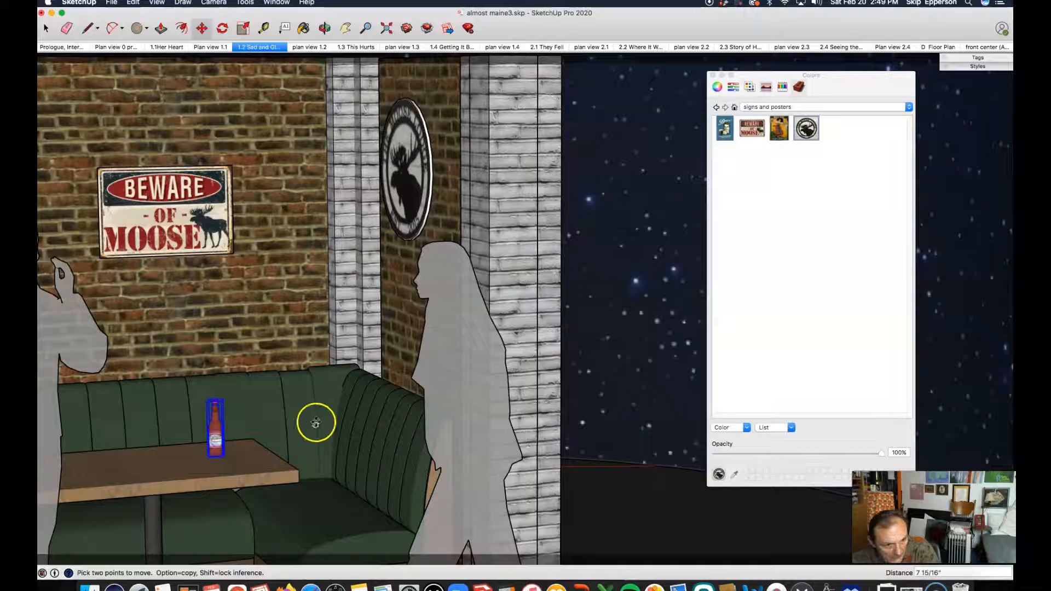
Examine the booth scene with the placed beer bottle from several angles.
{"action": "scroll", "coordinate": [391, 407], "scroll_direction": "down", "scroll_amount": 5}
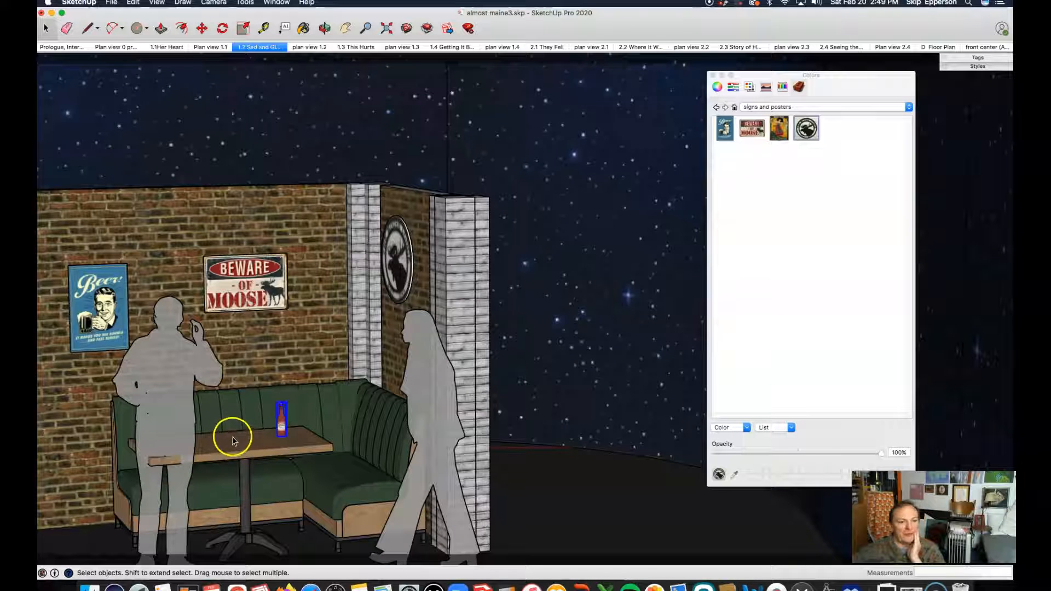
{"action": "key", "text": "o"}
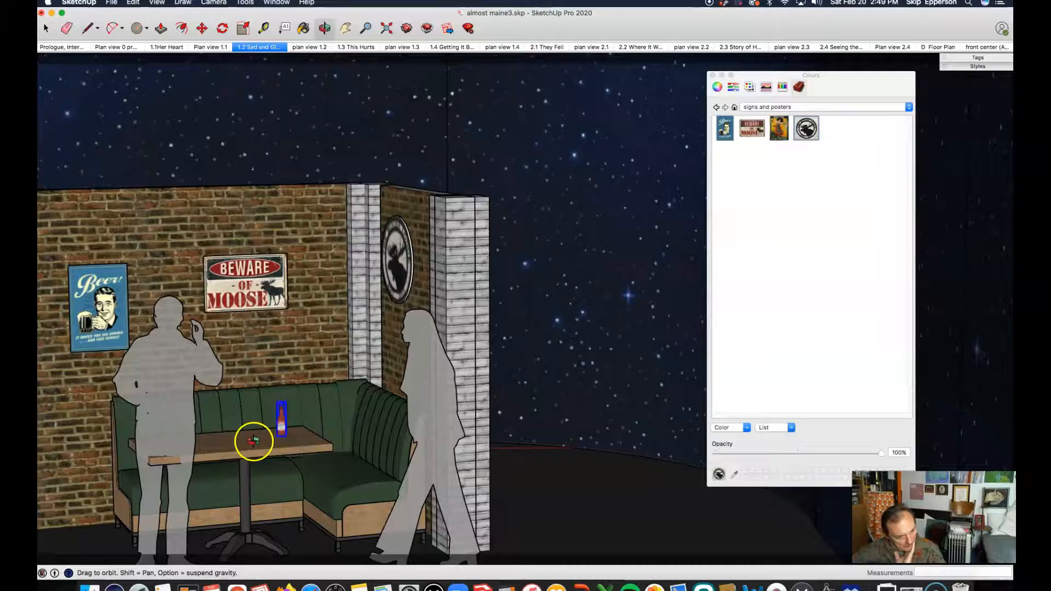
{"action": "left_click_drag", "start_coordinate": [242, 430], "coordinate": [275, 280]}
{"action": "left_click_drag", "start_coordinate": [319, 308], "coordinate": [293, 320]}
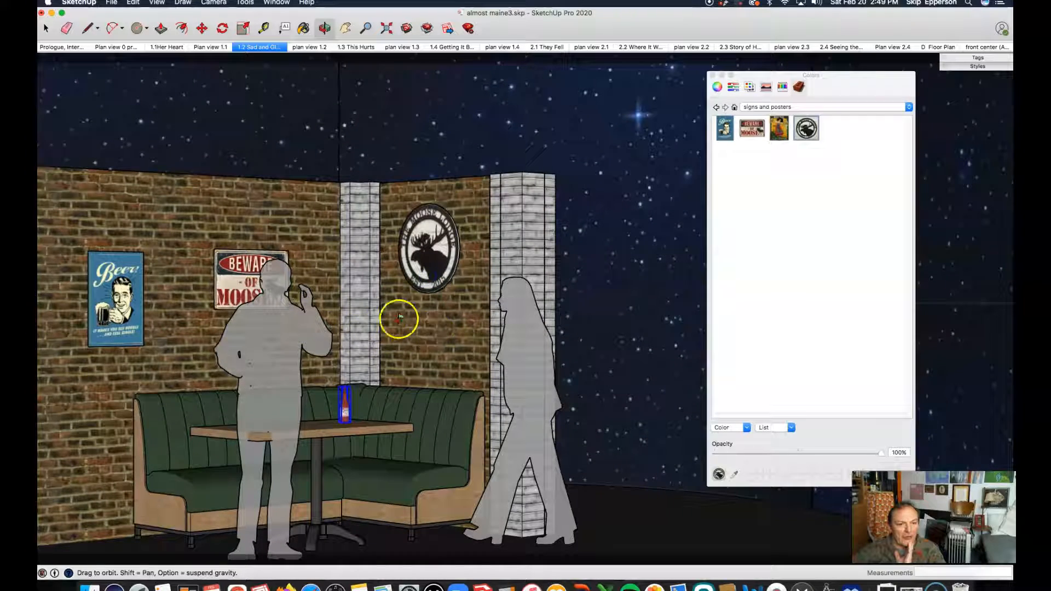
{"action": "scroll", "coordinate": [429, 344], "scroll_direction": "down", "scroll_amount": 8}
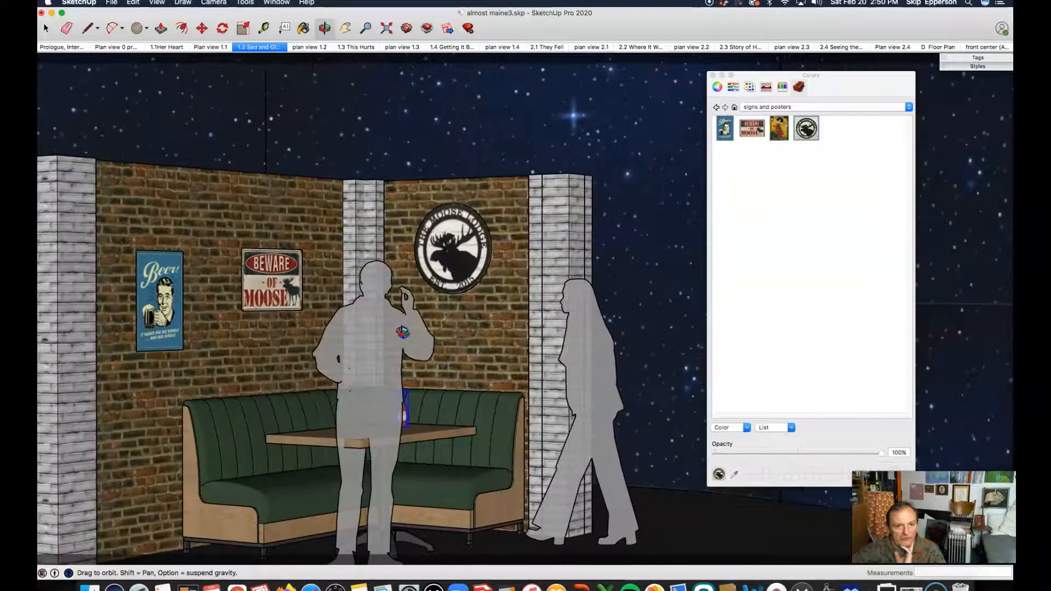
{"action": "left_click_drag", "start_coordinate": [335, 339], "coordinate": [199, 353]}
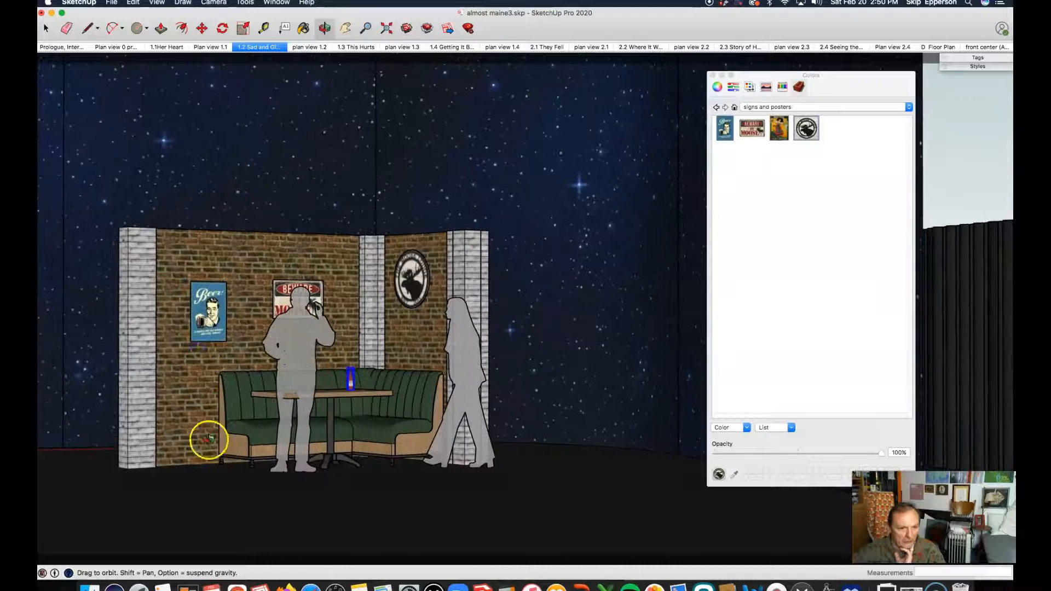
{"action": "scroll", "coordinate": [208, 440], "scroll_direction": "up", "scroll_amount": 6}
{"action": "scroll", "coordinate": [208, 440], "scroll_direction": "down", "scroll_amount": 3}
{"action": "left_click_drag", "start_coordinate": [250, 379], "coordinate": [435, 384]}
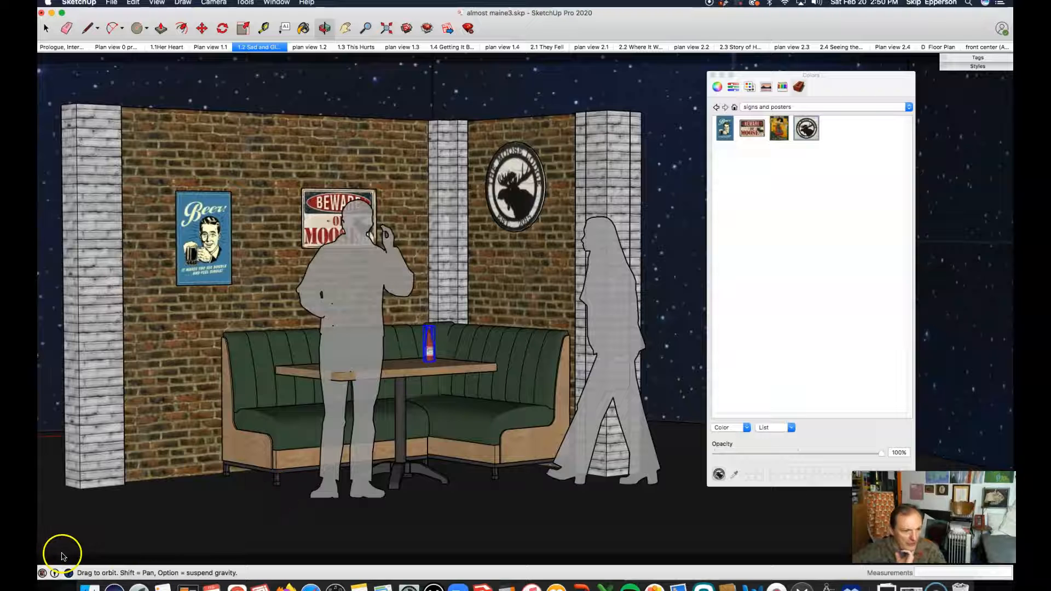